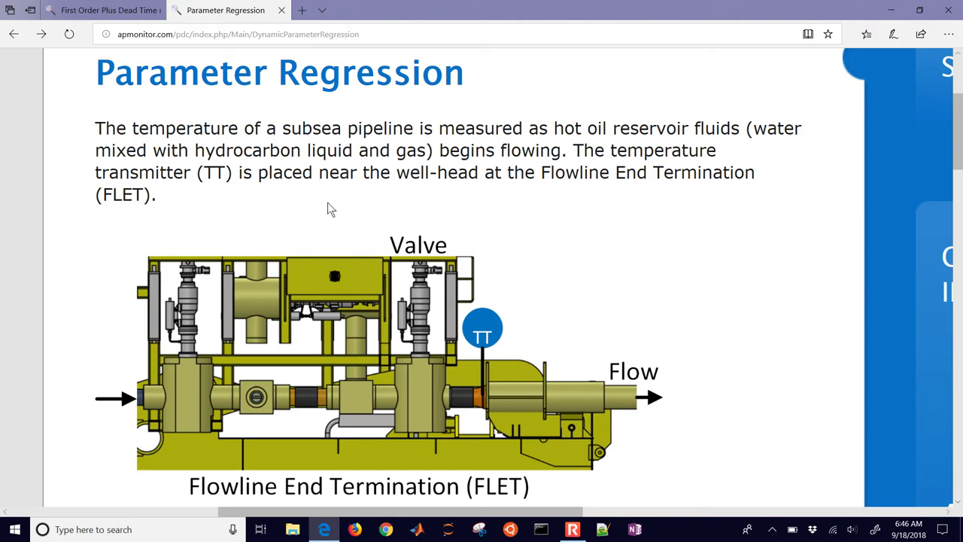
Read the Parameter Regression assignment from the subsea pipeline description to the model and regression method requirements.
scroll(329, 209, down, 2)
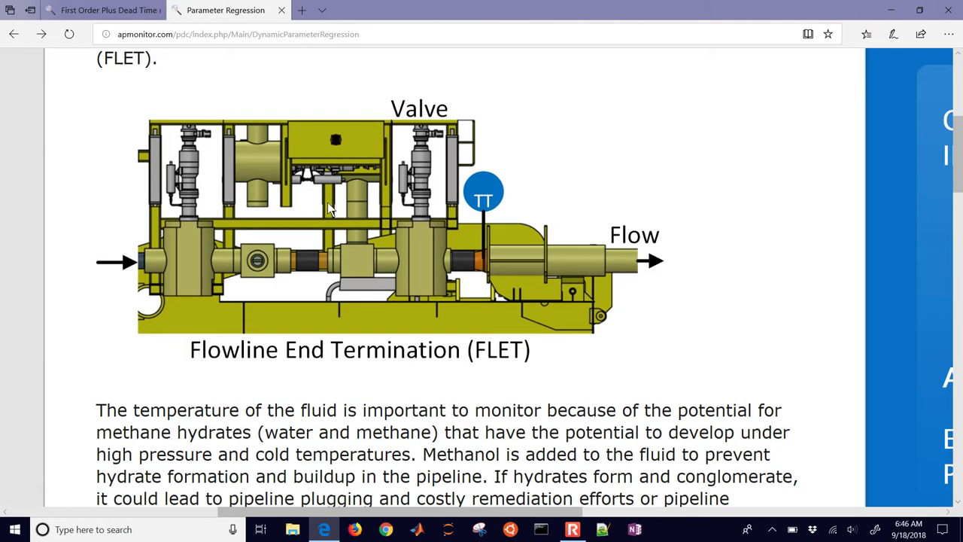
scroll(328, 209, down, 5)
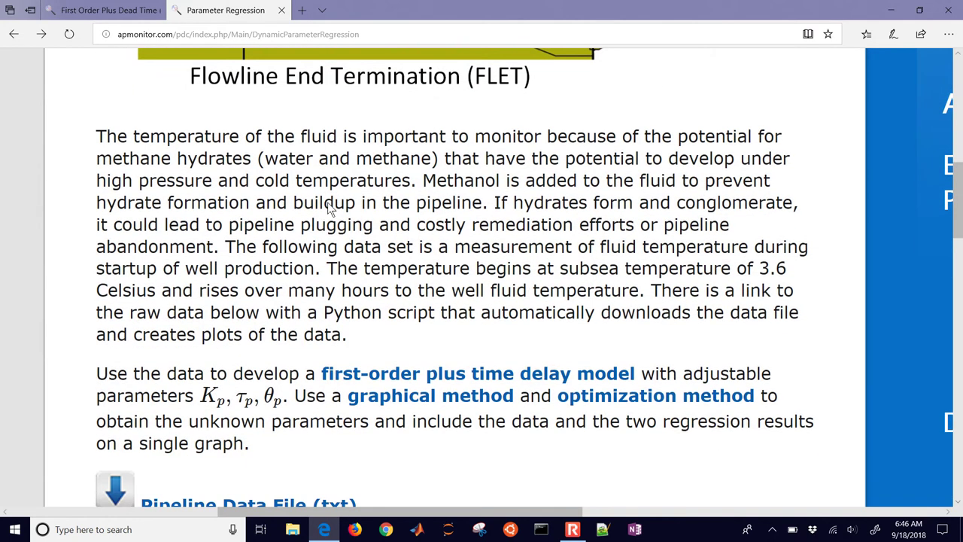
click(322, 35)
click(360, 242)
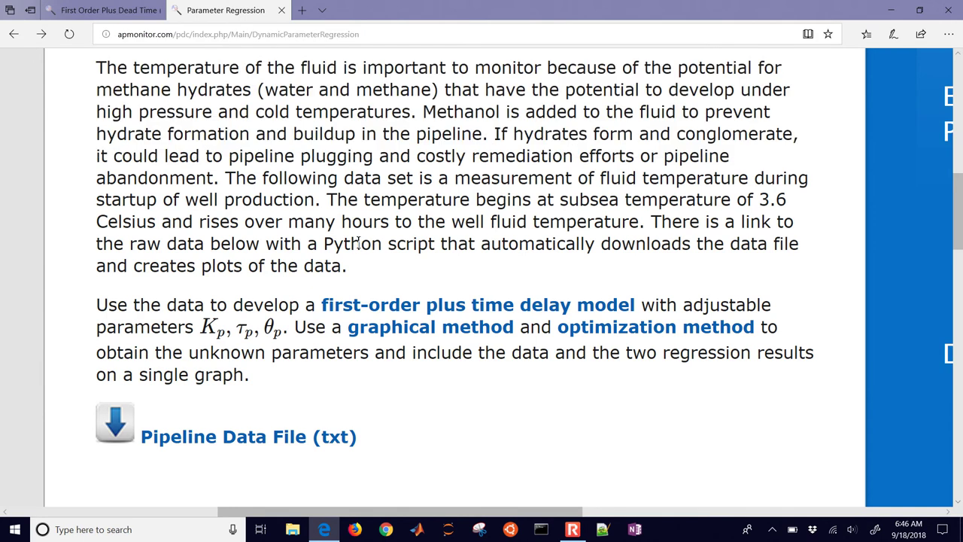
scroll(359, 243, down, 2)
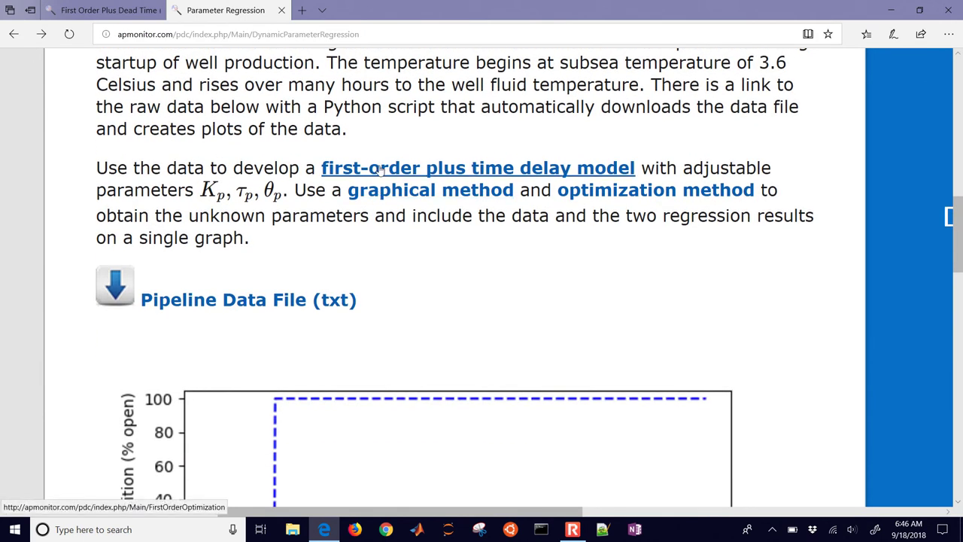
ctrl+scroll(380, 171, up, 3)
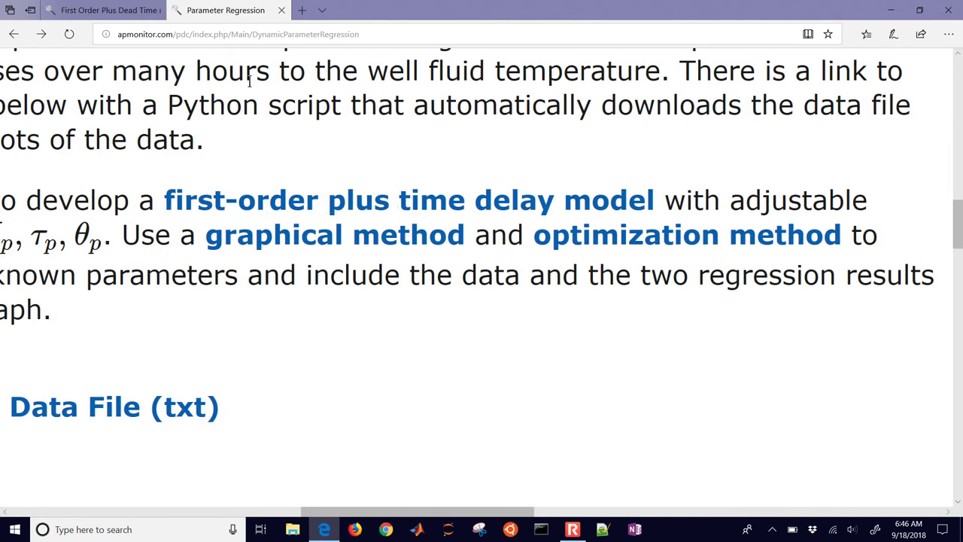
Examine the graphical and optimization methods for fitting a lower order model on the First Order Plus Dead Time page.
click(125, 13)
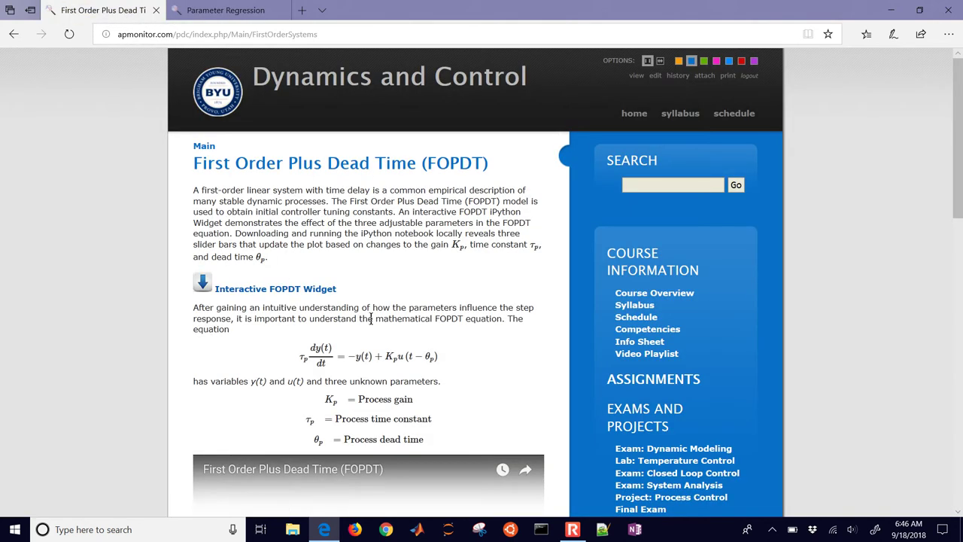
scroll(371, 318, down, 5)
scroll(371, 318, down, 6)
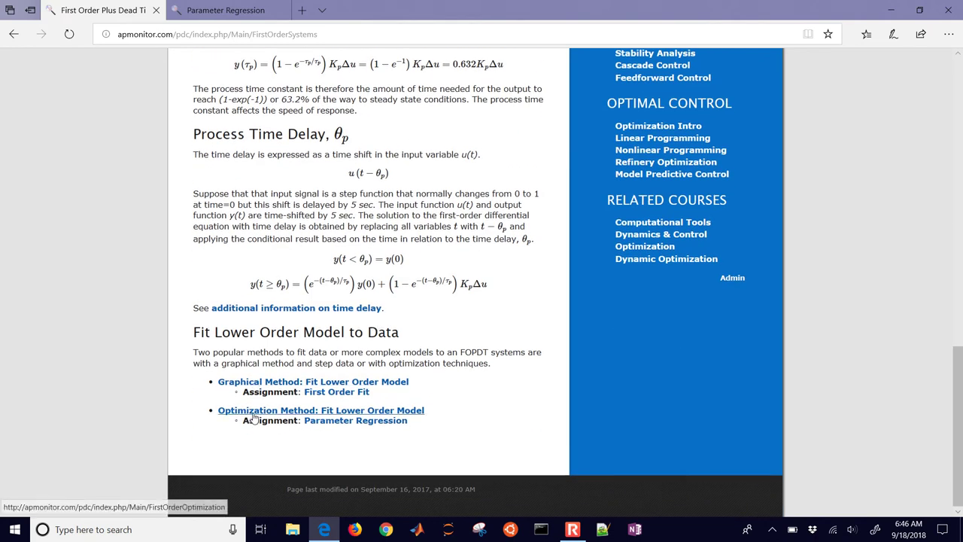
ctrl+scroll(259, 398, up, 4)
scroll(261, 404, left, 3)
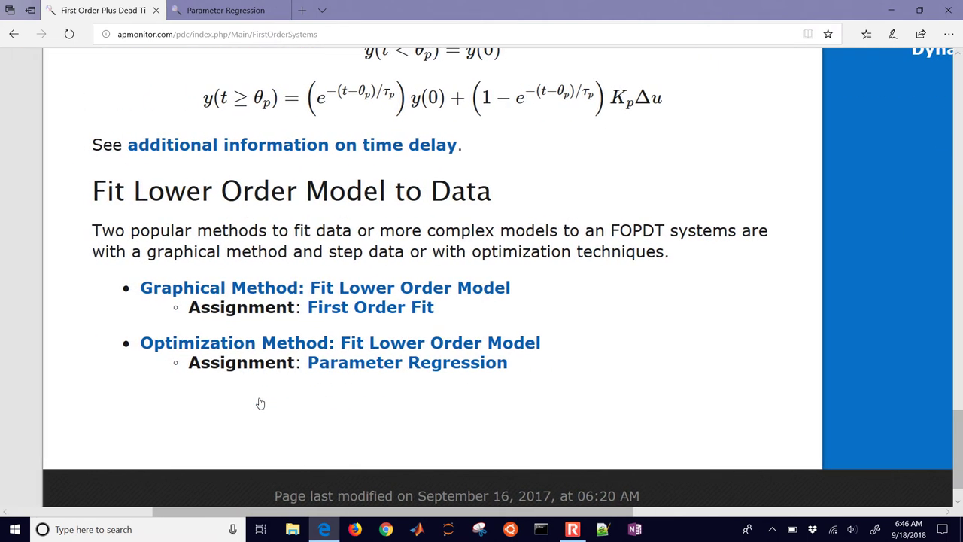
key(ctrl+0)
Return to the Parameter Regression page and download the Pipeline Data File to the Desktop as pipeline_data.txt.
key(ctrl+Tab)
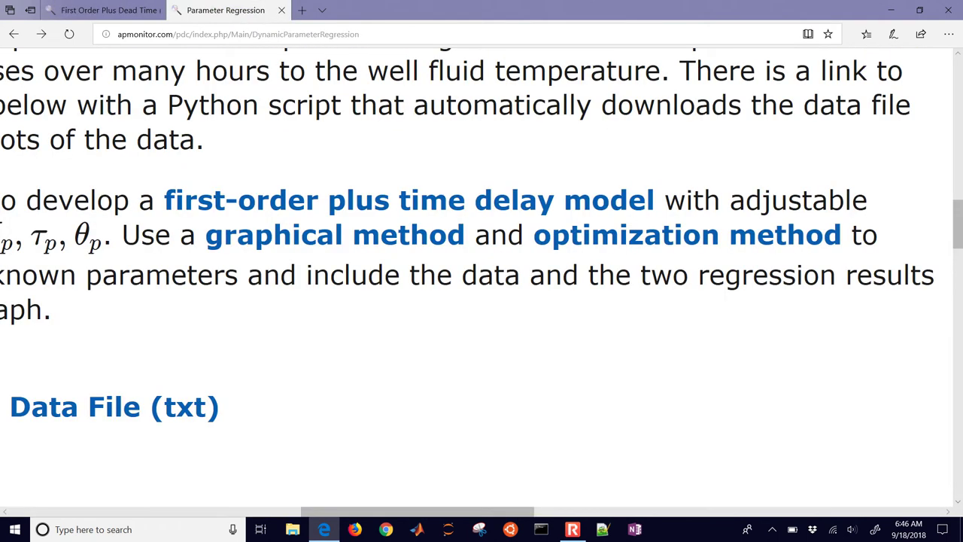
ctrl+scroll(258, 398, down, 4)
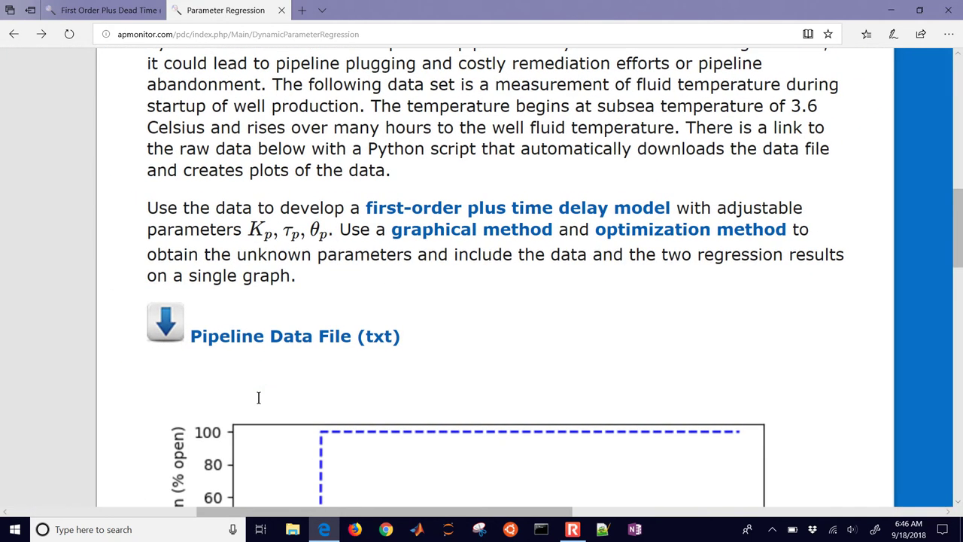
scroll(258, 398, down, 2)
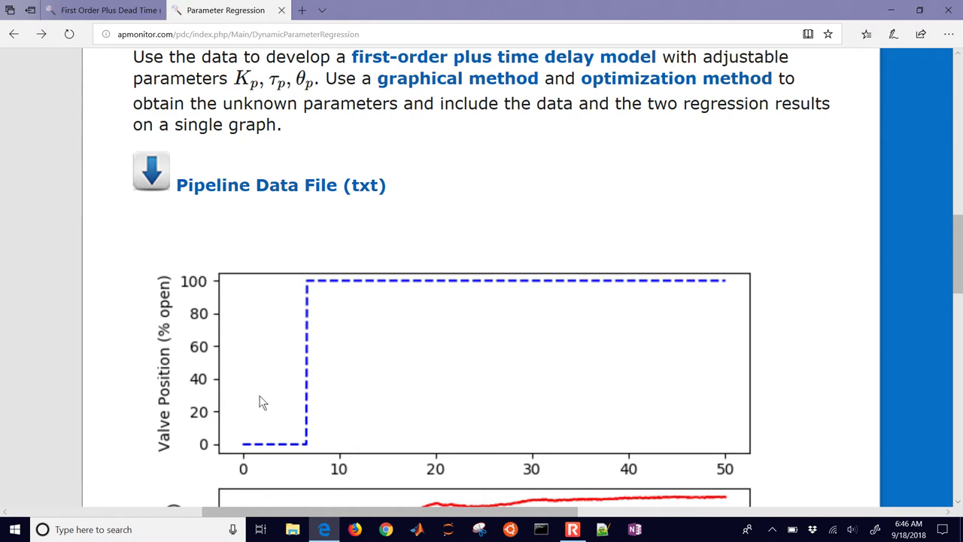
right_click(278, 186)
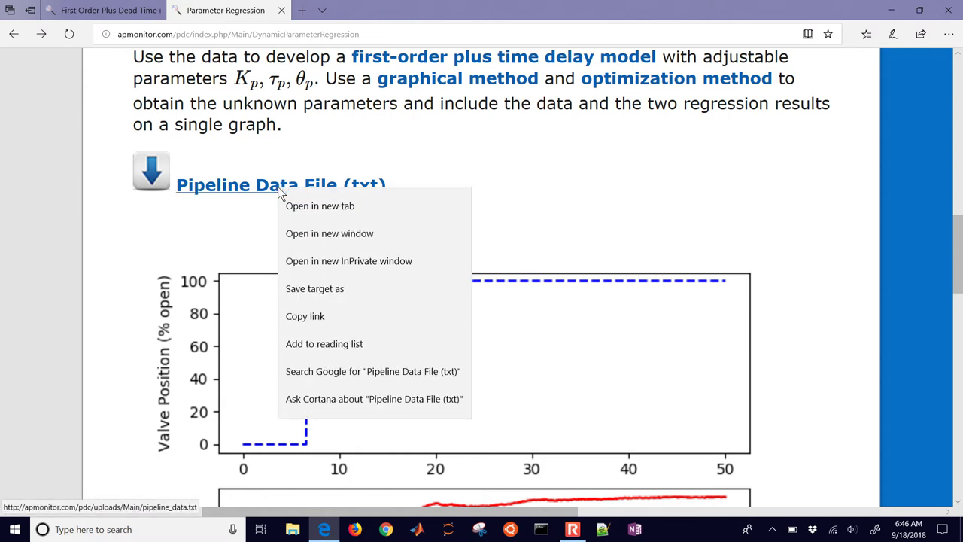
click(316, 285)
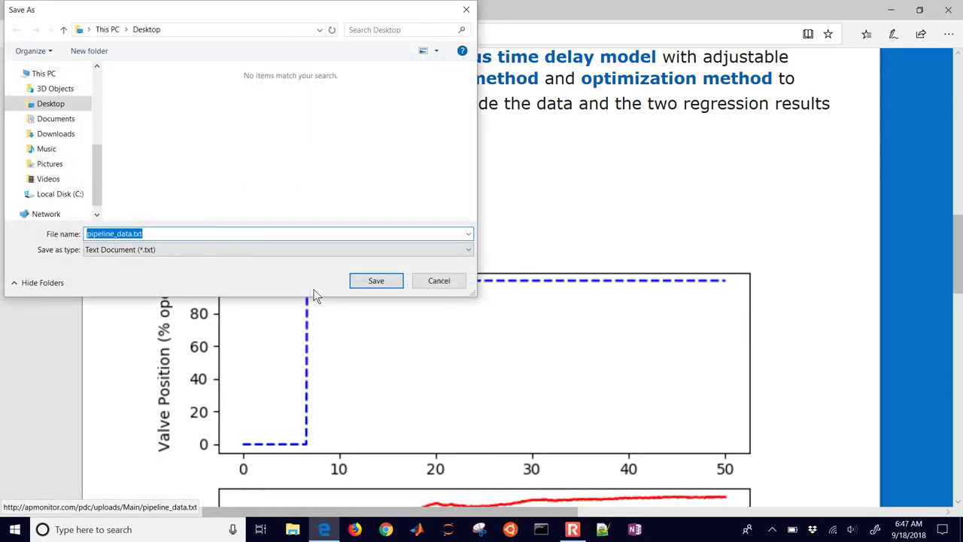
click(360, 277)
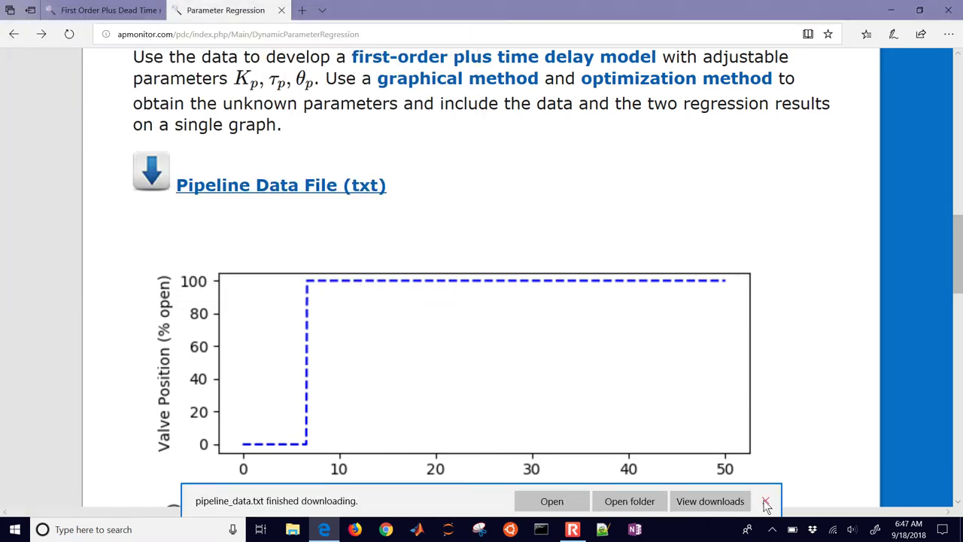
click(764, 499)
Review the Python data import and plotting script on the page, and show and hide the Python solution below it.
scroll(741, 414, down, 3)
scroll(597, 359, down, 7)
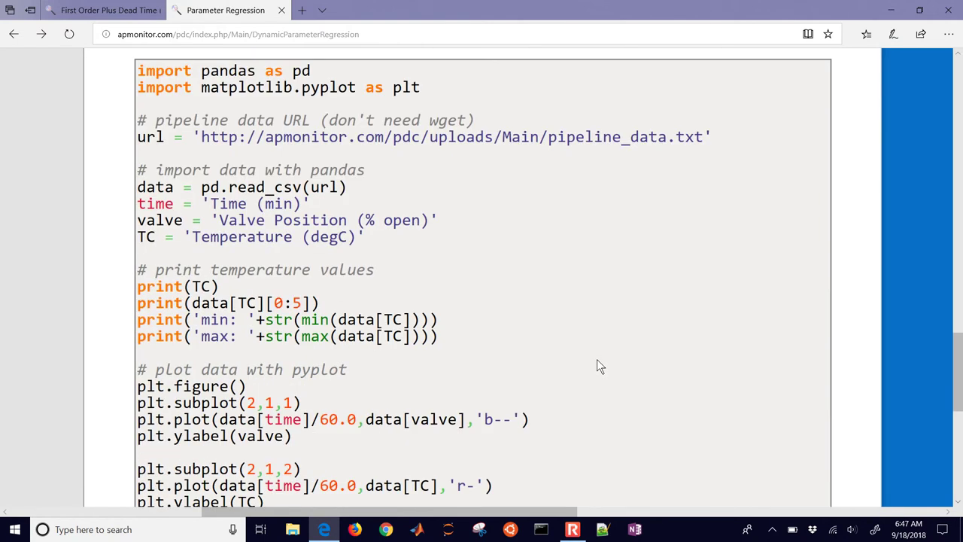
key(ctrl+minus)
key(ctrl+minus)
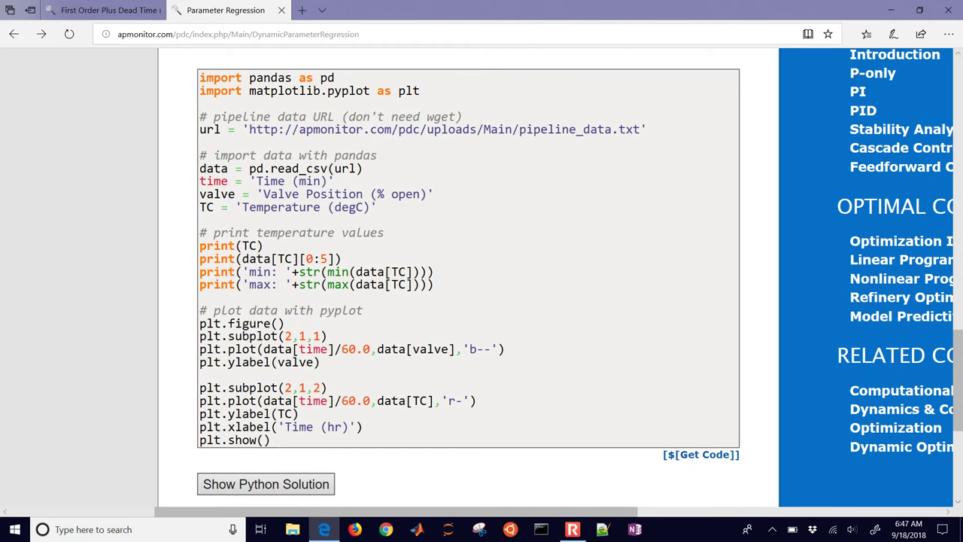
scroll(278, 301, down, 3)
click(271, 276)
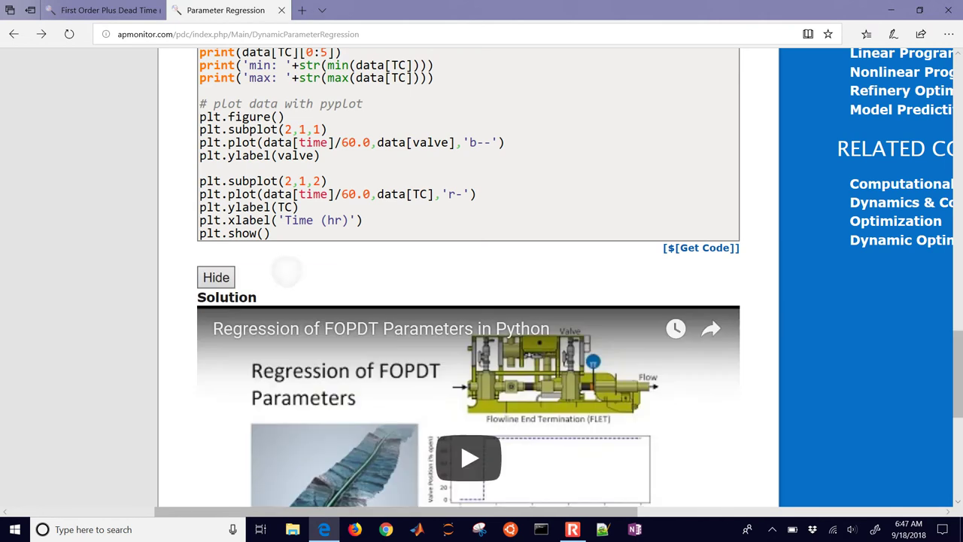
click(216, 277)
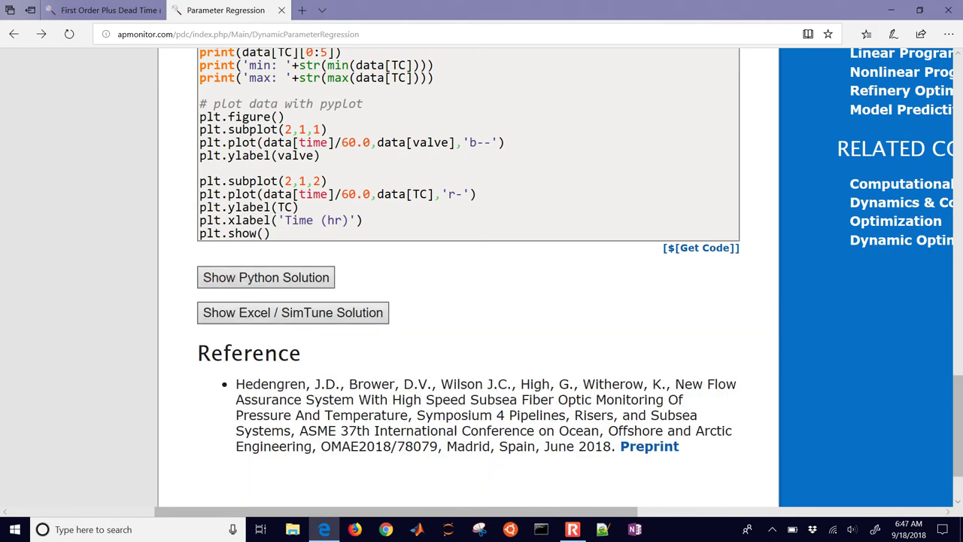
Switch to the desktop, launch Excel 2016 and create a blank workbook.
key(super+d)
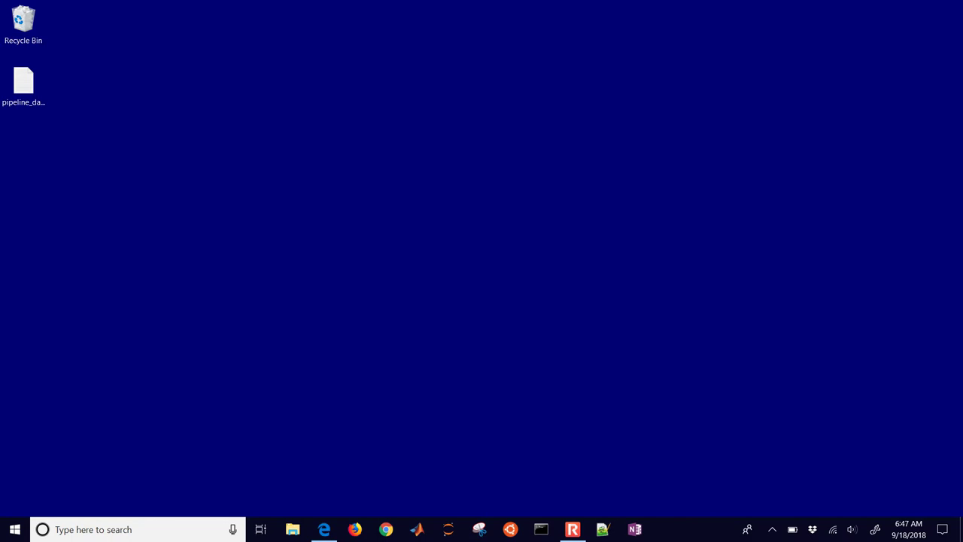
click(85, 531)
text(excel)
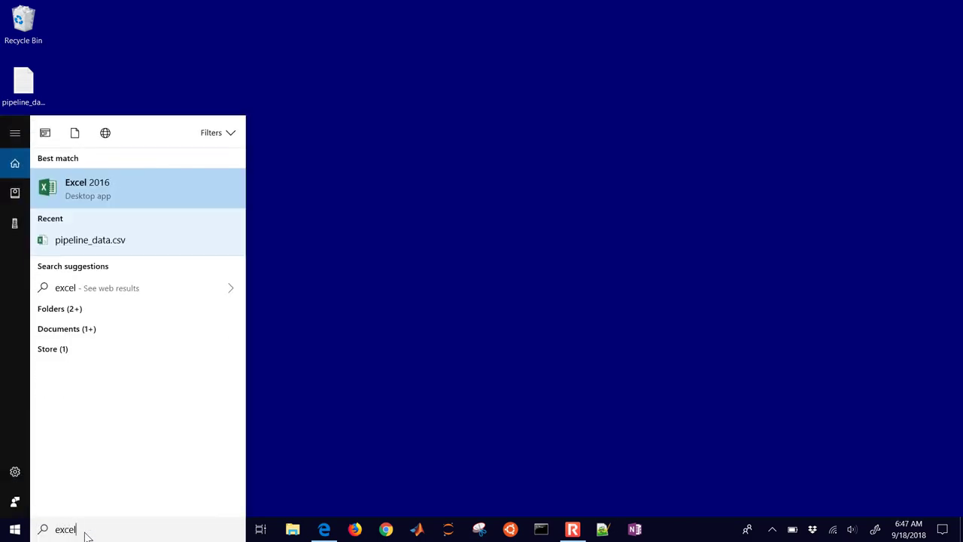
key(Return)
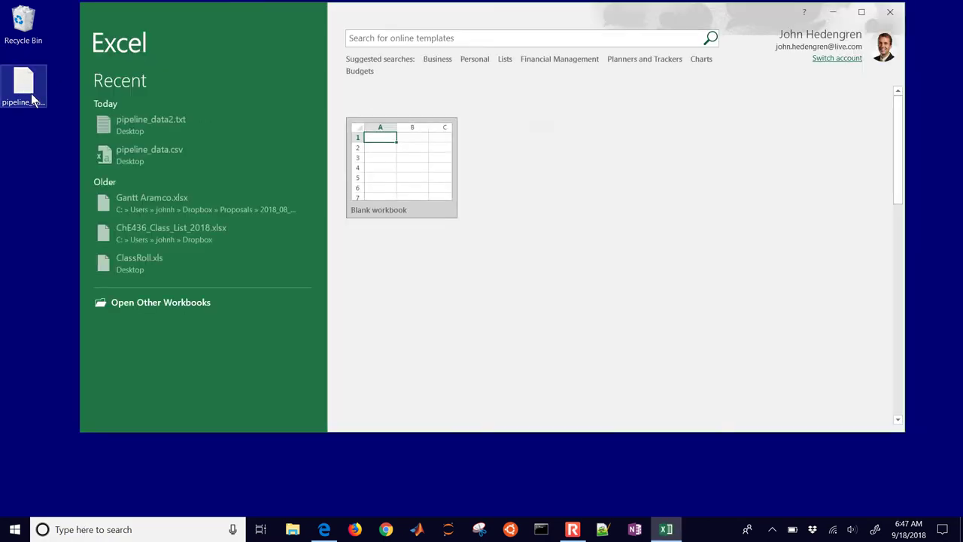
click(378, 170)
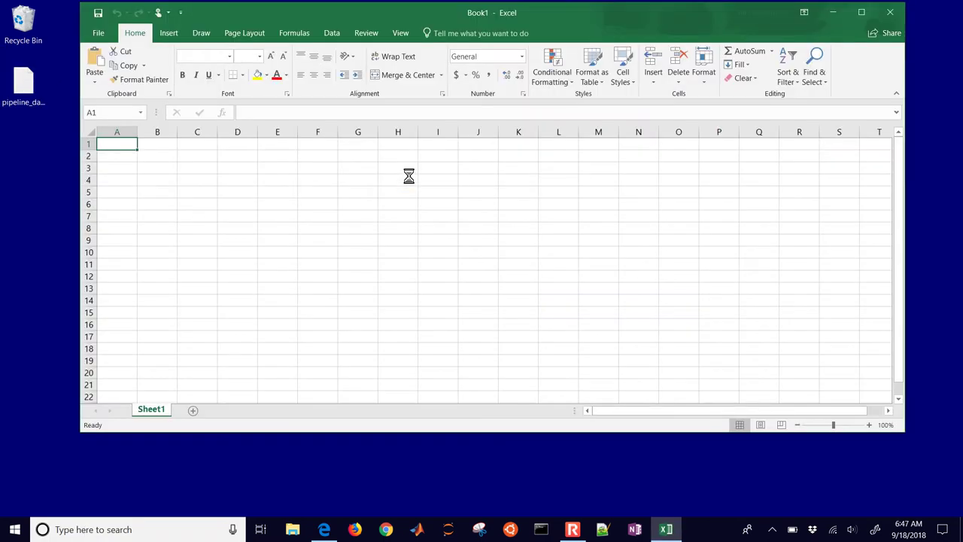
Open pipeline_data.txt from the desktop in Notepad++, copy all of its contents and paste them into cell A1 of the Excel workbook.
click(24, 79)
right_click(23, 85)
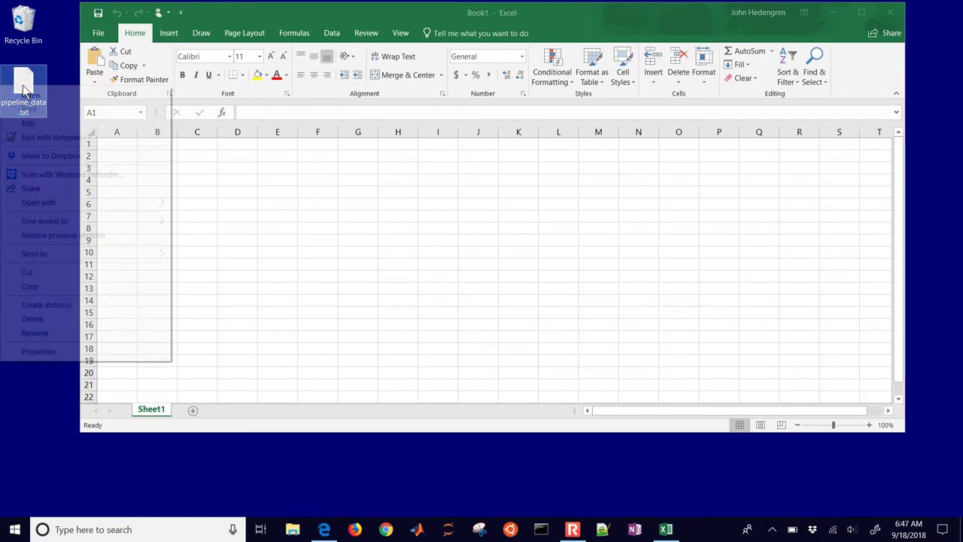
click(33, 138)
click(197, 166)
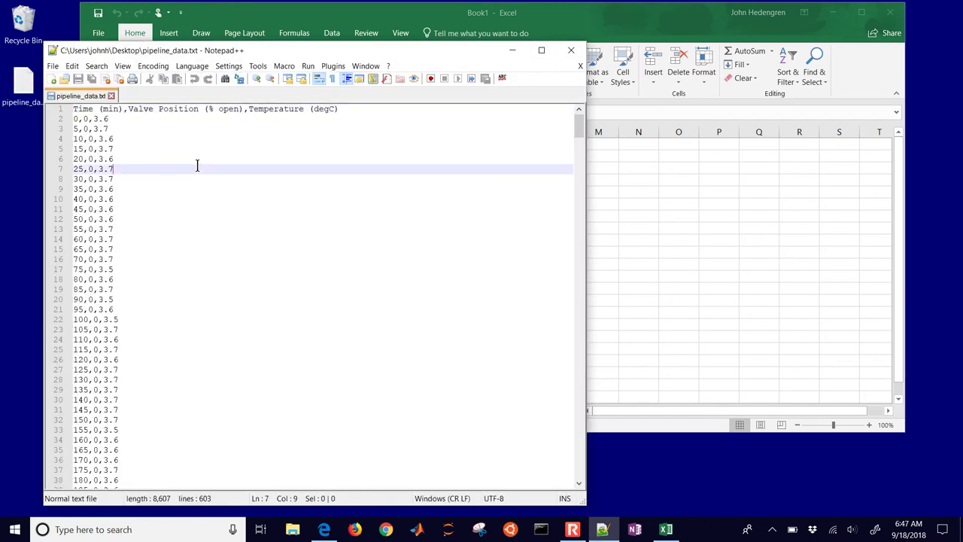
key(ctrl+a)
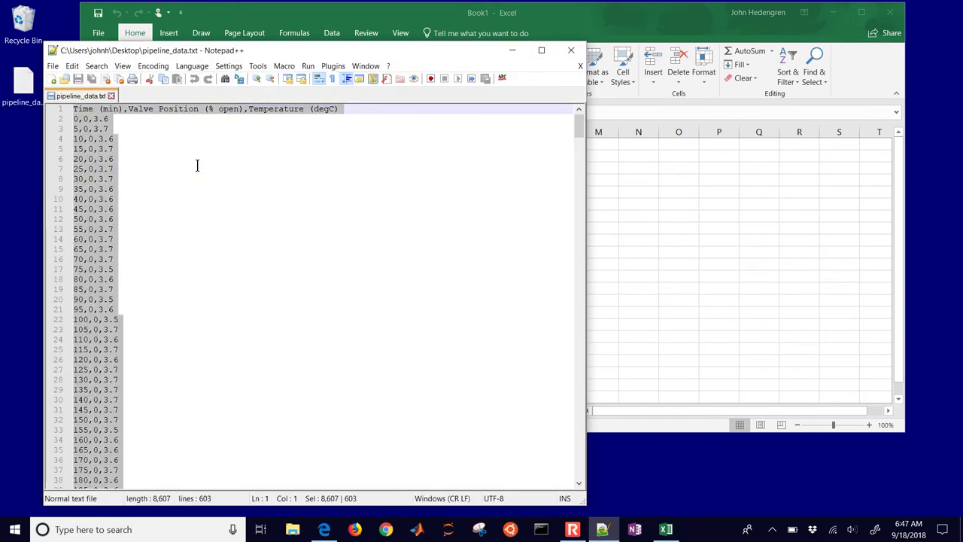
click(512, 50)
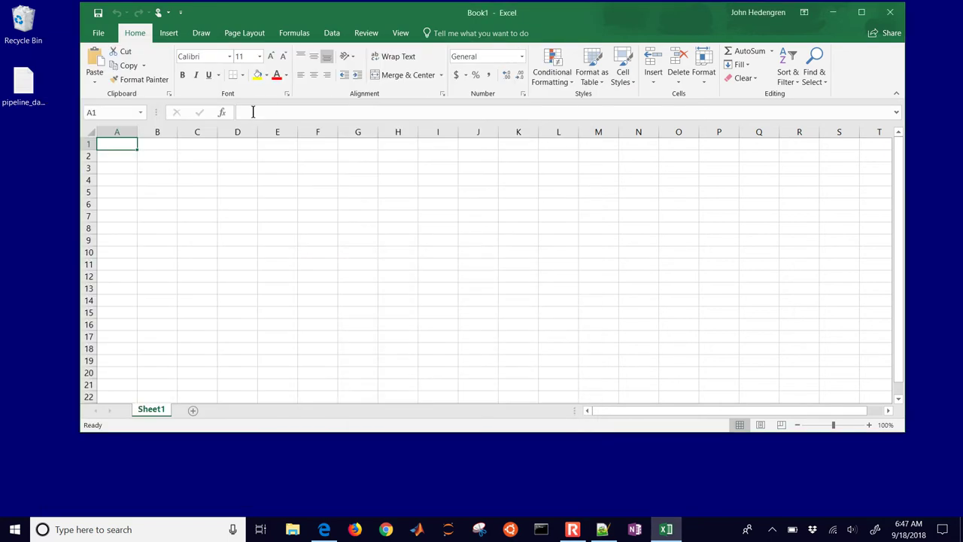
key(ctrl+v)
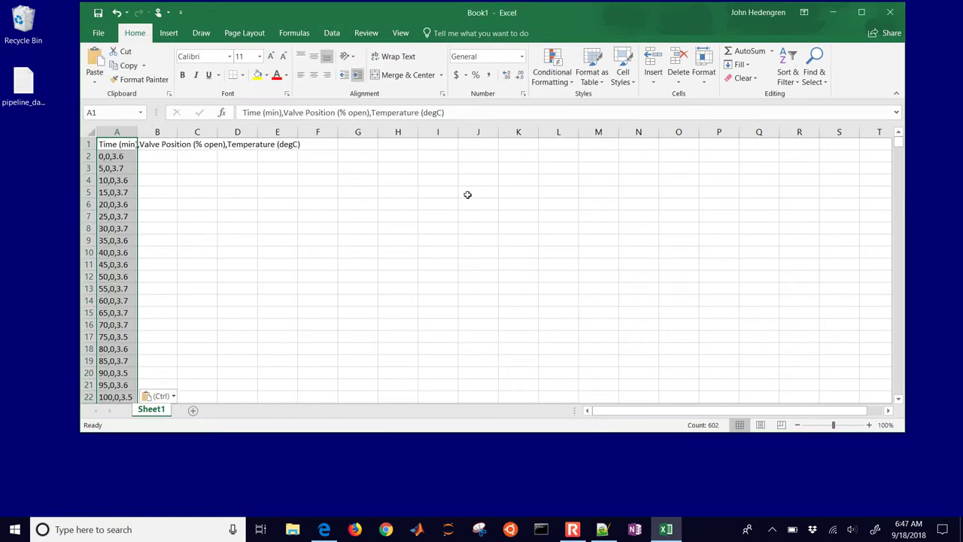
Split the pasted data in column A into separate columns with Text to Columns, as delimited data with Comma added as a delimiter.
click(870, 425)
click(870, 425)
click(870, 425)
click(870, 425)
click(870, 425)
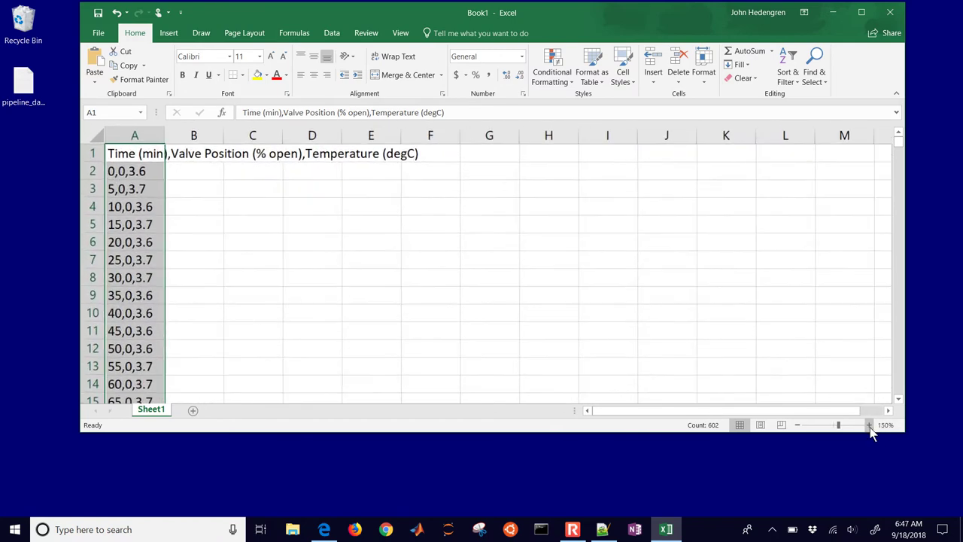
click(870, 425)
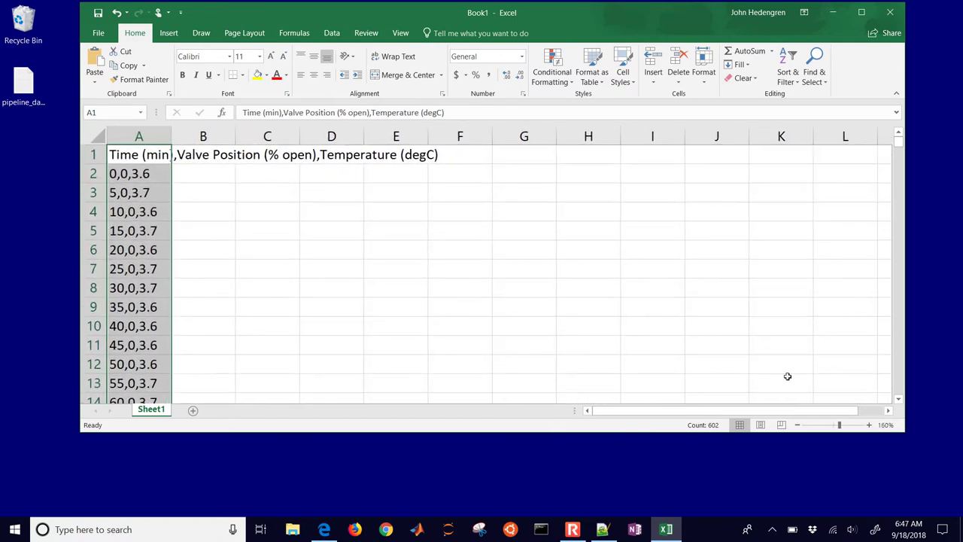
click(329, 35)
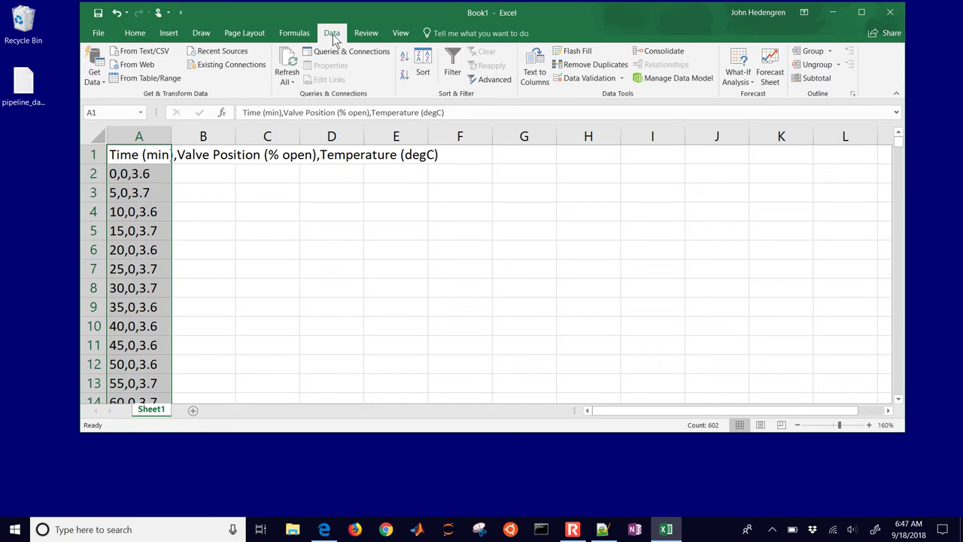
click(533, 75)
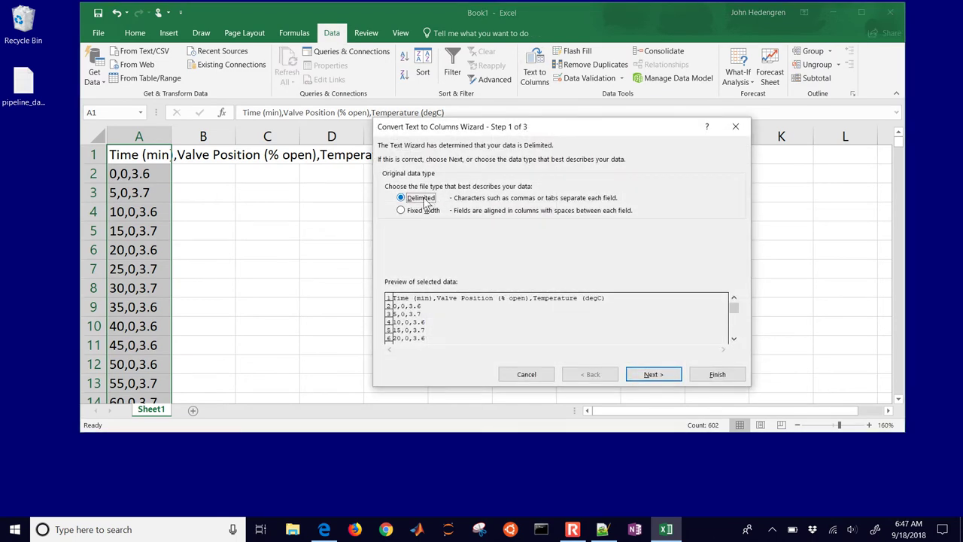
click(656, 378)
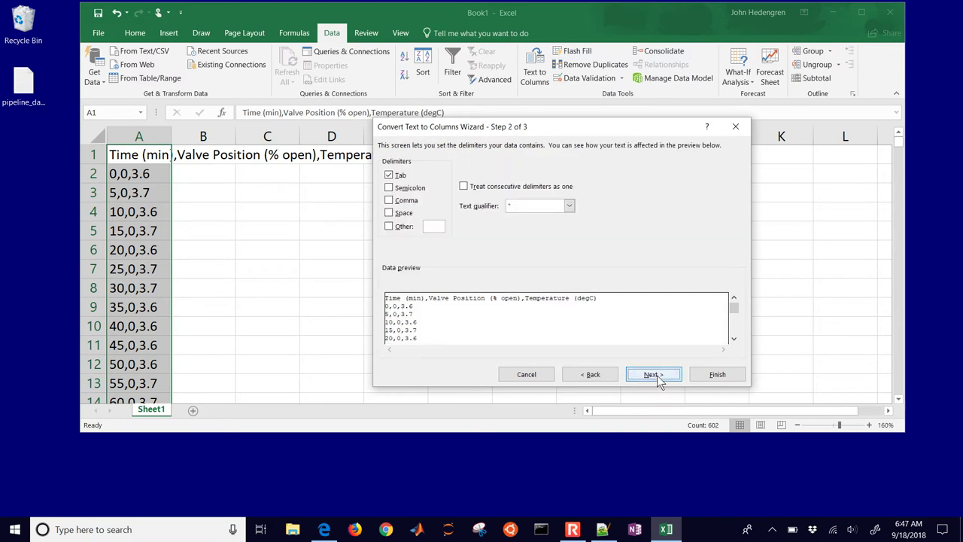
click(389, 200)
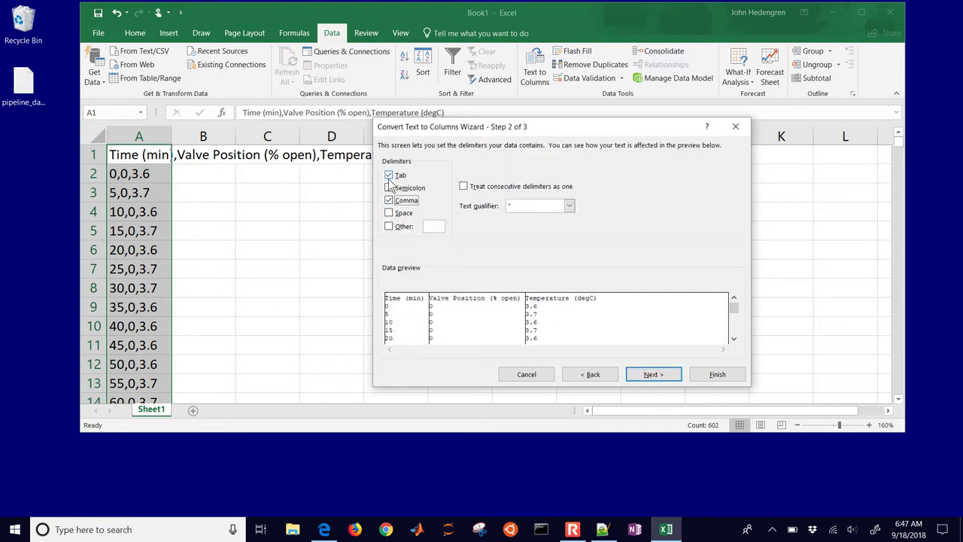
click(694, 376)
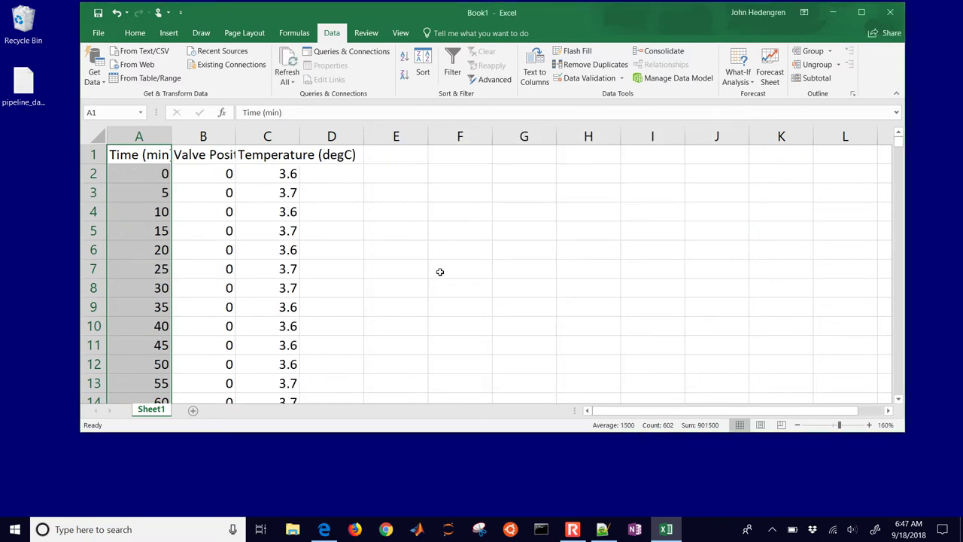
Auto-fit the widths of all worksheet columns to their contents so the full headers fit.
click(398, 264)
click(105, 136)
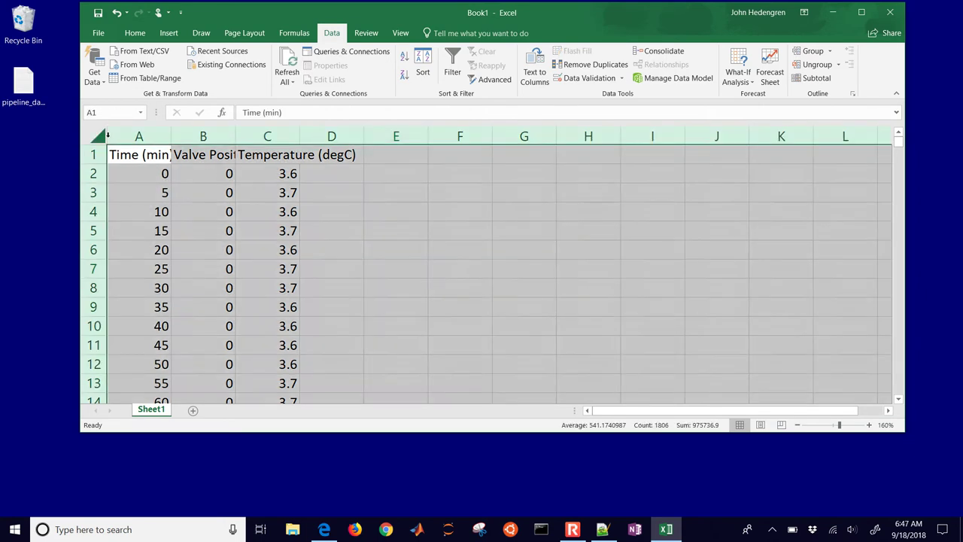
double_click(171, 136)
click(517, 255)
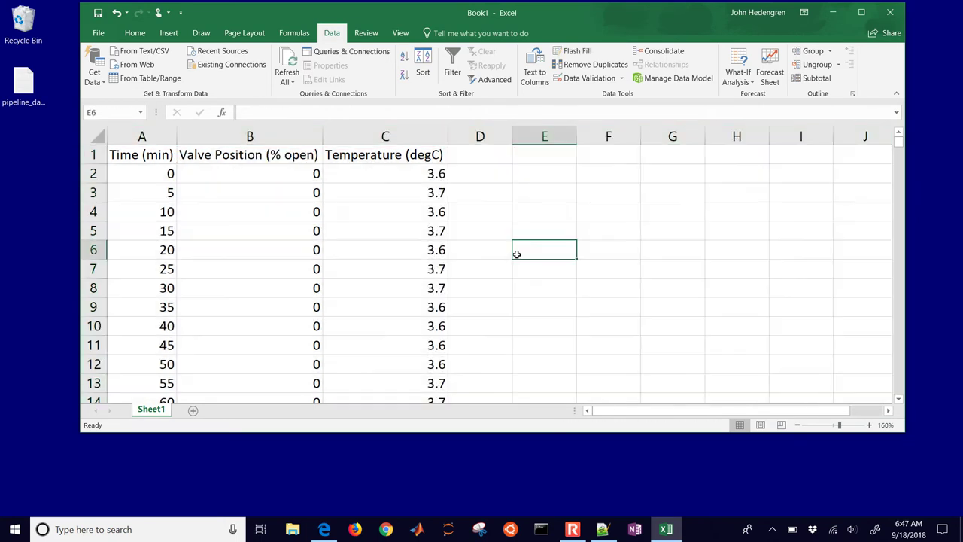
Add the header "Pred T" in D1 and set D2 equal to the initial measured temperature in C2.
click(485, 155)
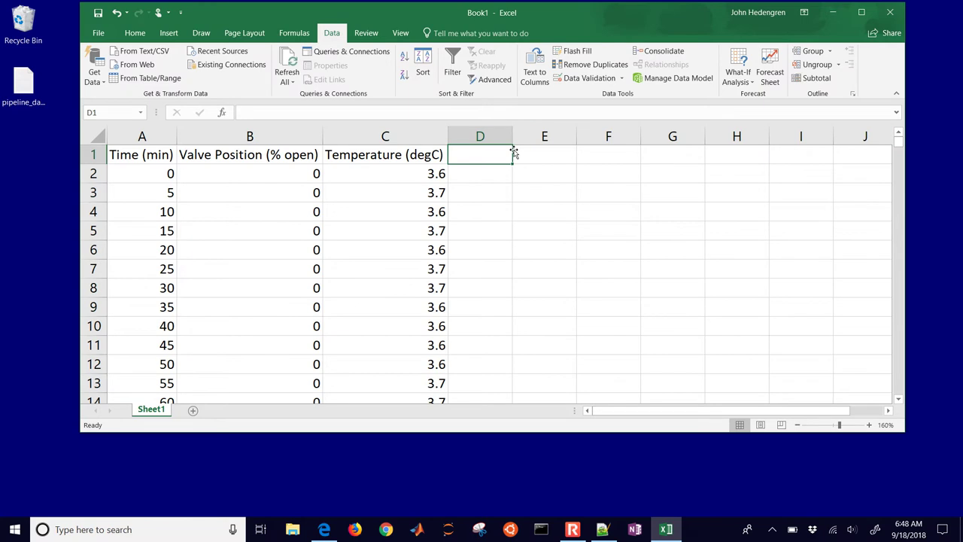
text(Pred T)
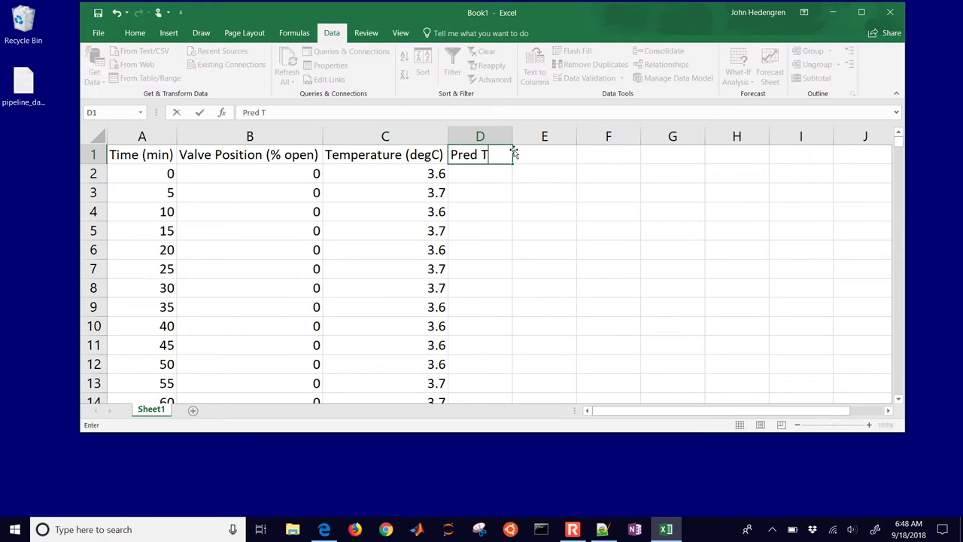
key(Return)
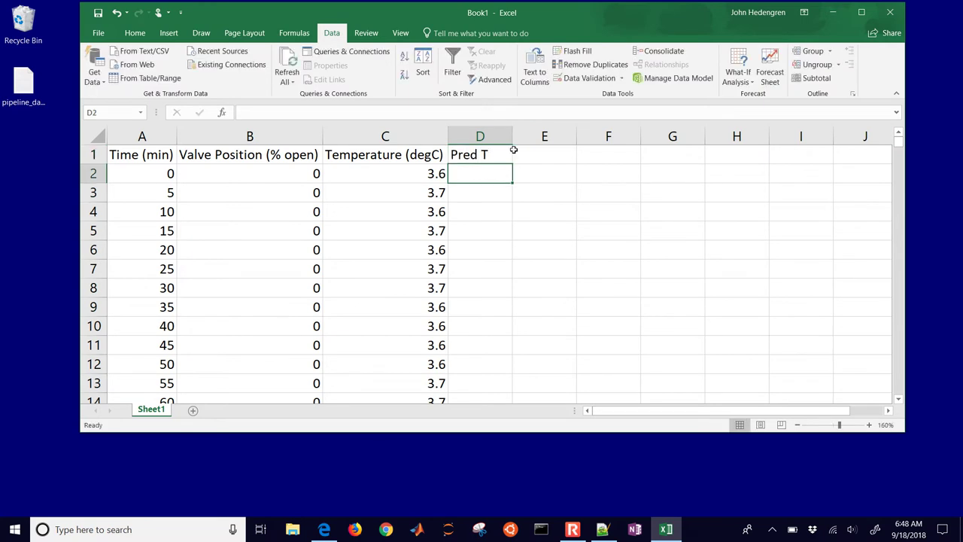
text(=)
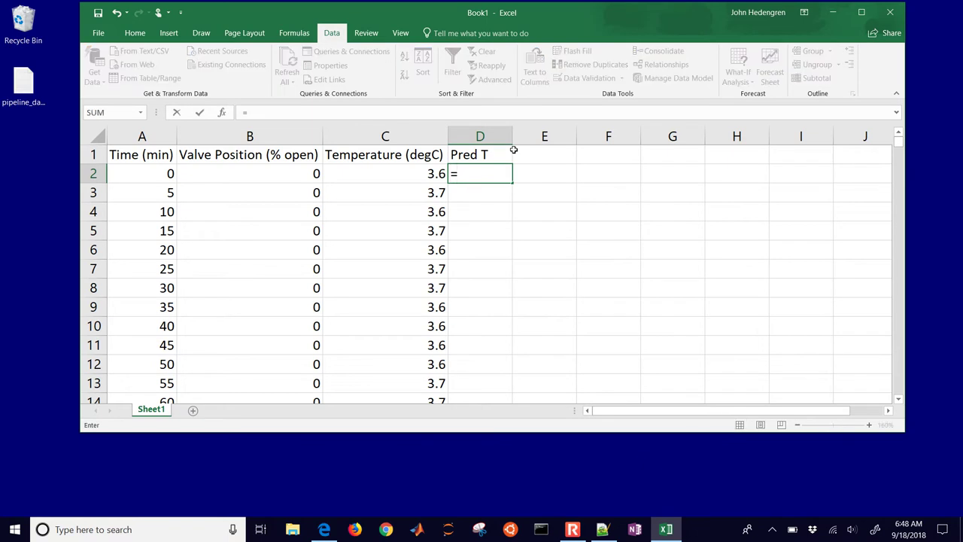
key(Left)
key(Return)
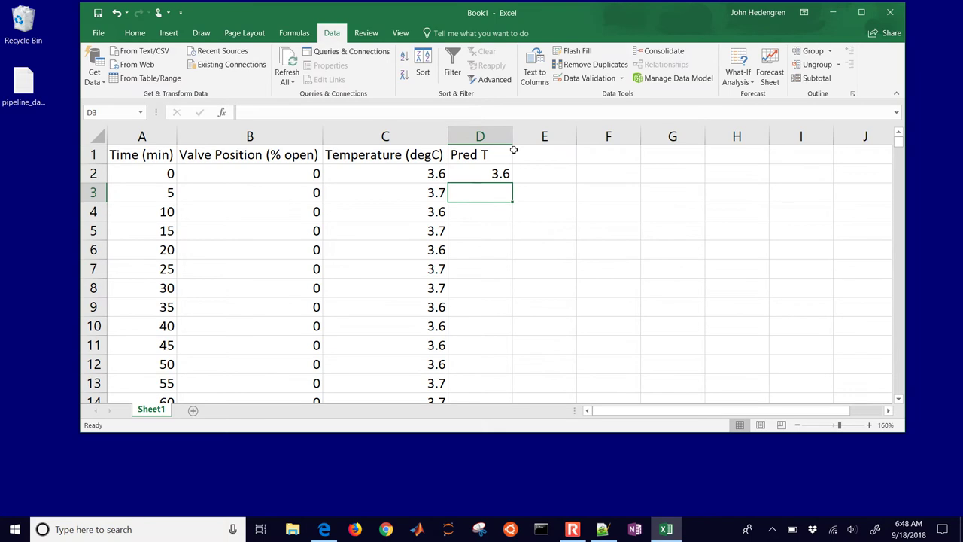
Switch to the Parameter Regression page in Edge, follow its optimization method link and examine the explicit first-order plus dead time equation.
click(543, 196)
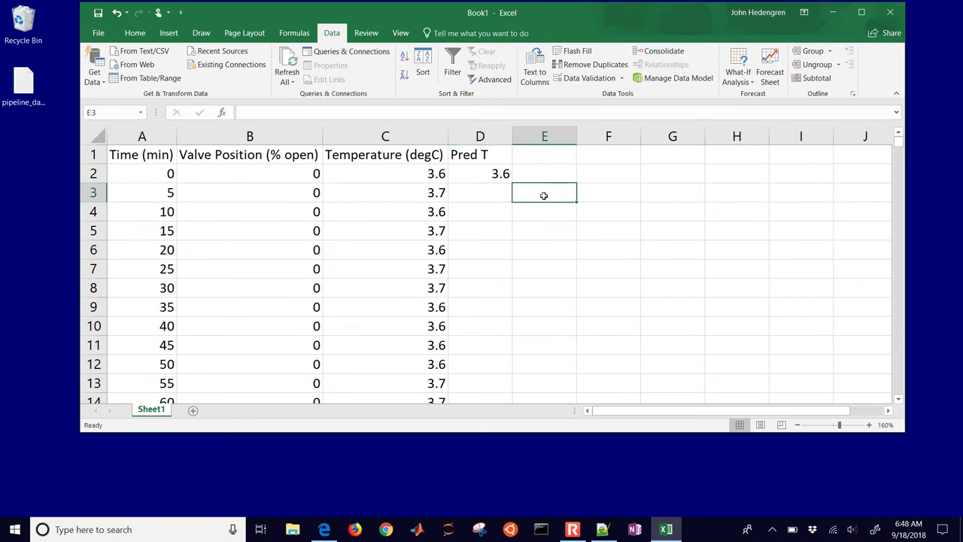
click(323, 529)
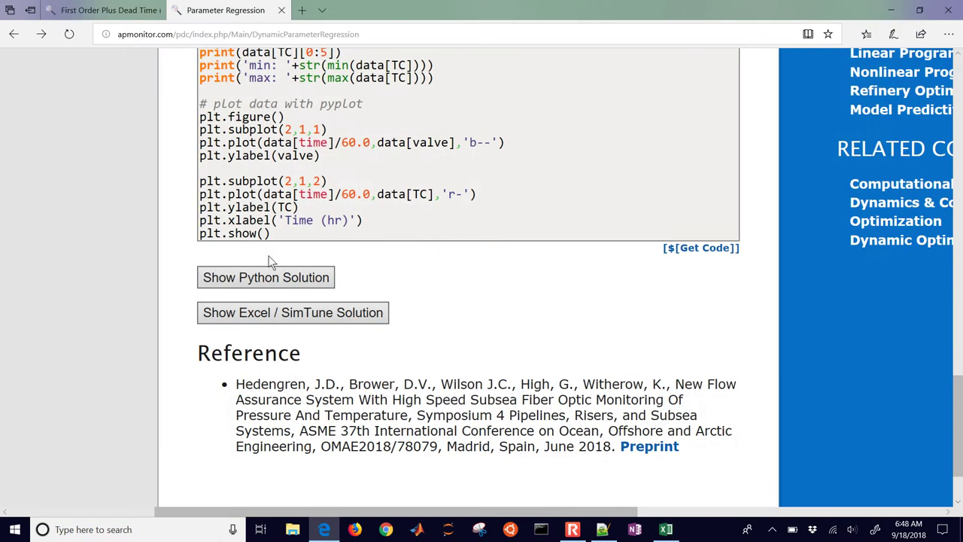
scroll(270, 271, up, 8)
scroll(279, 294, up, 4)
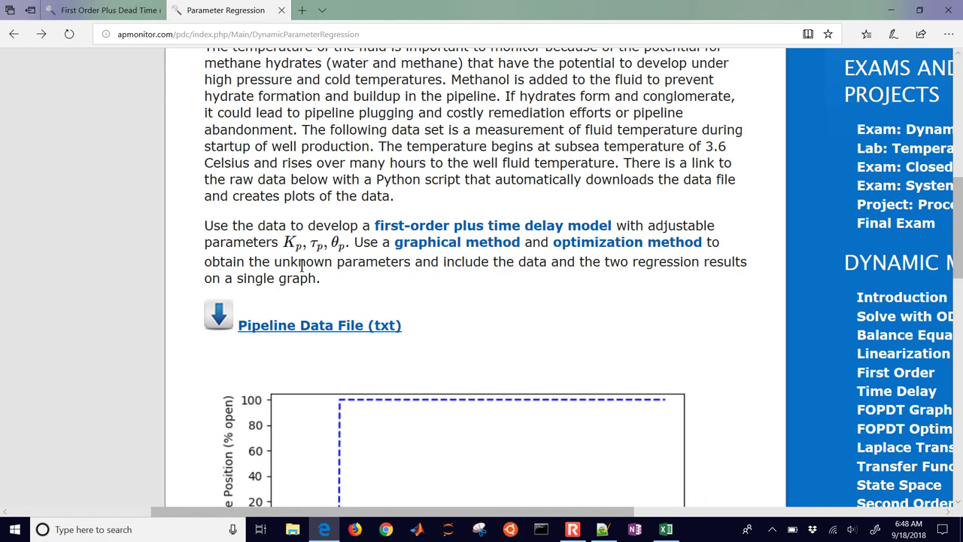
click(514, 236)
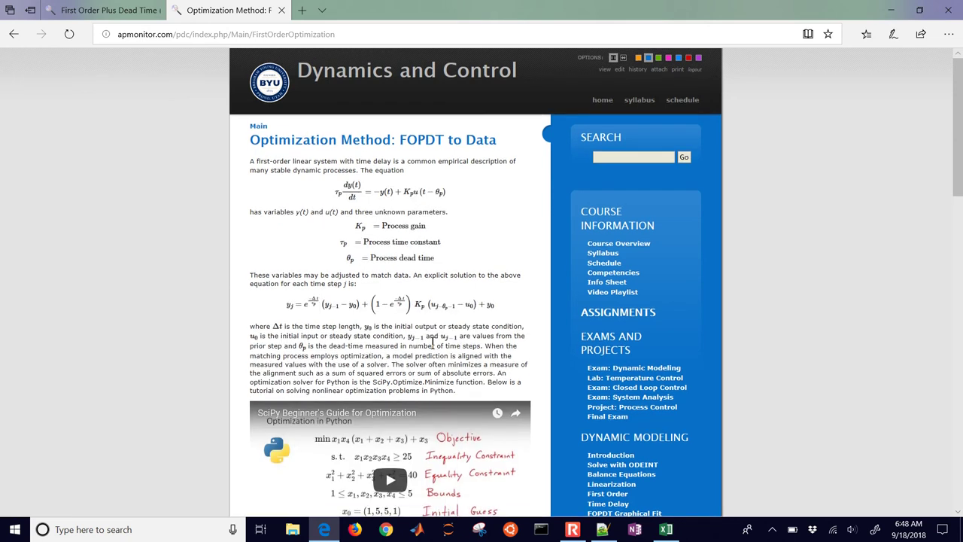
scroll(432, 348, up, 5)
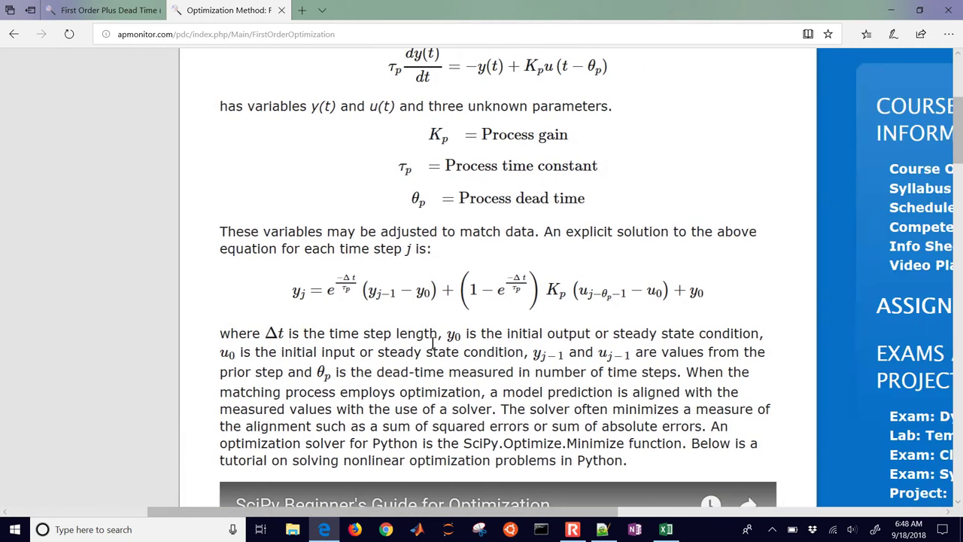
scroll(432, 343, up, 2)
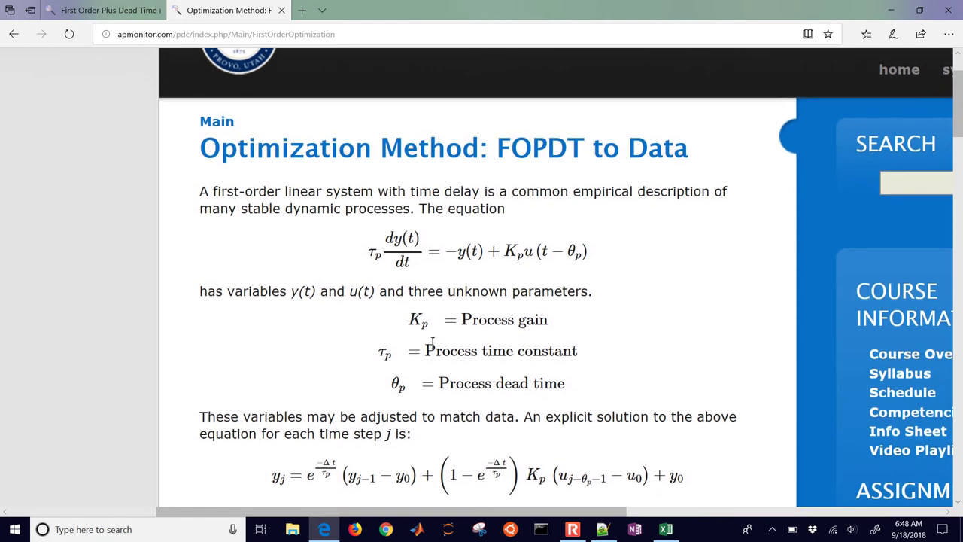
Return to Excel and begin the prediction formula in D3 with =(exp(-(A3-A2), using the time difference from column A.
key(alt+Tab)
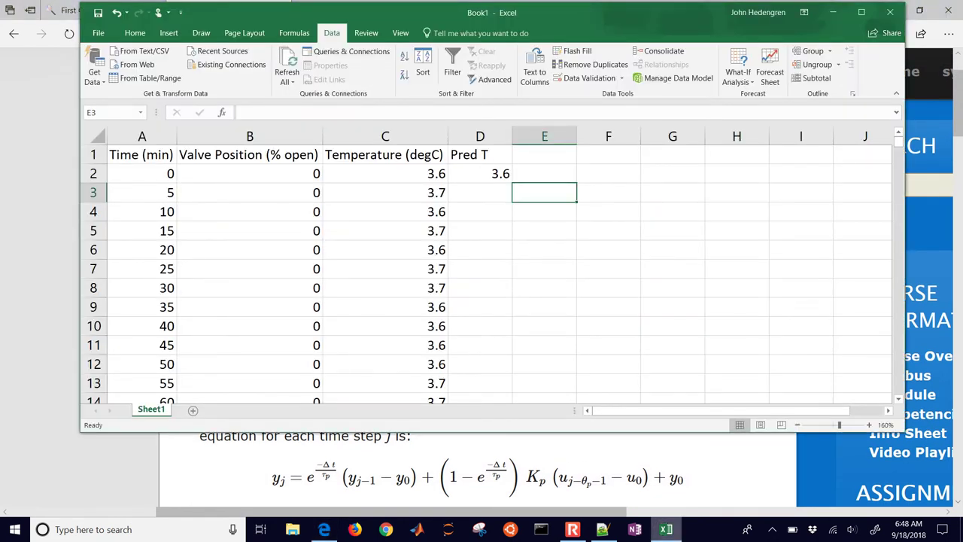
click(480, 192)
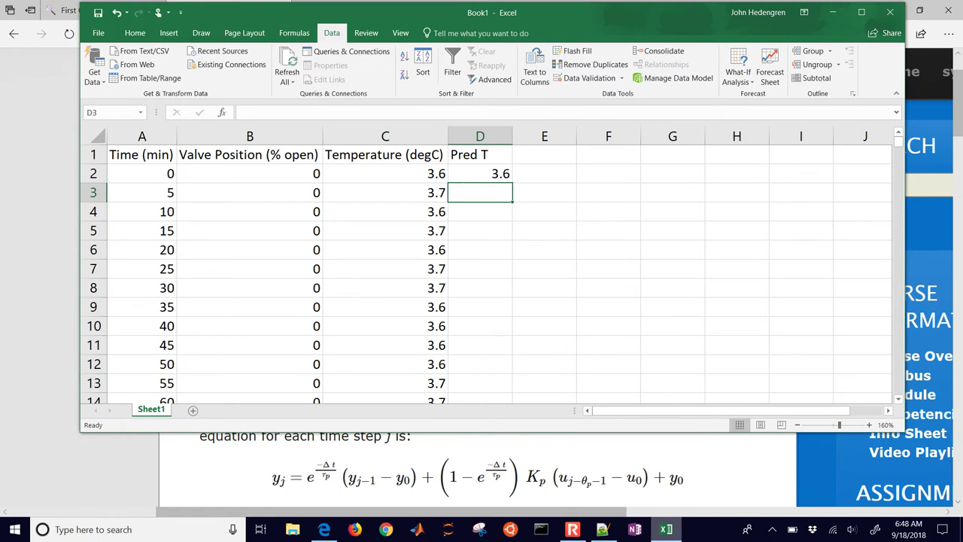
text(=()
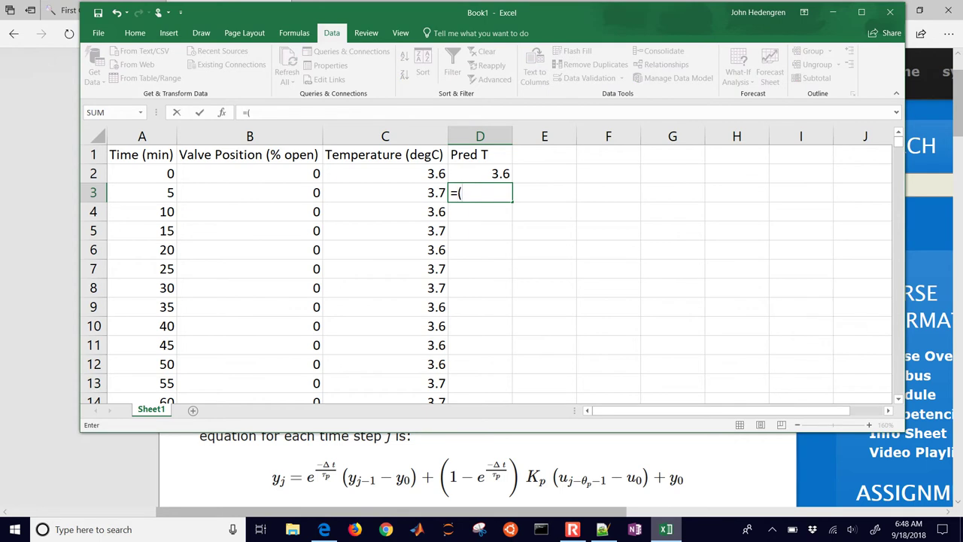
text(exp)
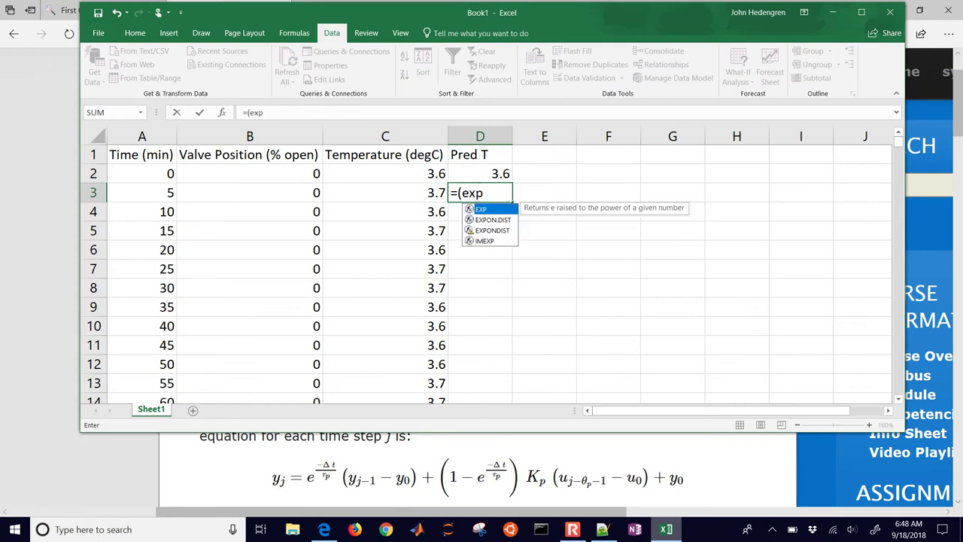
text((-)
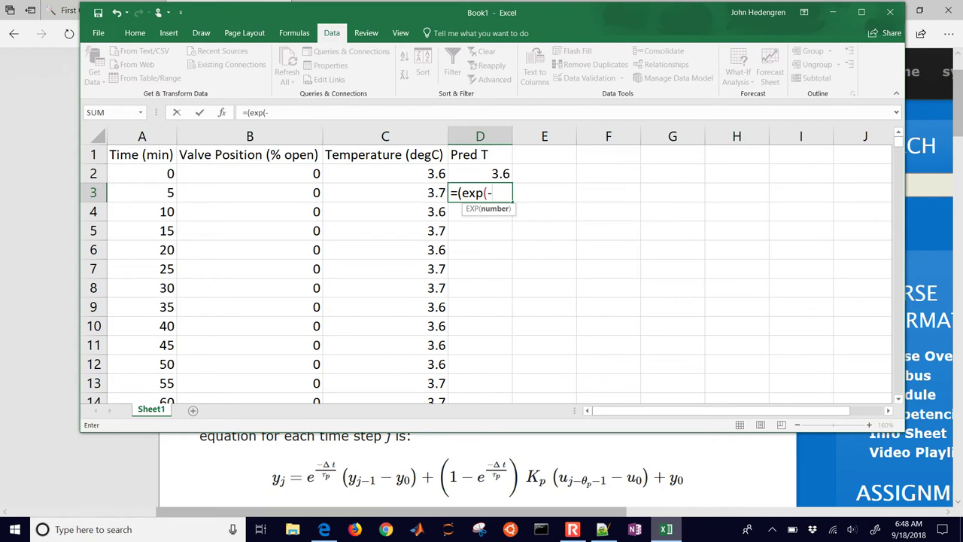
text(()
click(250, 192)
click(142, 192)
text(-)
key(Left)
key(Left)
key(Left)
key(Up)
text())
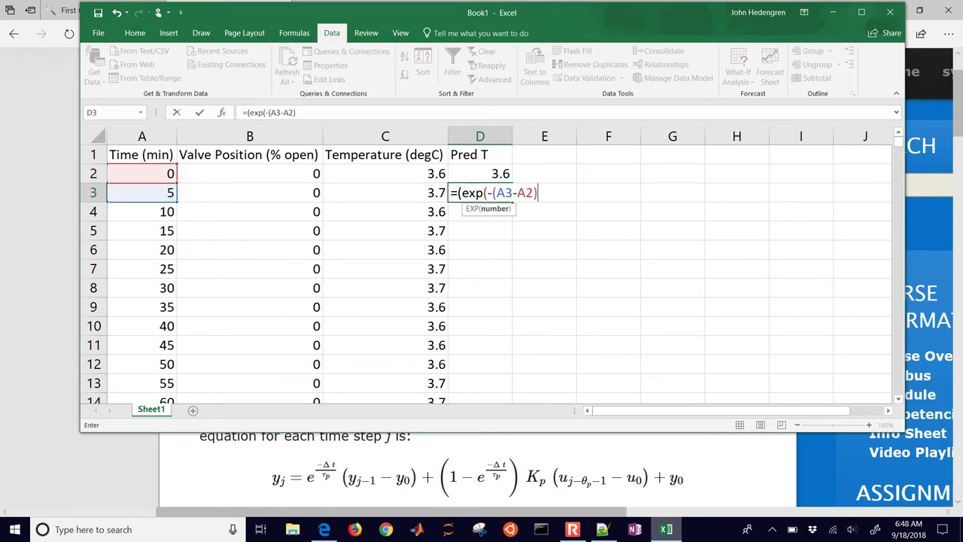
Complete the exponential term in D3 by dividing by the absolute reference $F$2, accepting the corrected formula =(exp(-(A3-A2)/$F$2)).
text(/)
key(Up)
key(Right)
key(Right)
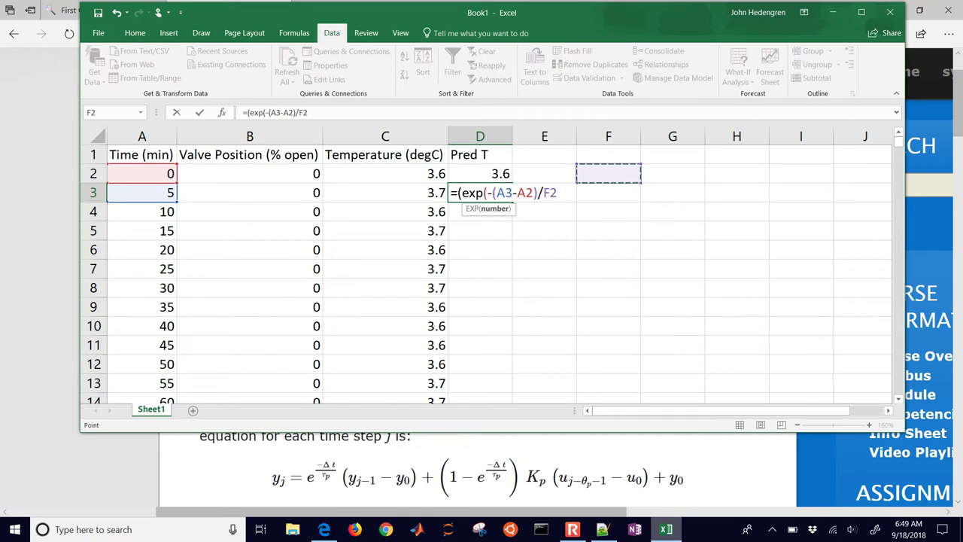
key(super+p)
key(super+p)
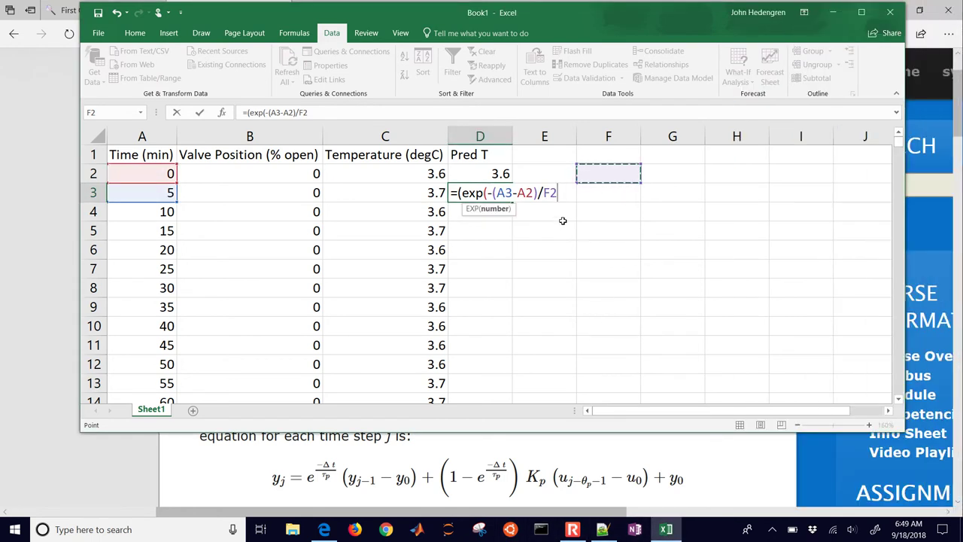
click(559, 191)
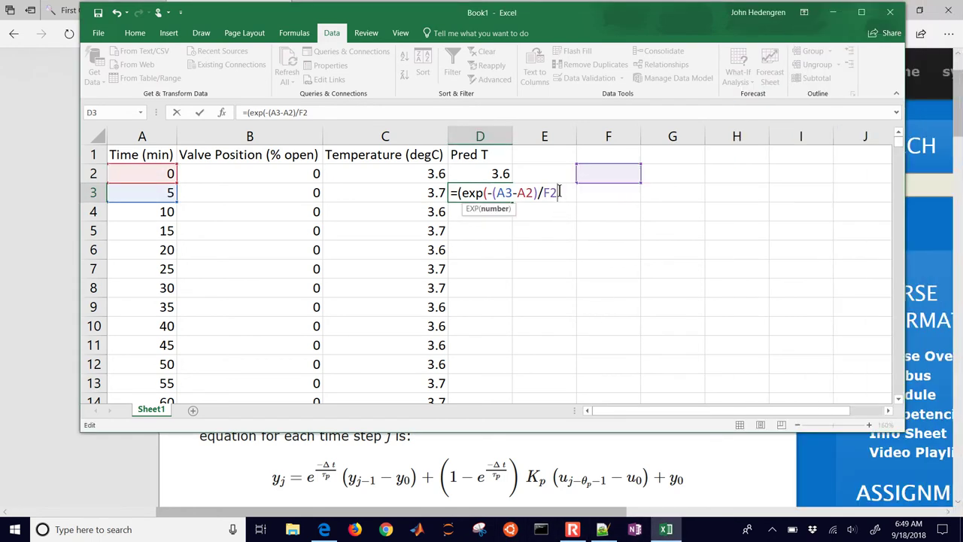
key(F4)
key(Return)
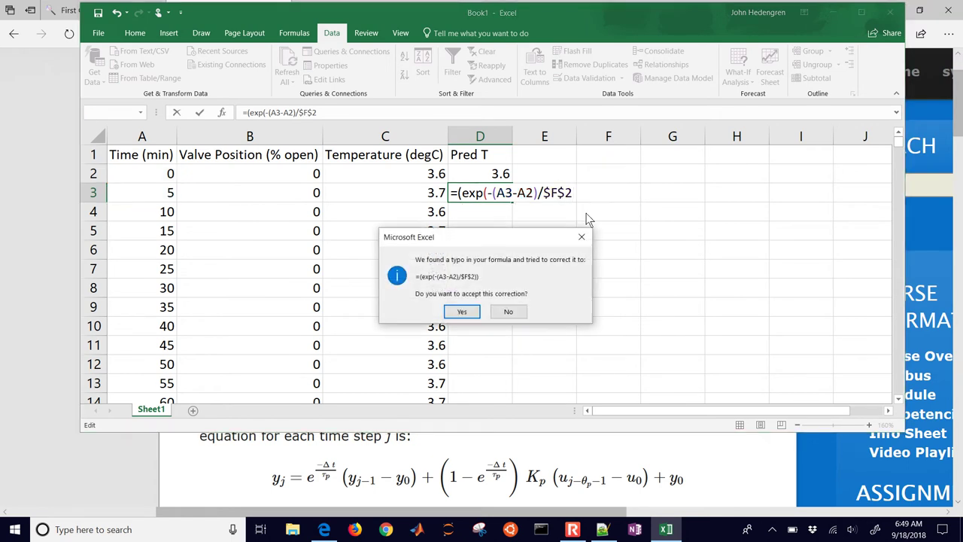
click(461, 311)
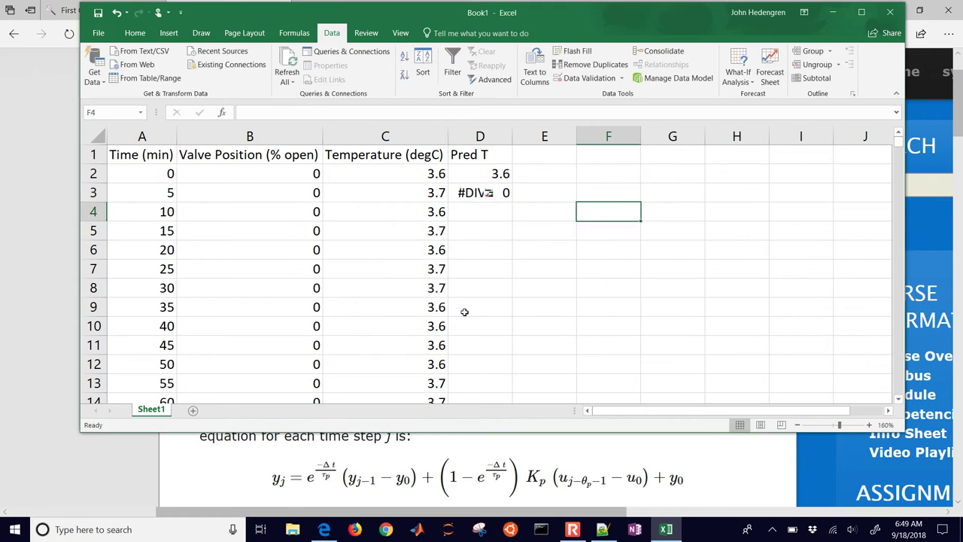
Enter 1000 in F2 as the time constant and label it "tauP" in F1.
click(526, 249)
click(597, 160)
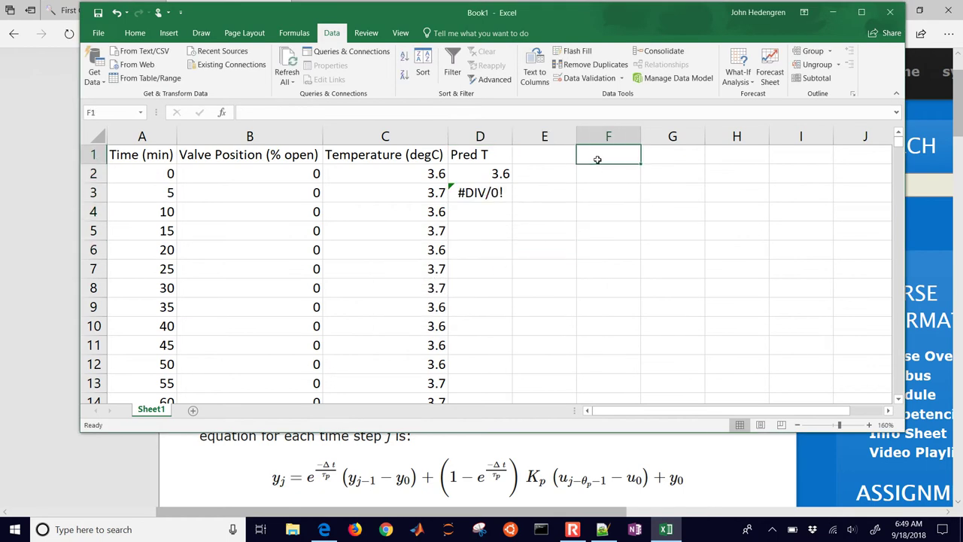
key(Down)
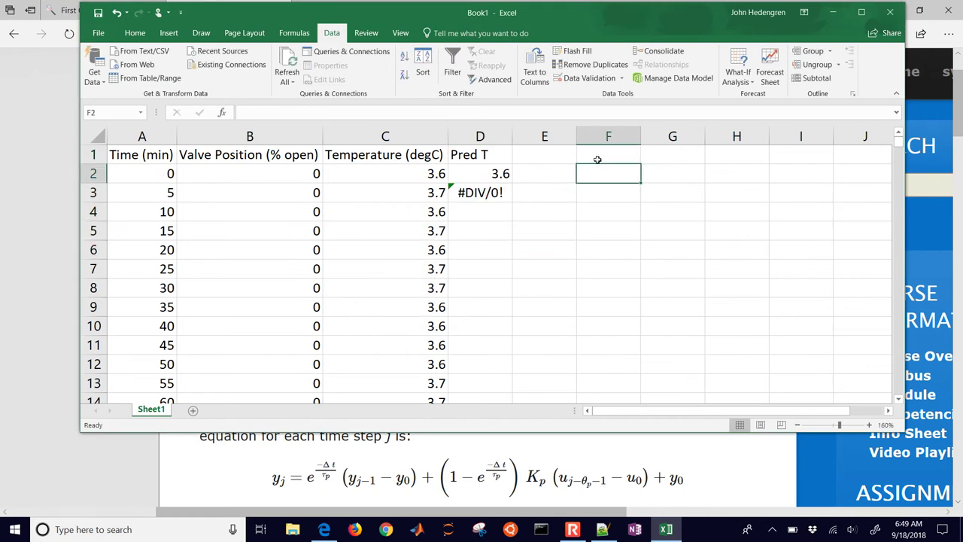
text(1000)
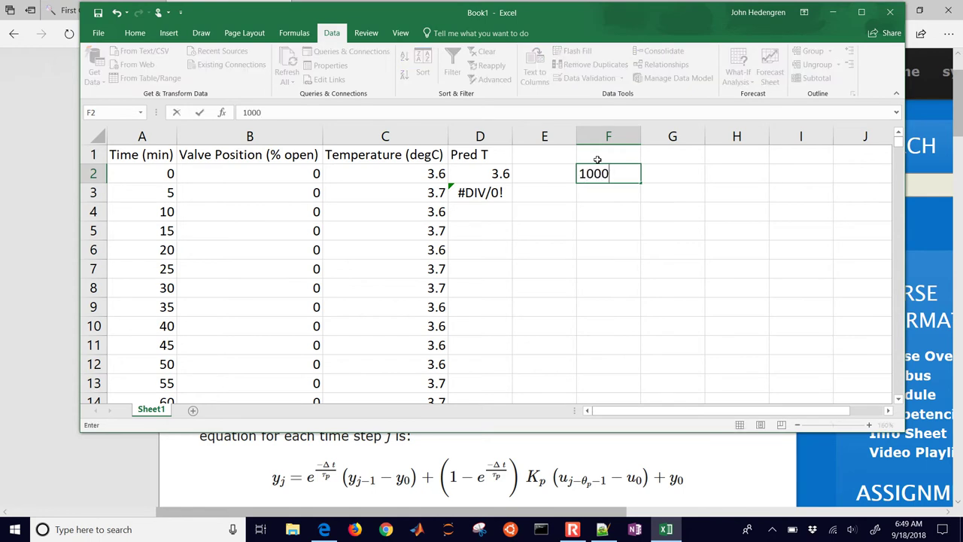
click(597, 159)
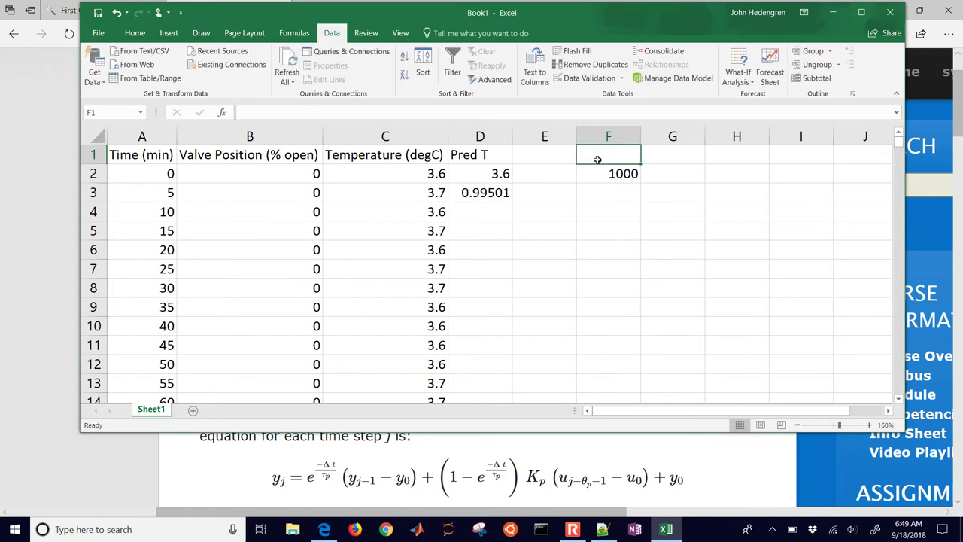
text(tau)
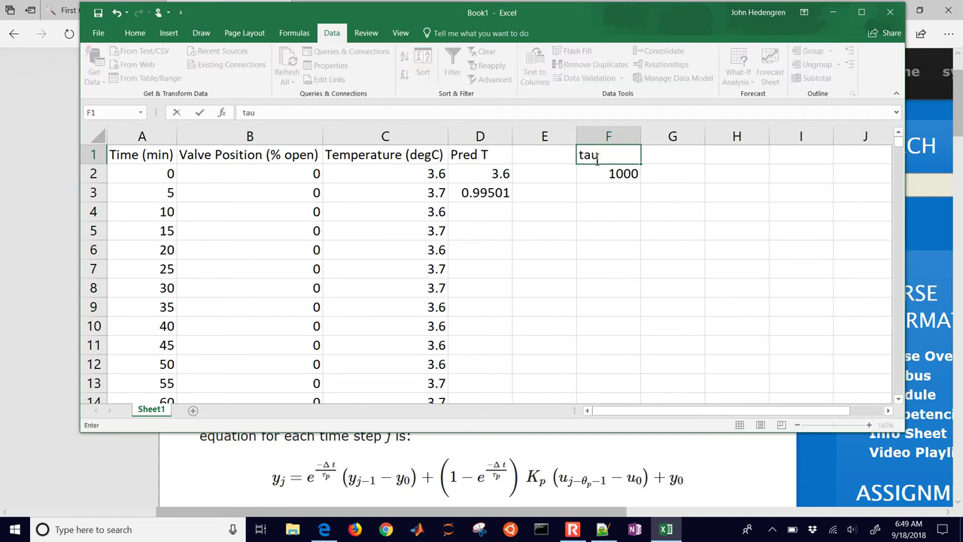
text(P)
key(Return)
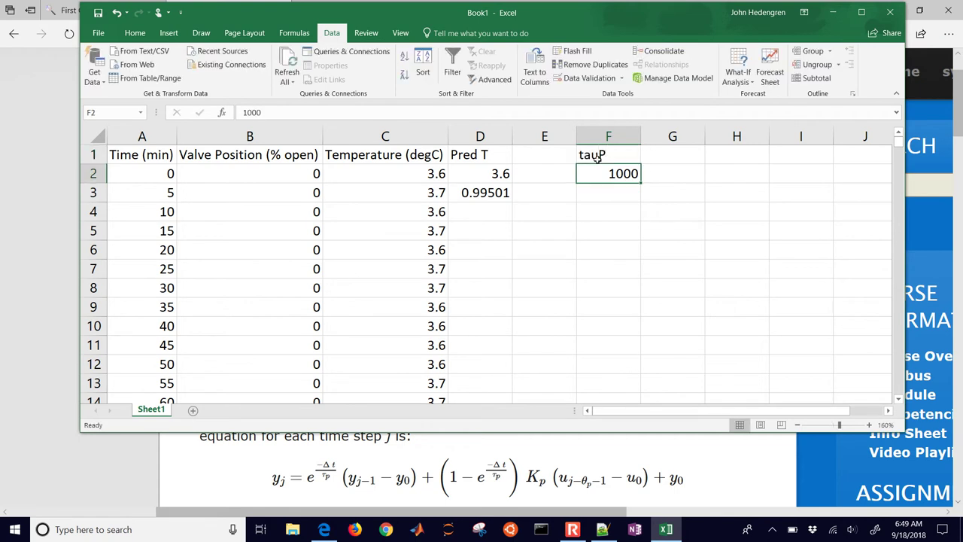
Add the label "Kp" in E1 and enter 1.0 in E2 as the process gain.
click(597, 158)
key(Left)
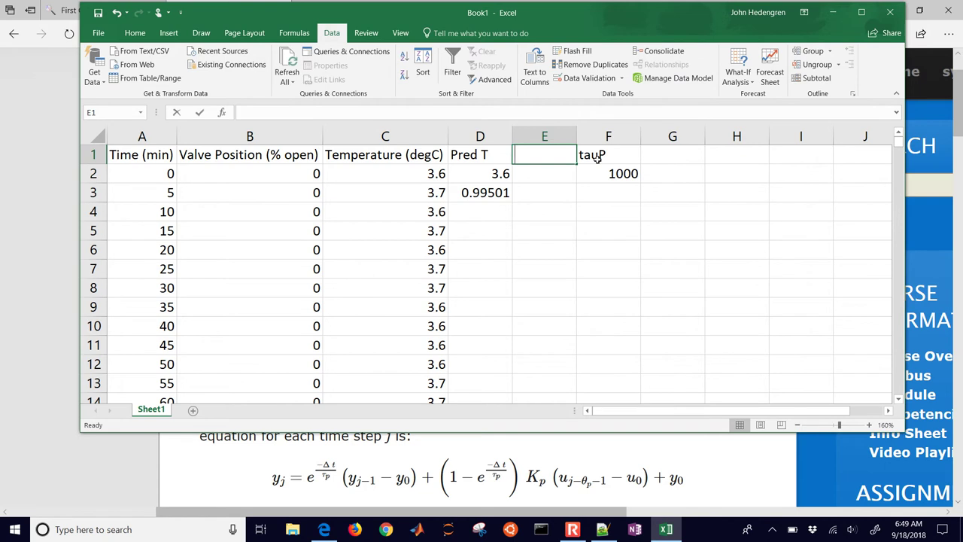
text(KP)
key(BackSpace)
text(p)
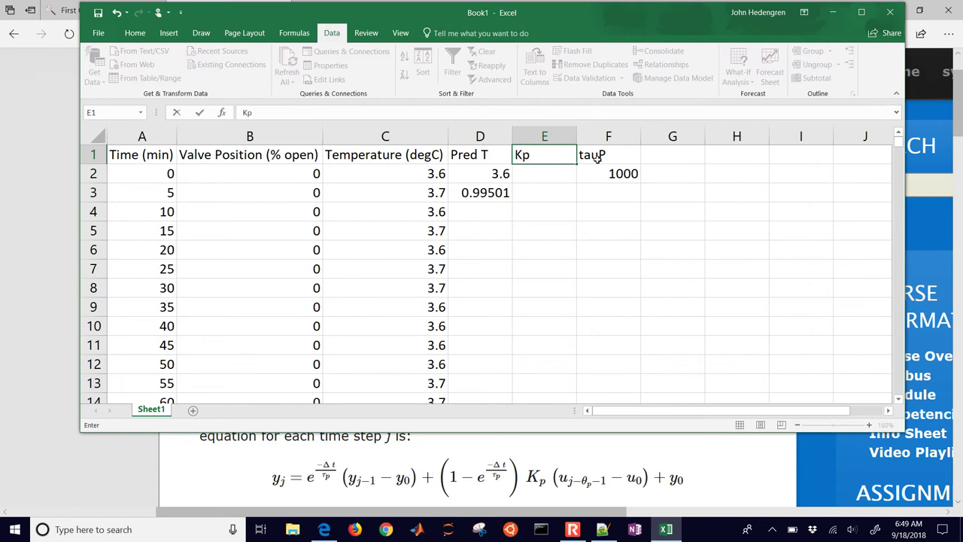
key(Return)
text(1.0)
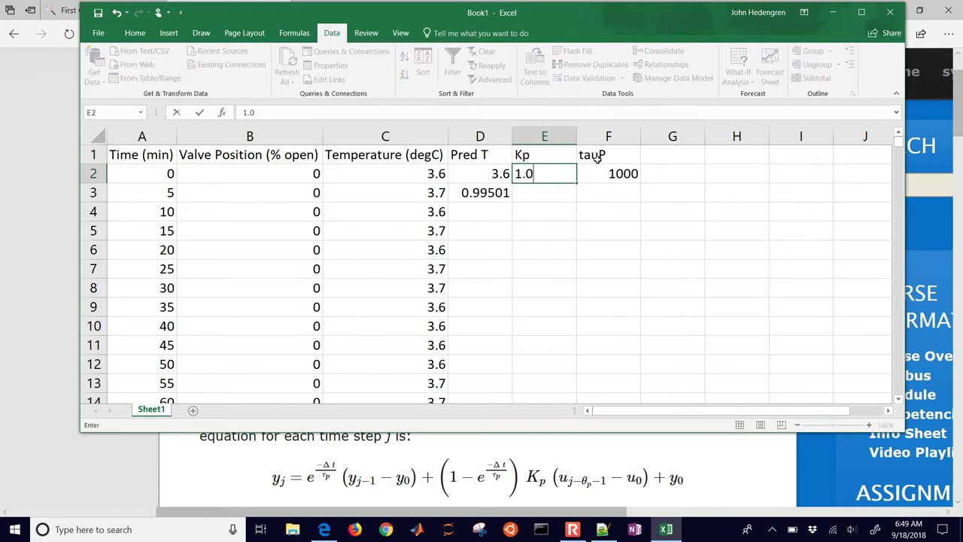
key(Return)
Move the Kp and tauP block from E1:F2 to F1:G2 and give it a yellow fill.
key(Up)
key(Up)
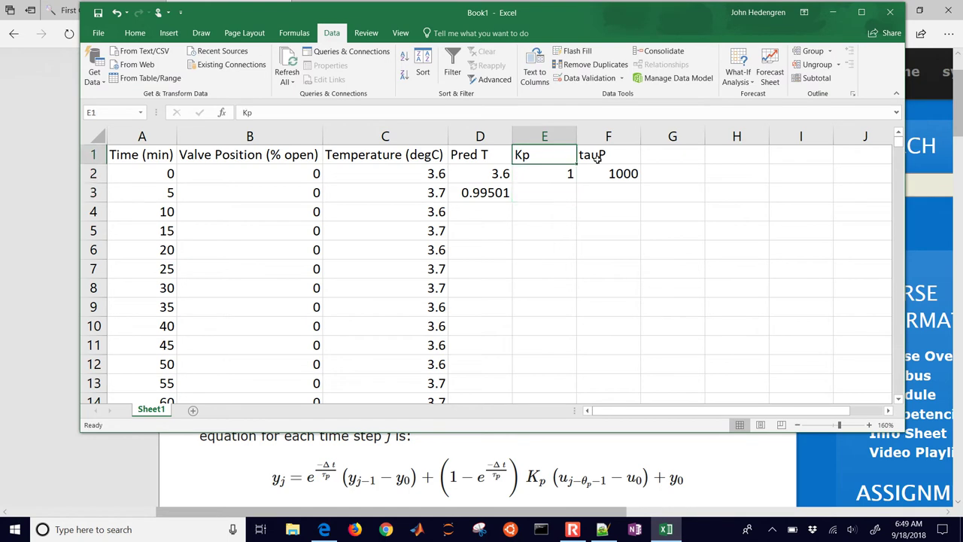
key(shift+Right)
key(shift+Down)
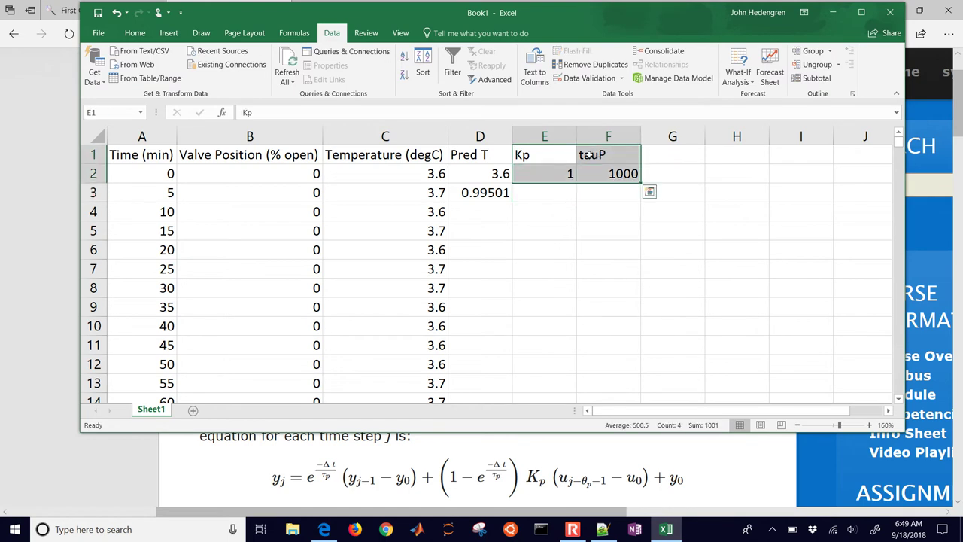
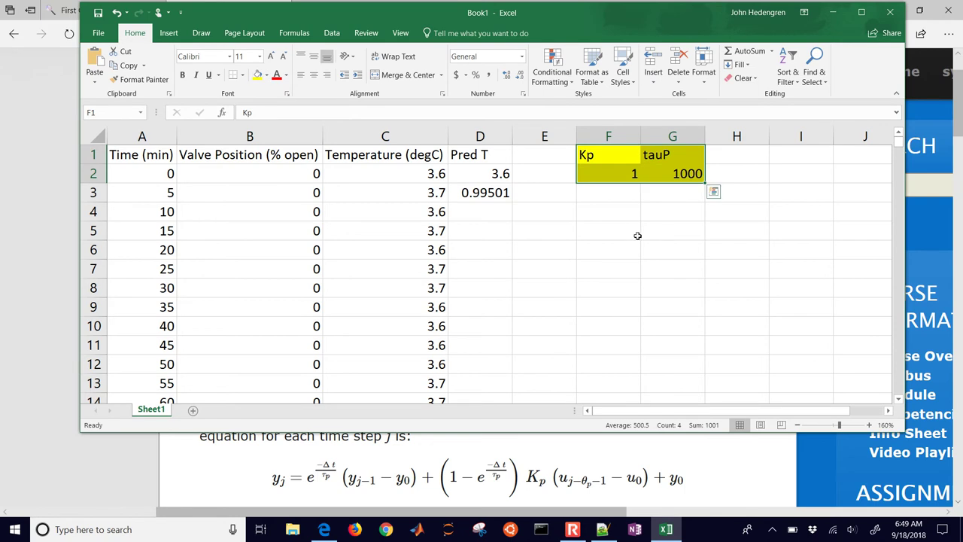
click(602, 180)
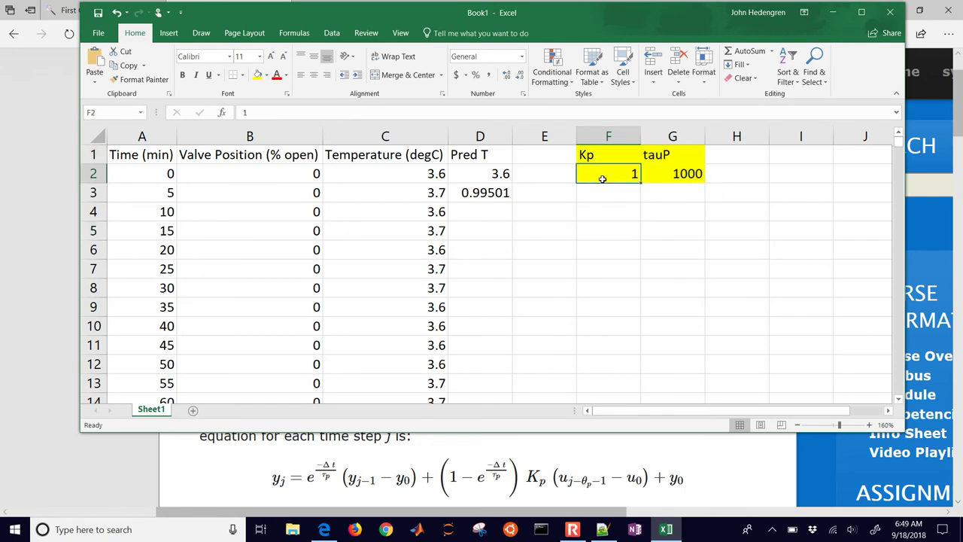
click(652, 177)
click(620, 179)
drag(424, 168, 489, 210)
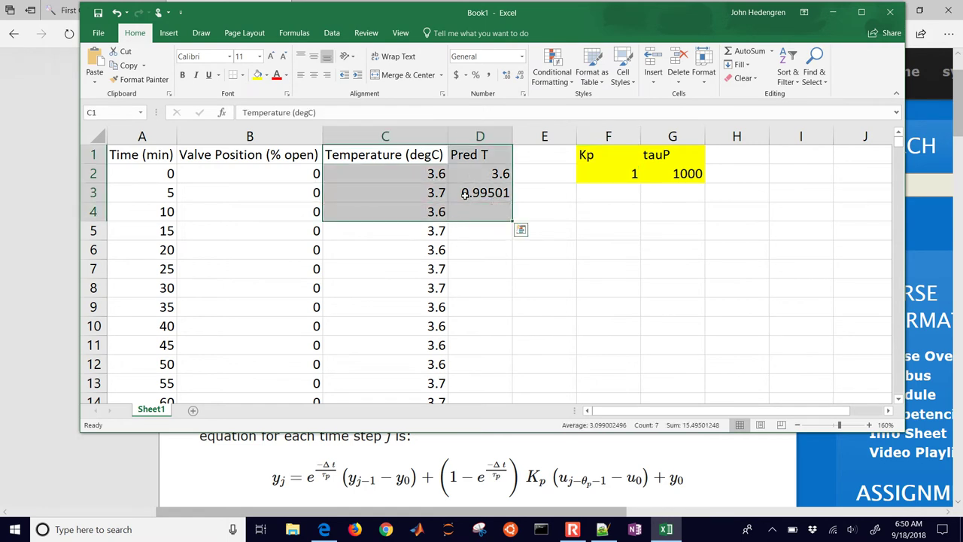
Extend the prediction formula in D3 by multiplying the exponential term by (D2-$D$2).
double_click(466, 193)
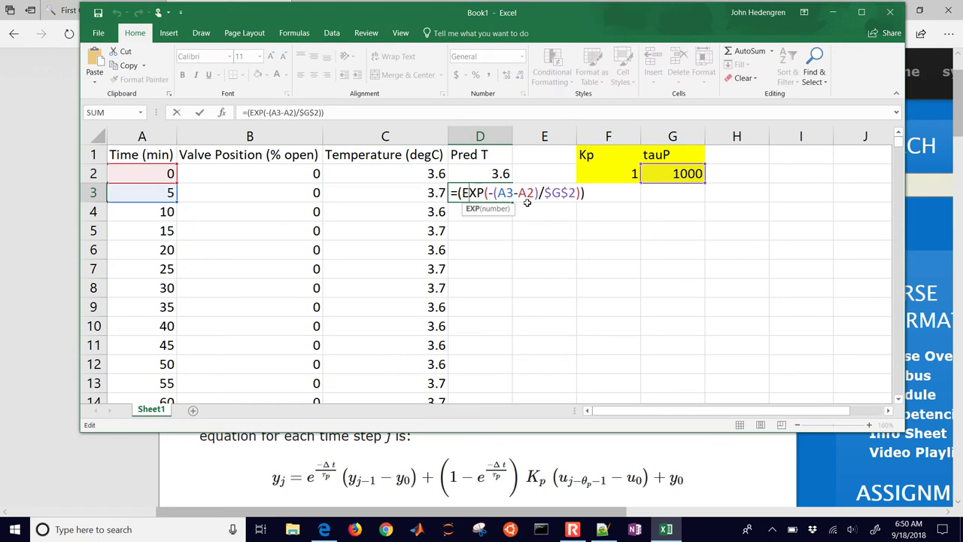
click(585, 193)
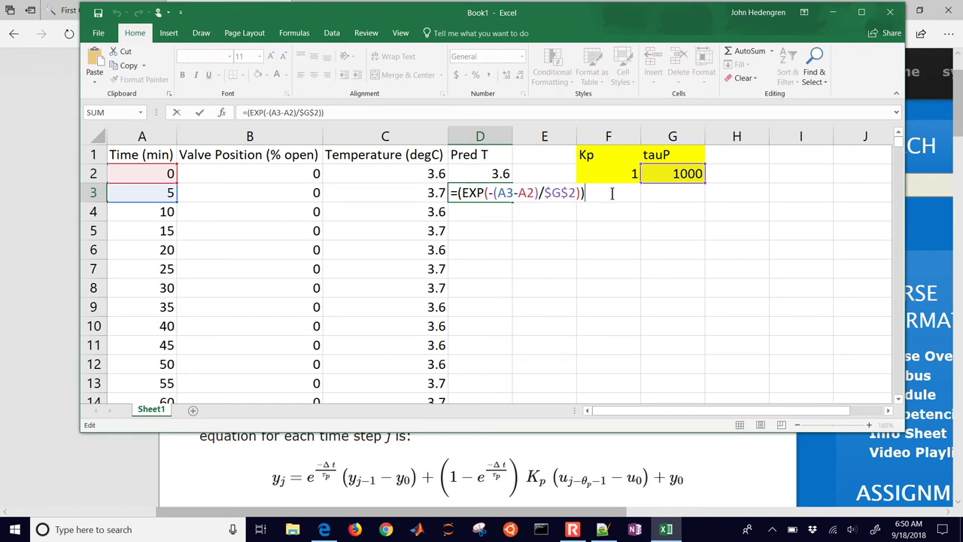
text(*()
key(Left)
click(504, 174)
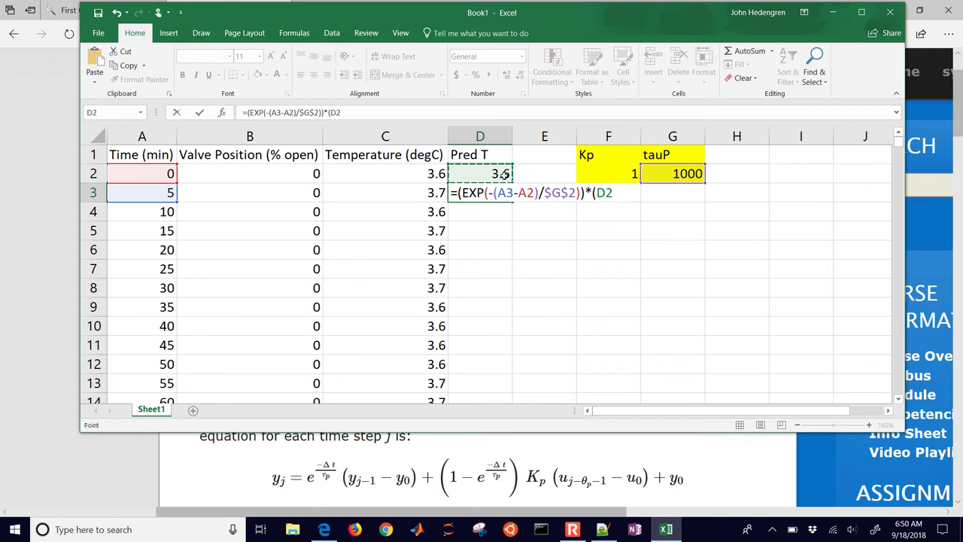
text(-)
click(504, 174)
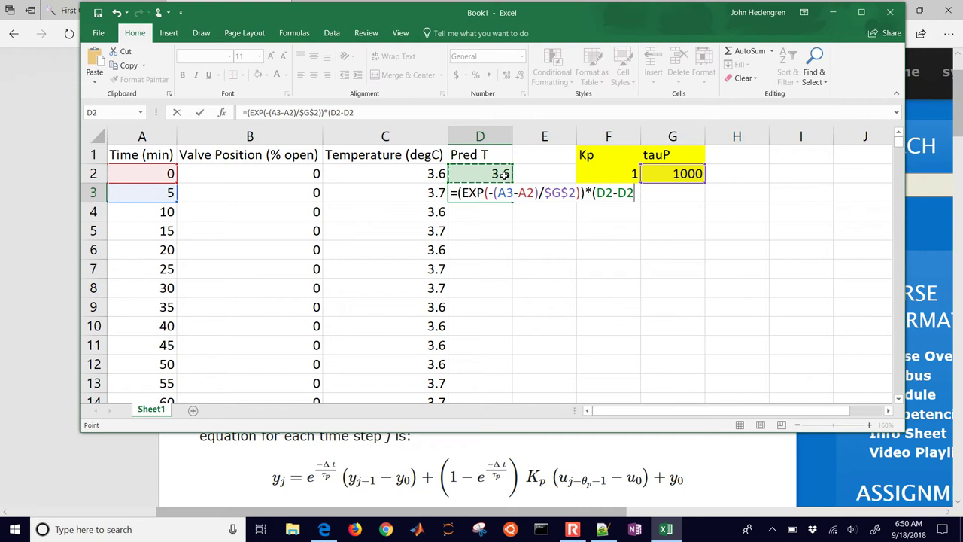
key(F4)
text())
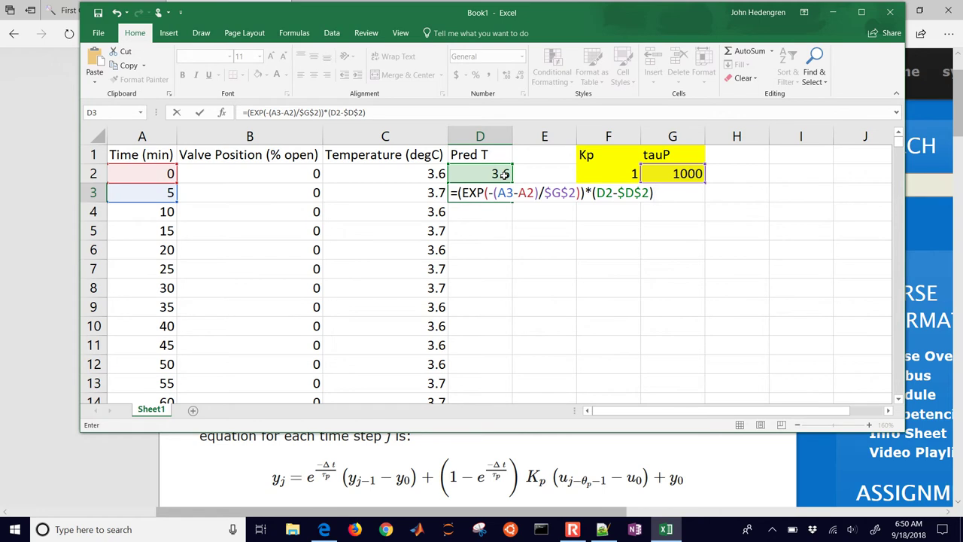
Append the gain term +(1-EXP(-(A3-A2)/$G$2))*$F$2* to the formula in D3, reusing the existing exponential expression.
text(+(1-)
drag(460, 193, 581, 194)
key(ctrl+c)
click(687, 193)
key(ctrl+v)
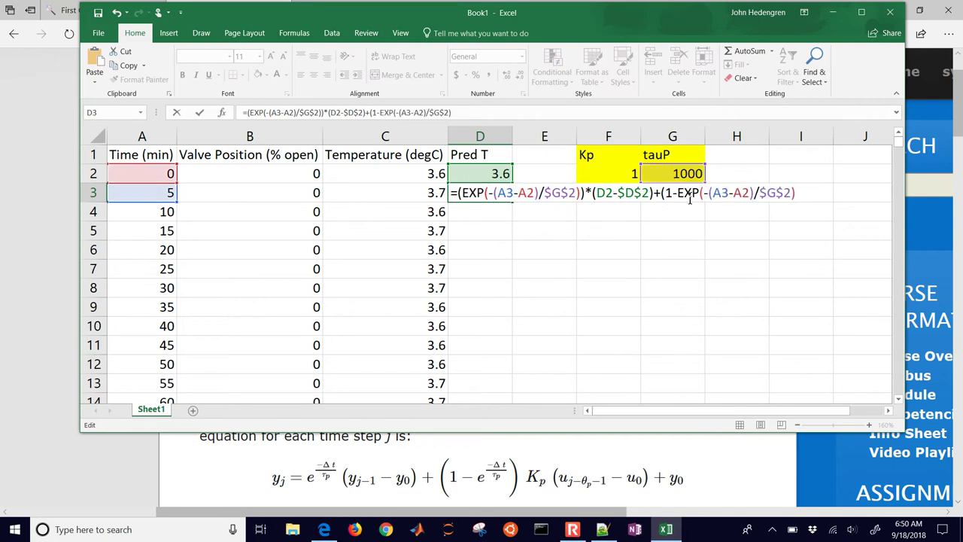
text()*)
click(616, 173)
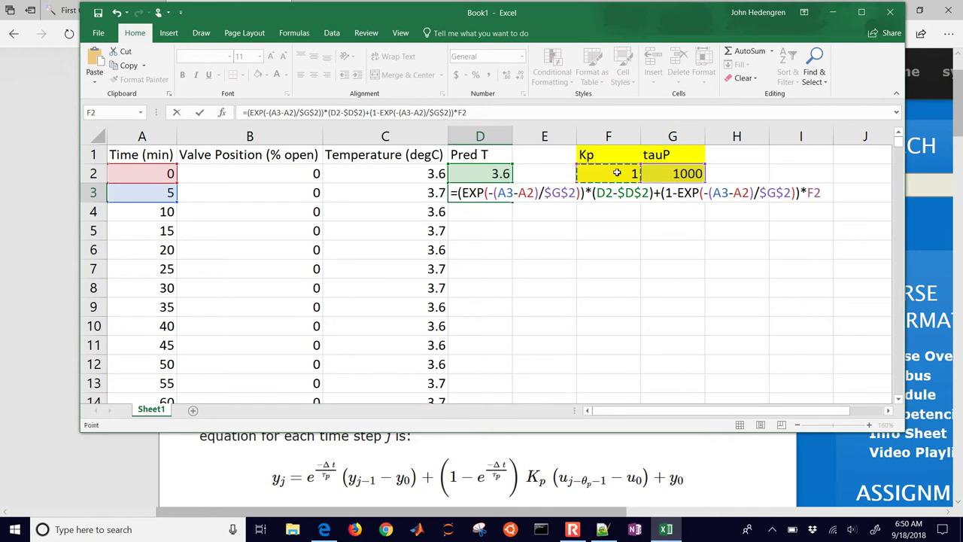
key(F4)
text(*)
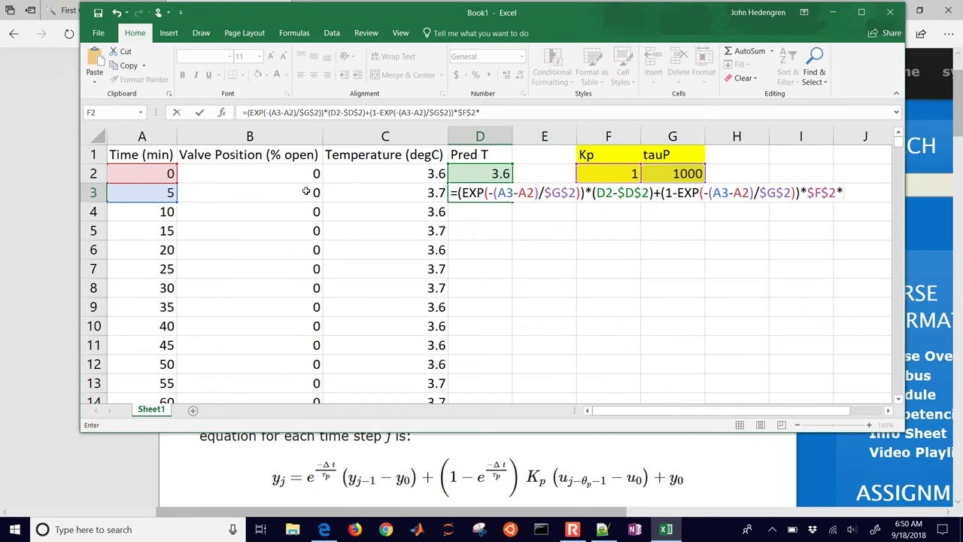
Finish the D3 formula with the valve position change and initial temperature, (B2-$B$2)+$D$2, and commit it.
text(()
click(306, 192)
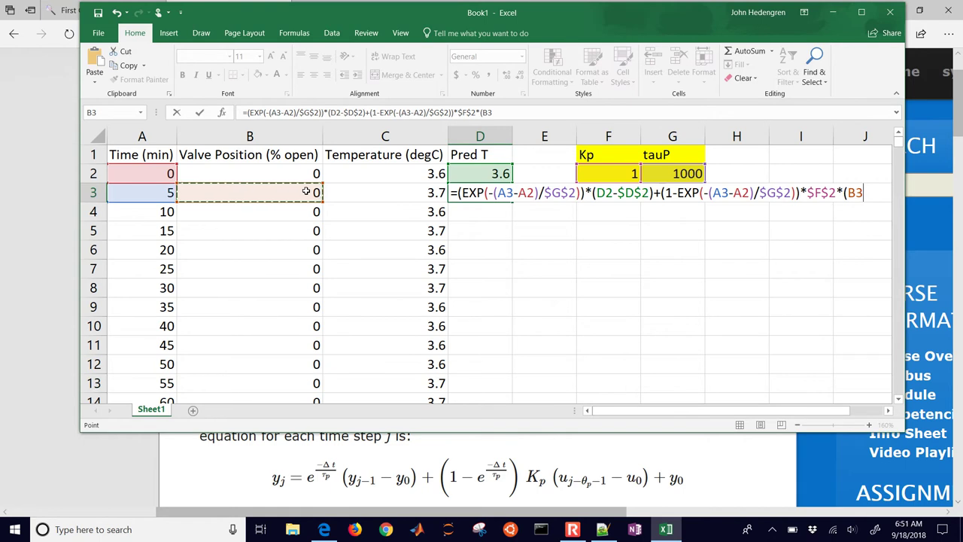
key(BackSpace)
key(BackSpace)
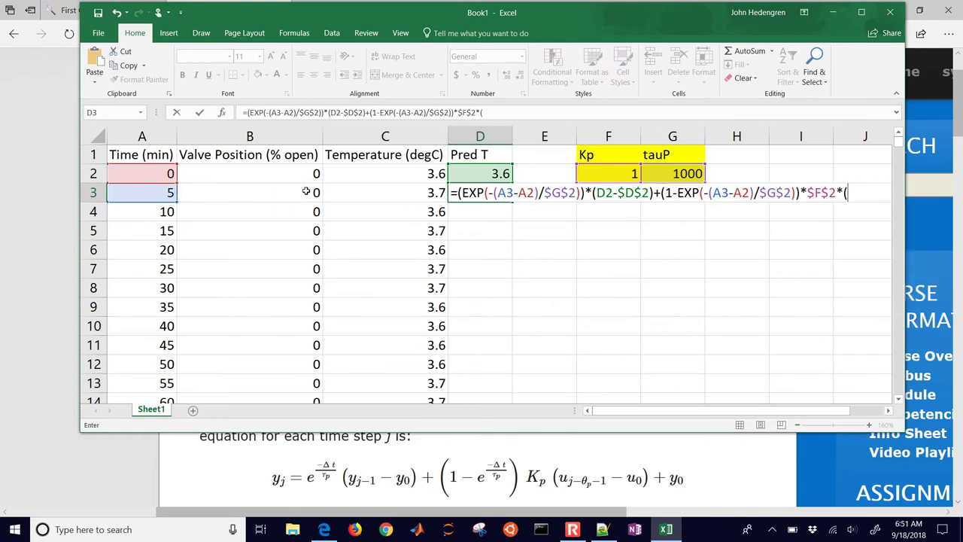
click(275, 174)
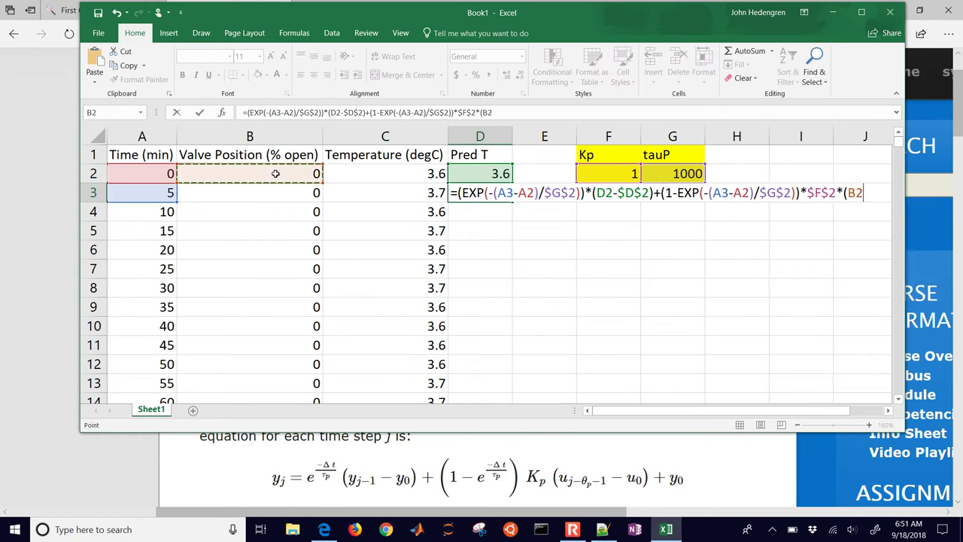
text(-)
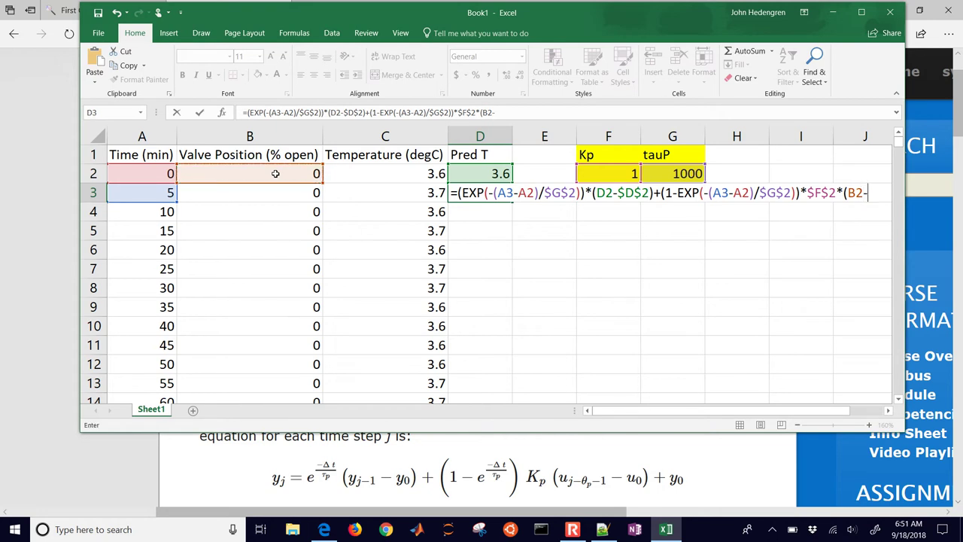
click(275, 173)
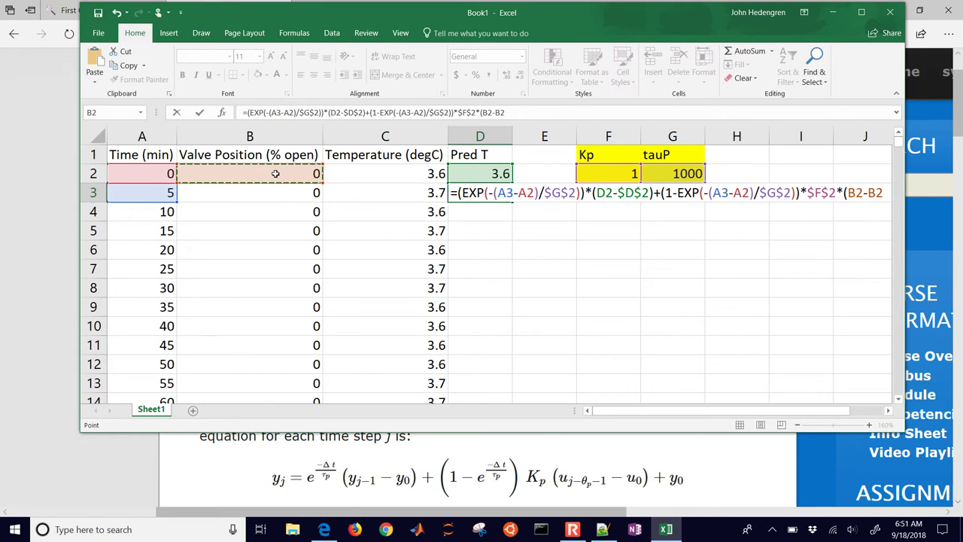
key(F4)
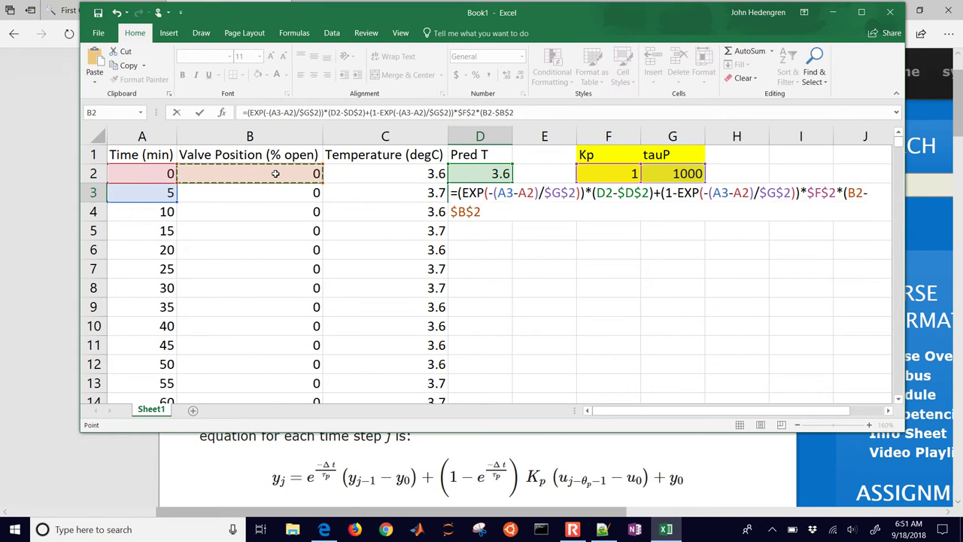
text()+)
click(471, 172)
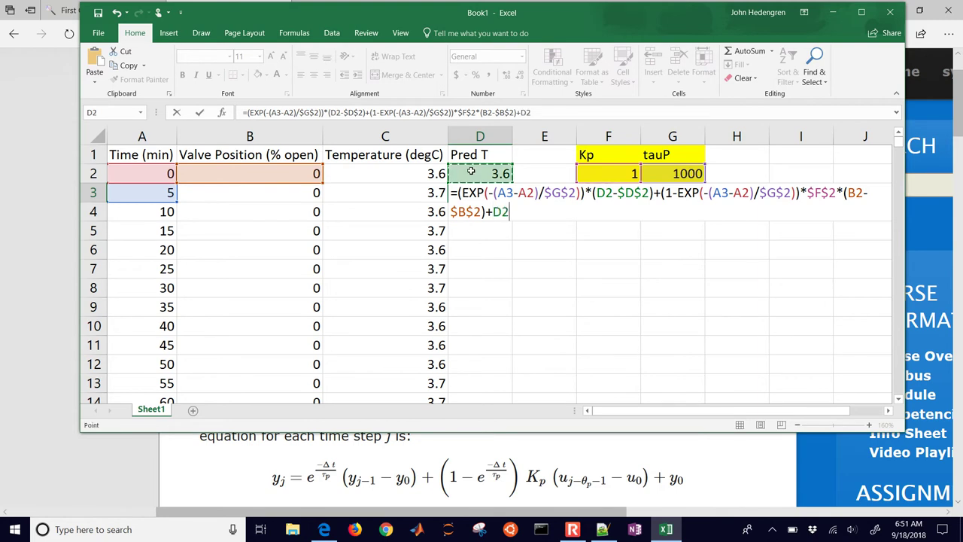
key(F4)
key(Return)
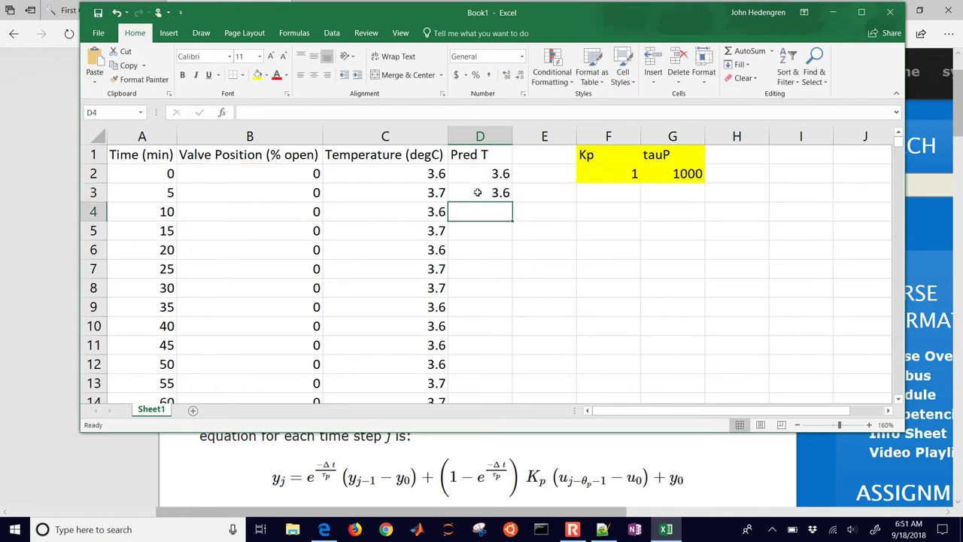
Fill the D3 prediction formula down the whole Pred T column to the end of the data.
click(478, 192)
double_click(512, 202)
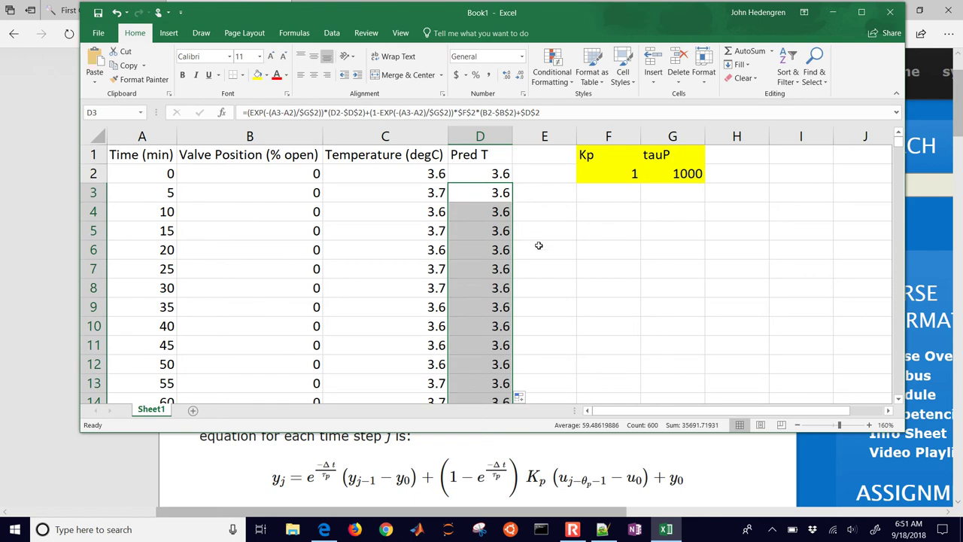
click(500, 194)
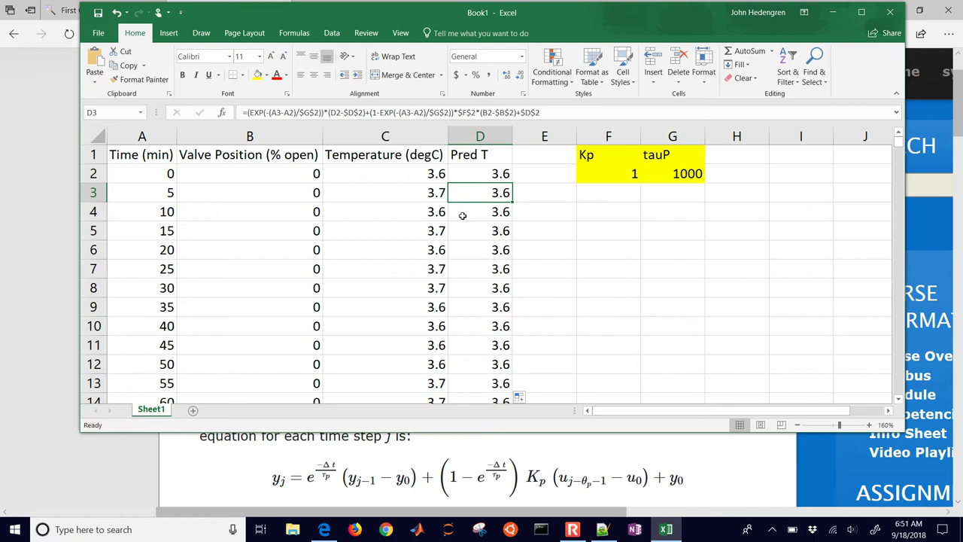
Insert a scatter chart with smooth lines and markers from the time, valve position, temperature and Pred T data in A1:D602.
click(162, 154)
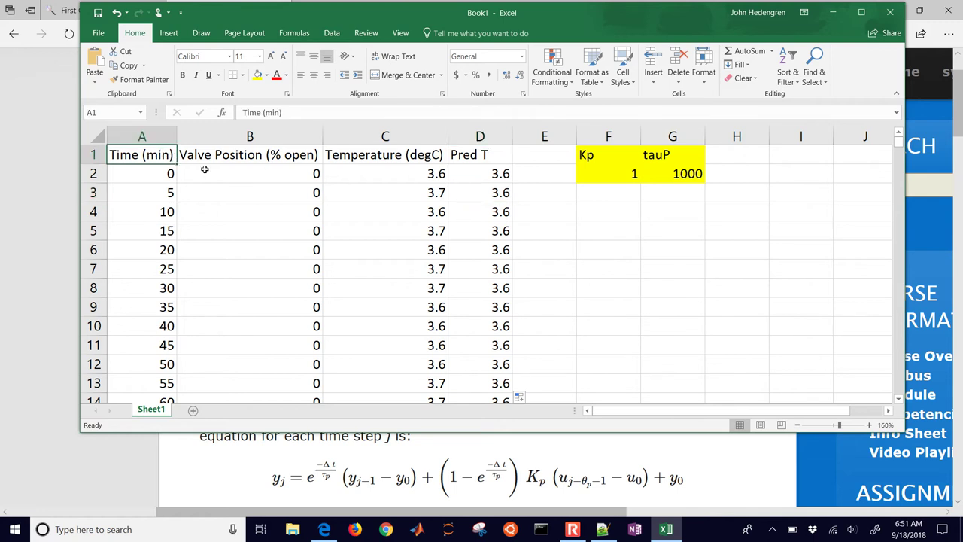
key(shift+Right)
key(shift+Right)
key(shift+Right)
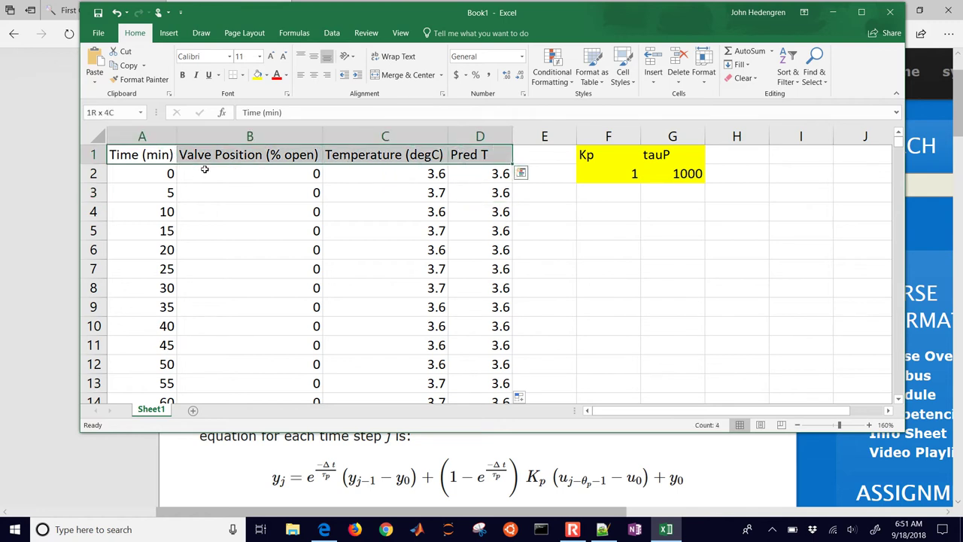
key(ctrl+shift+Down)
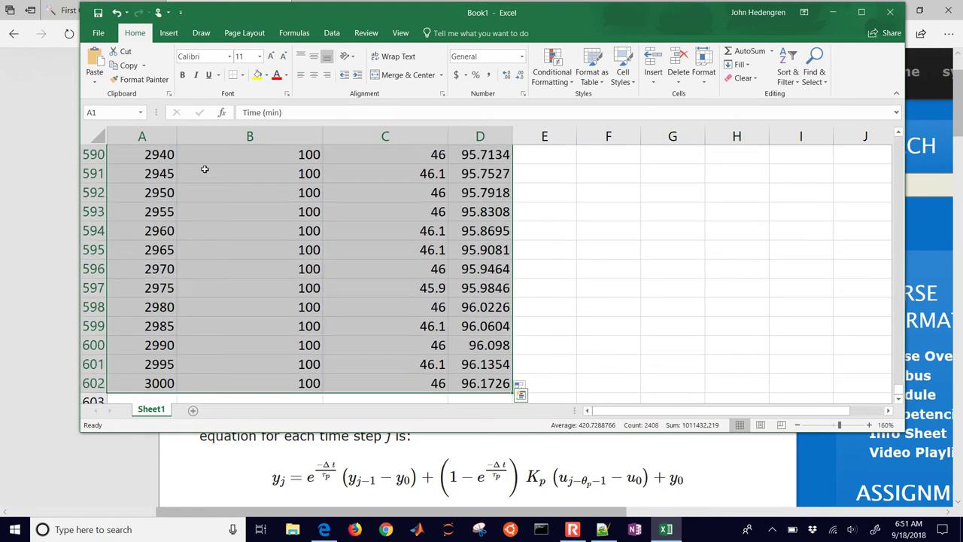
click(167, 33)
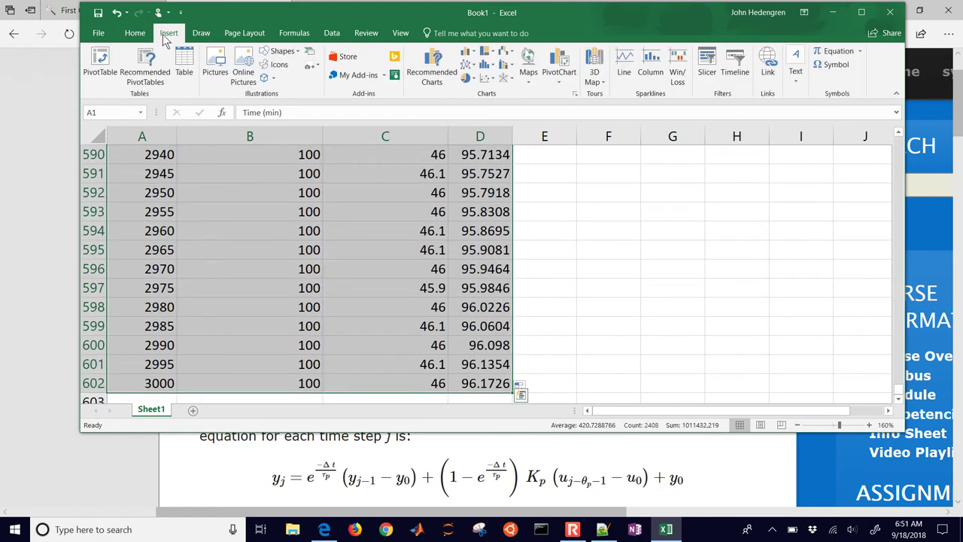
click(486, 78)
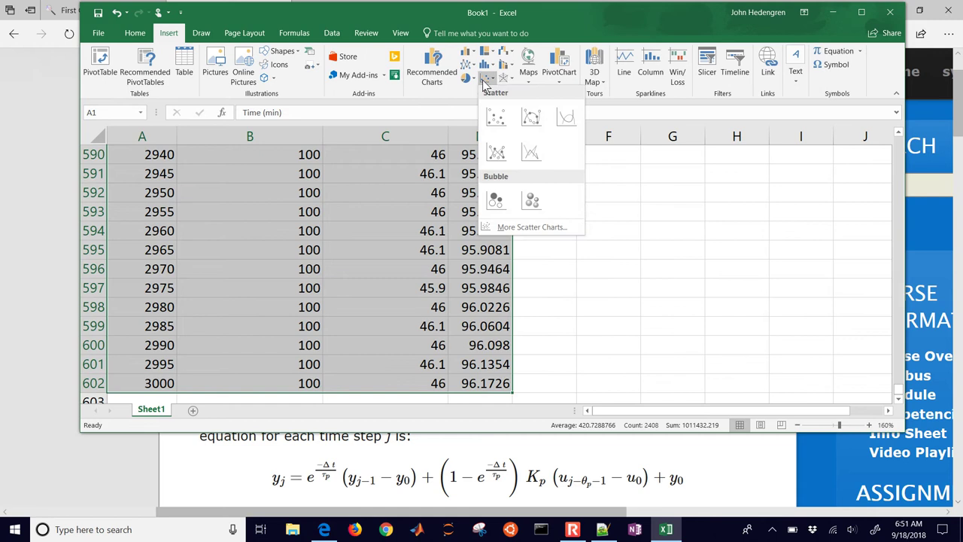
click(530, 118)
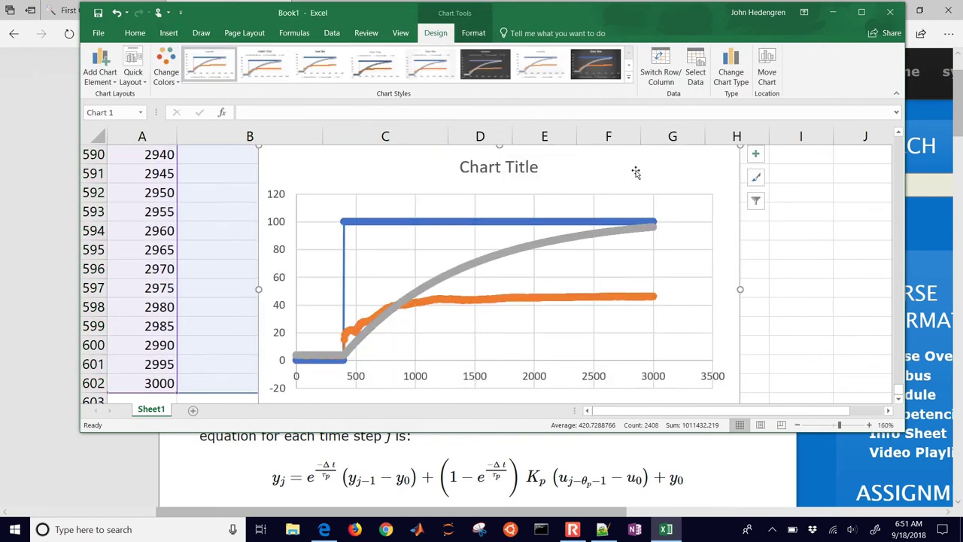
Move the scatter chart up to cell E4, beside the first data rows and below the Kp and tauP cells.
key(Delete)
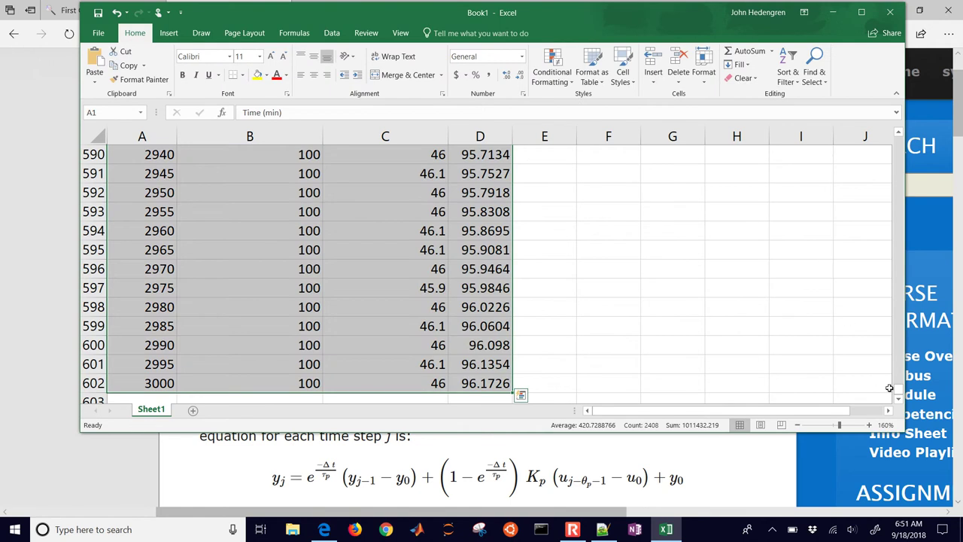
drag(899, 391, 899, 140)
click(557, 215)
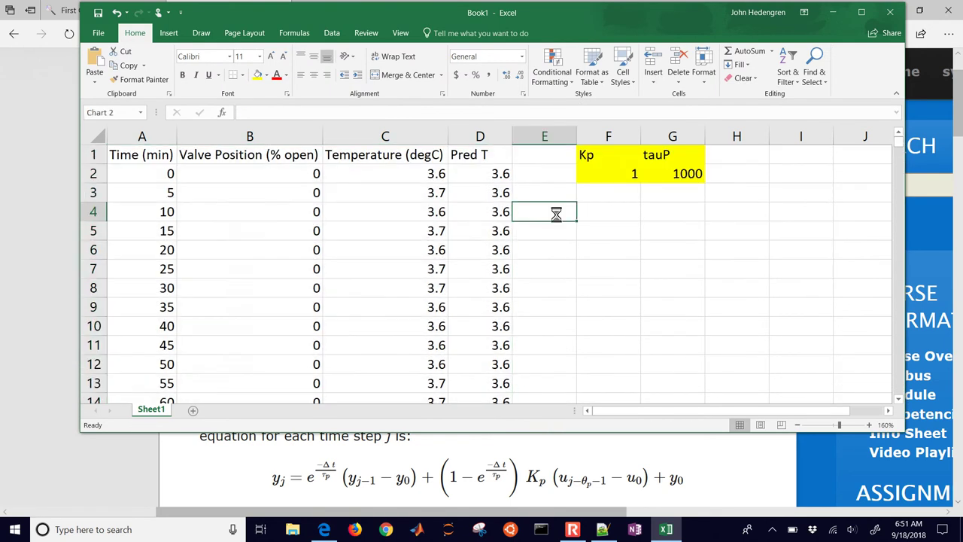
key(ctrl+z)
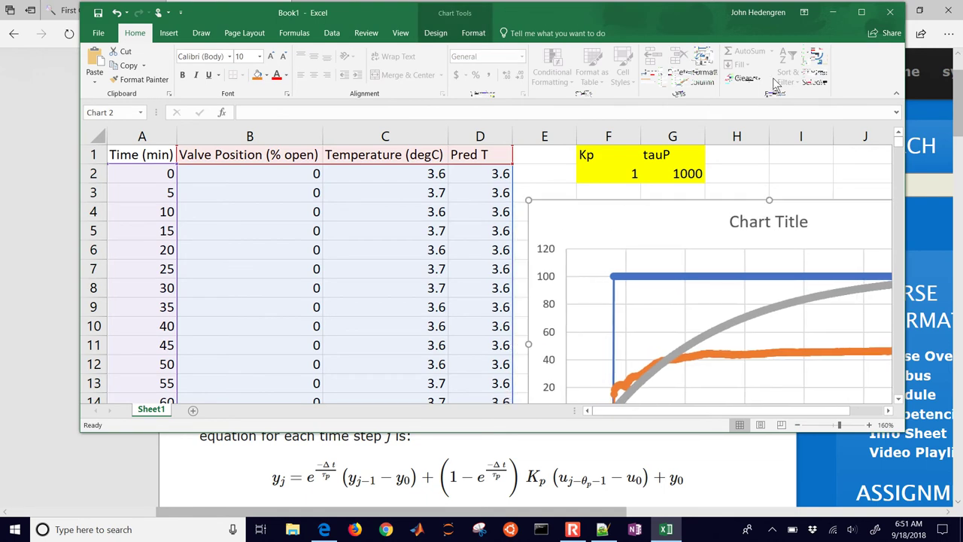
Maximize the workbook window, delete the chart's title and select the Kp value cell F2.
click(861, 12)
click(702, 217)
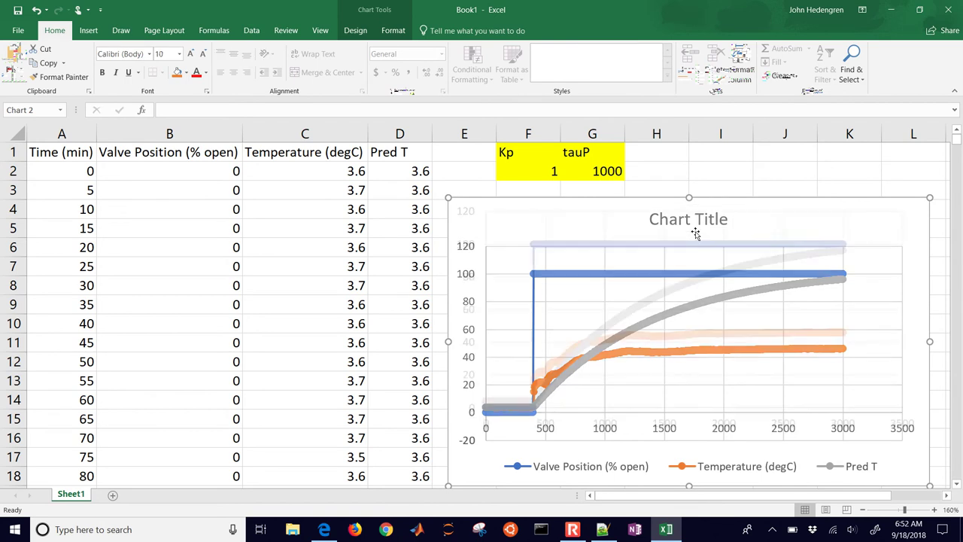
key(Delete)
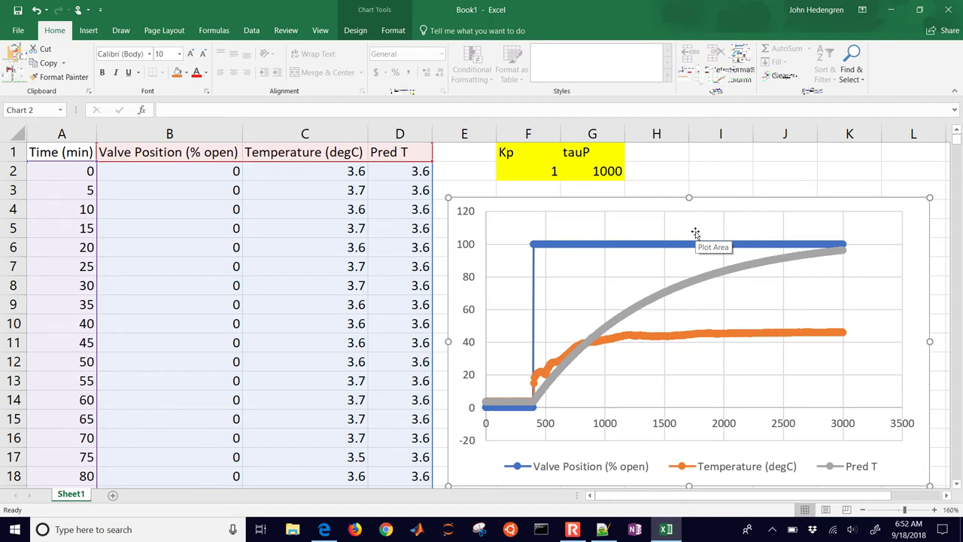
click(544, 173)
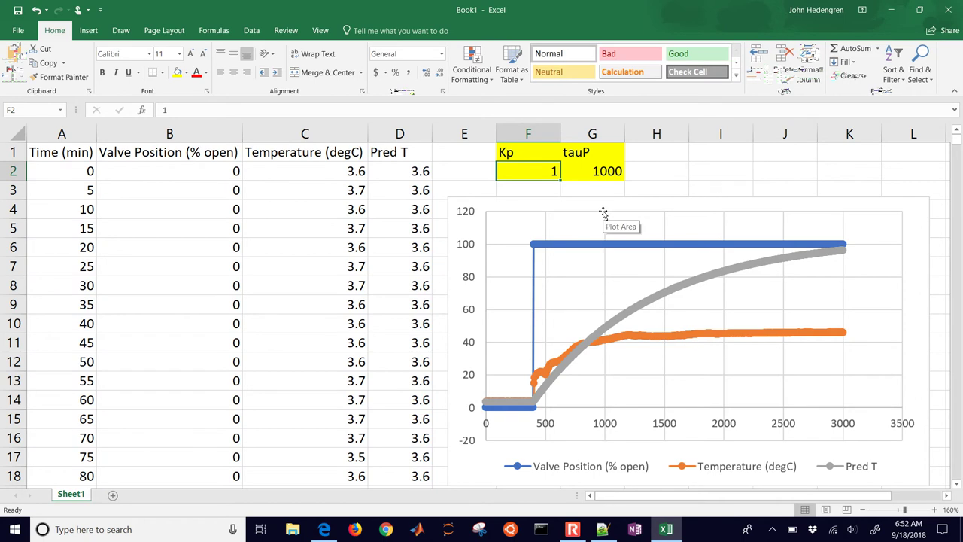
Try a Kp of 0.5 and a tauP of 500 in the parameter cells F2 and G2.
text(0.5)
key(Return)
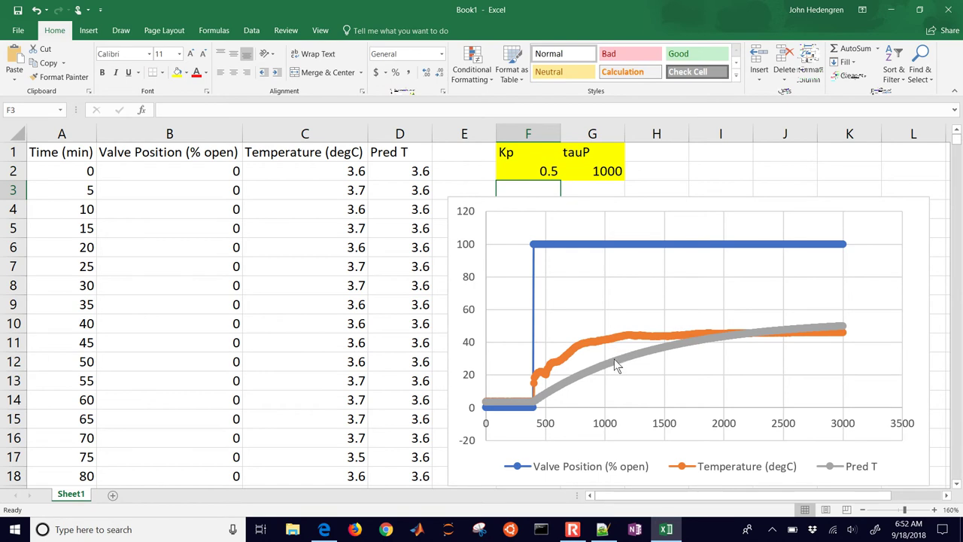
click(547, 173)
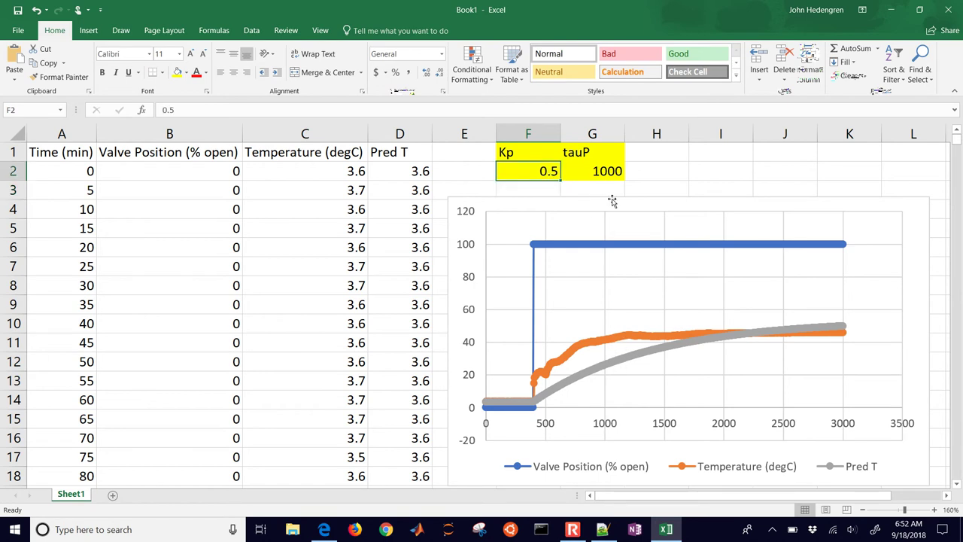
key(Right)
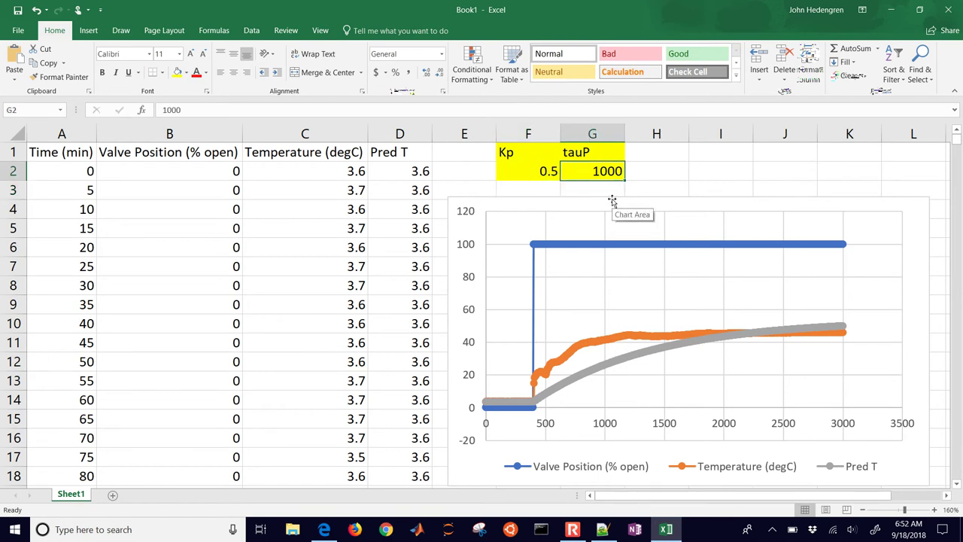
text(500)
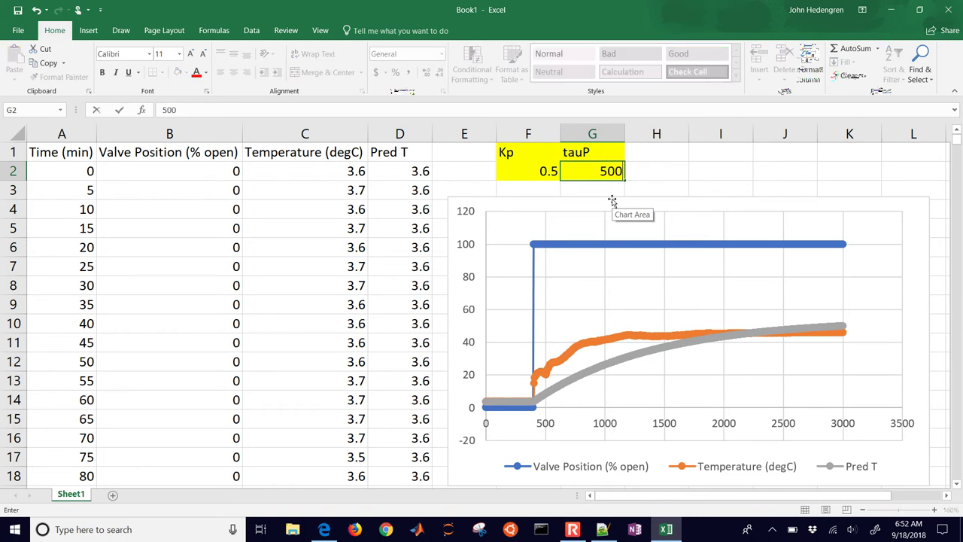
key(Return)
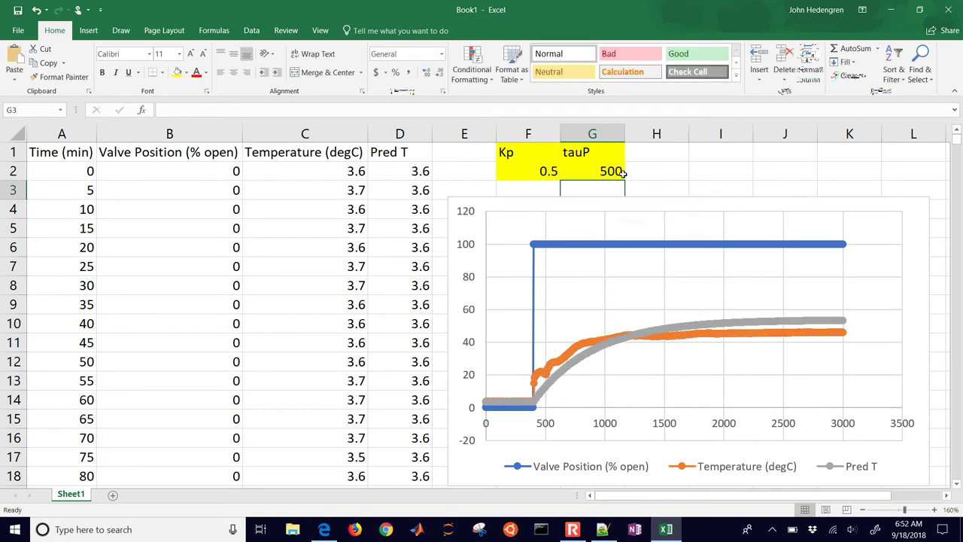
click(621, 173)
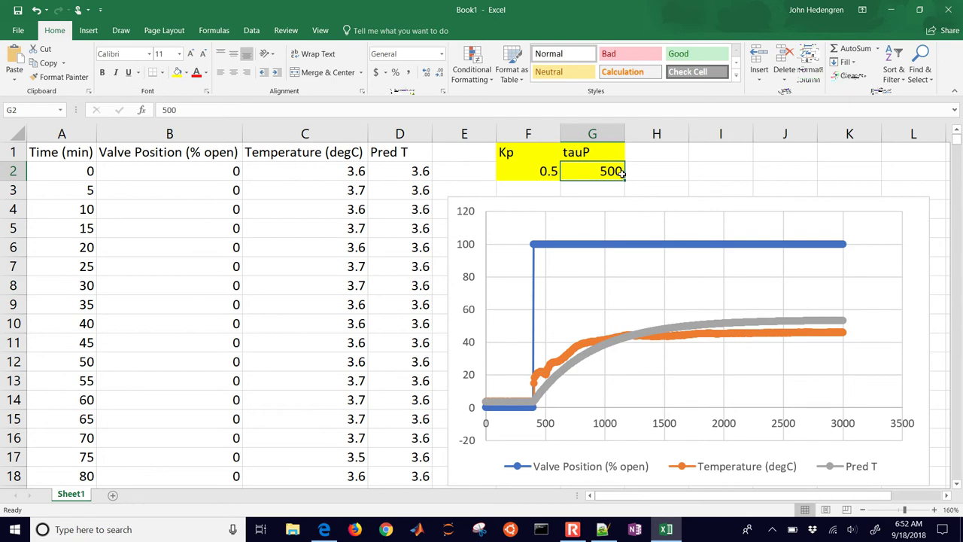
Try a Kp of 2 and a tauP of 2000 in the parameter cells.
click(548, 173)
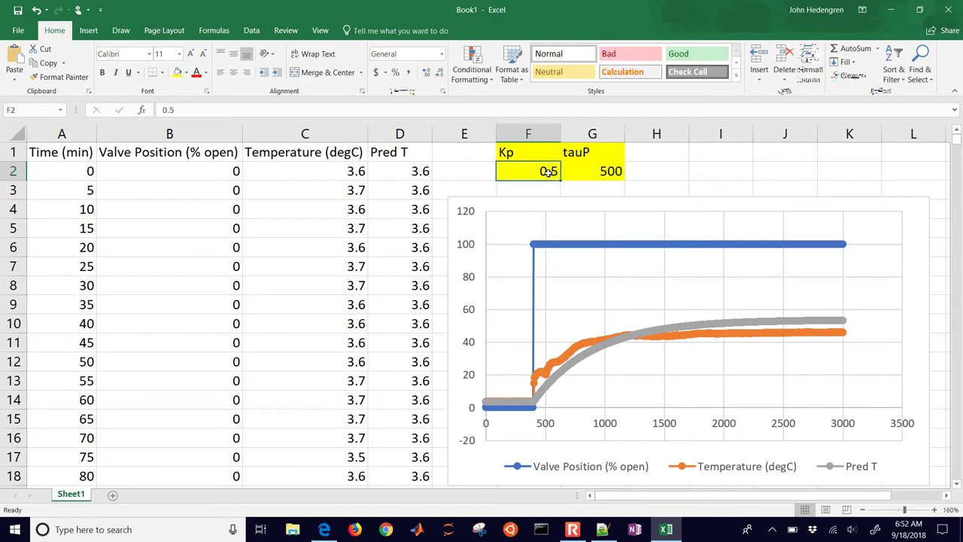
text(2)
click(584, 192)
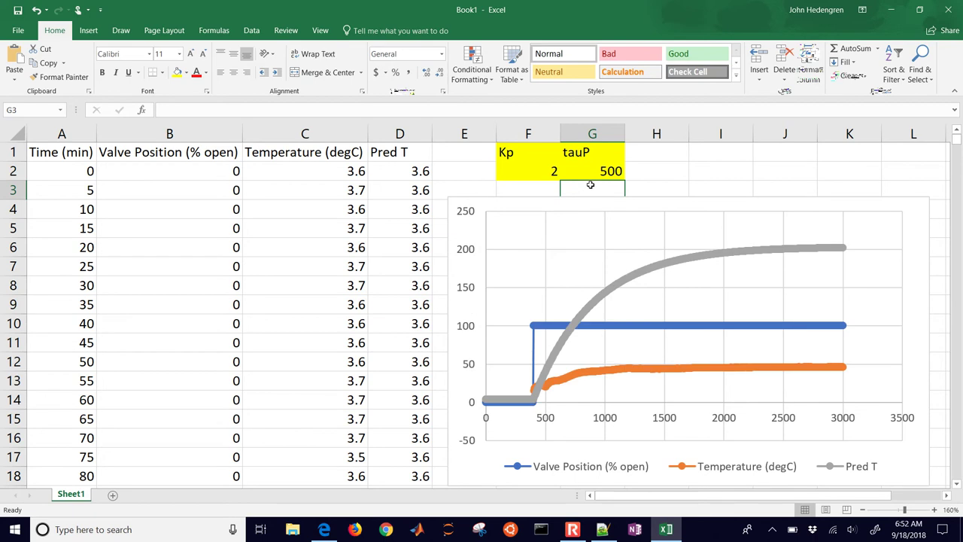
click(598, 172)
text(100)
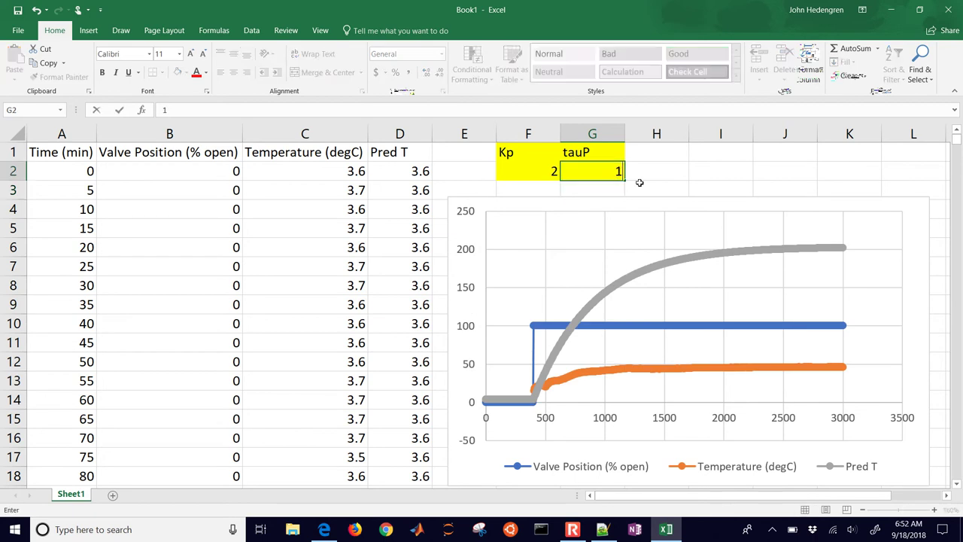
key(BackSpace)
key(BackSpace)
key(BackSpace)
text(2000)
key(Return)
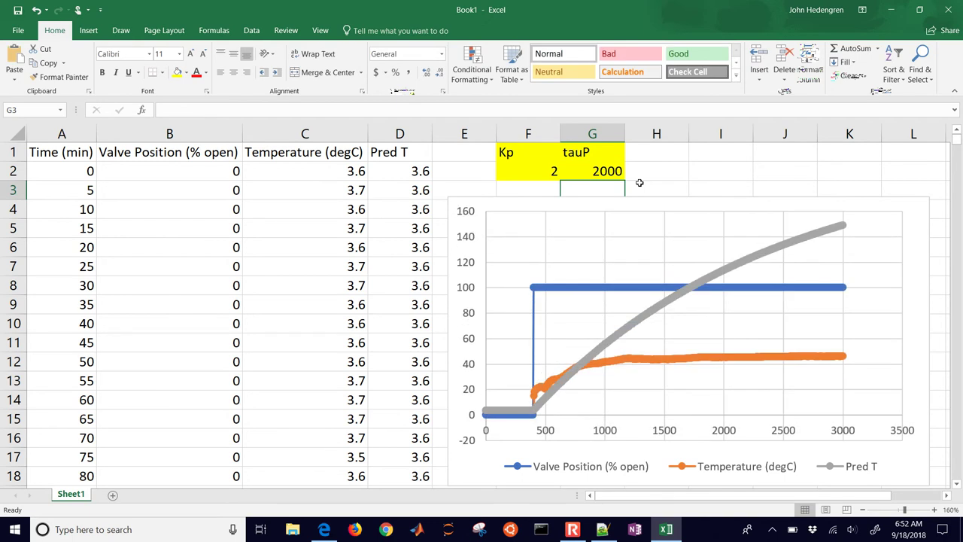
Shift the chart sideways to free column E and enter the column heading Error^2 in cell E1.
drag(637, 199, 694, 200)
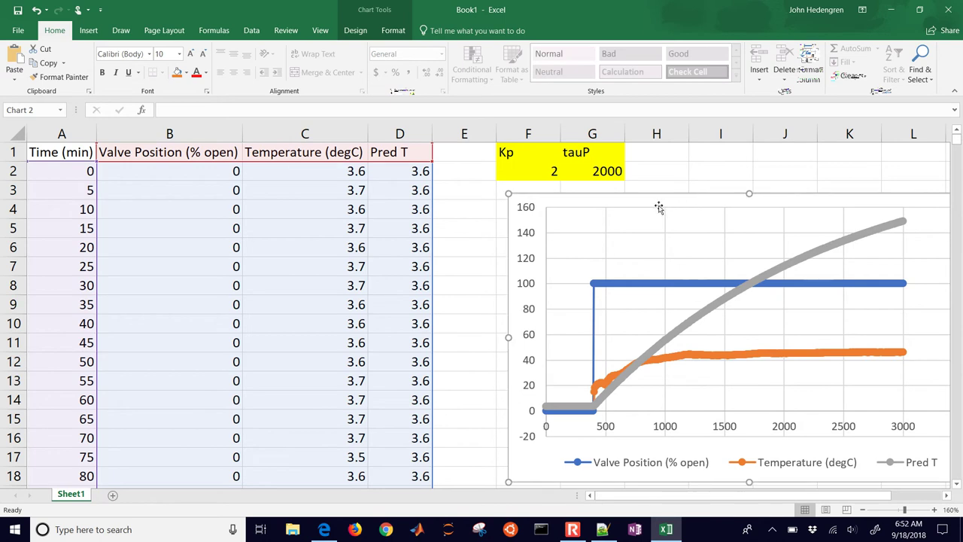
click(472, 155)
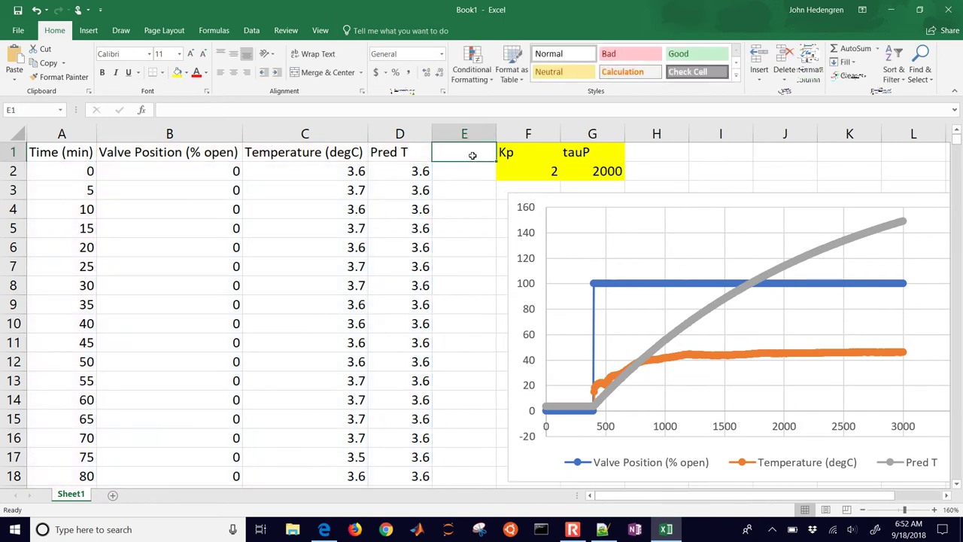
text(Error^2)
key(Return)
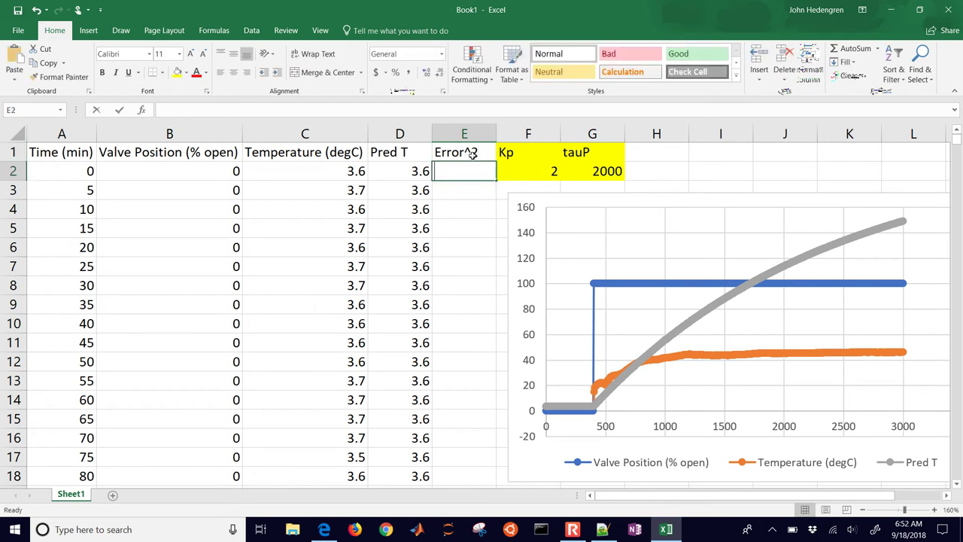
Enter the squared-error formula =(D2-C2)^2 in E2 and fill it down the whole Error^2 column.
text(=()
key(Left)
text(-)
key(Left)
key(Left)
text())
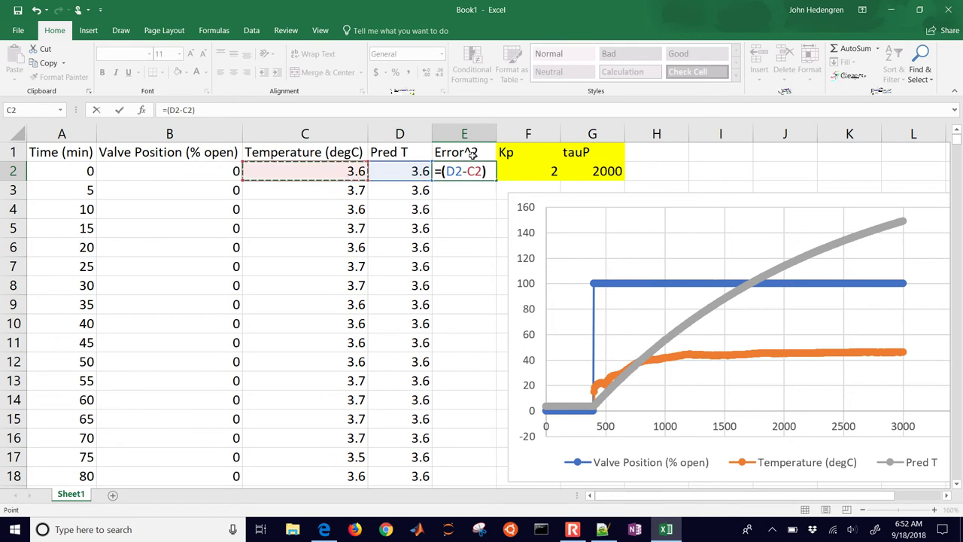
text(^2)
key(Return)
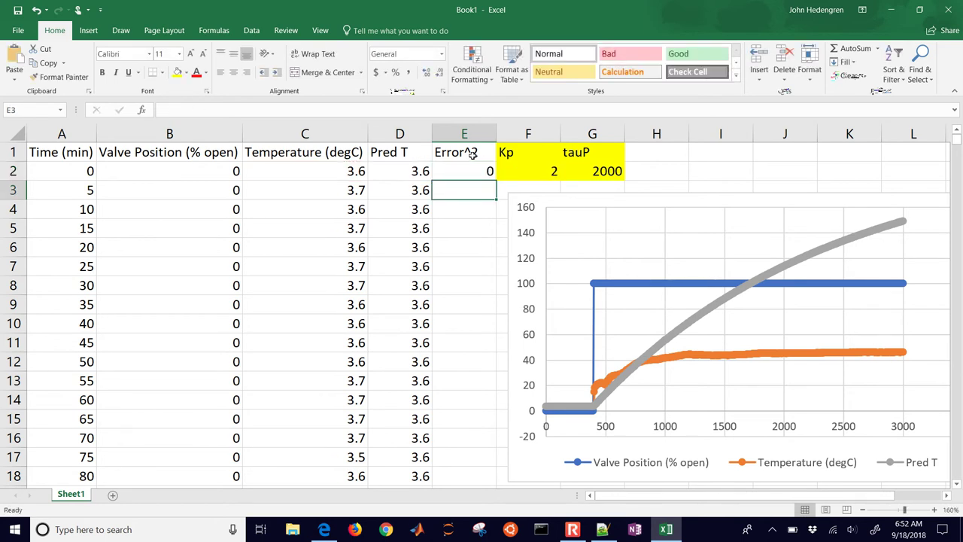
click(467, 172)
double_click(496, 180)
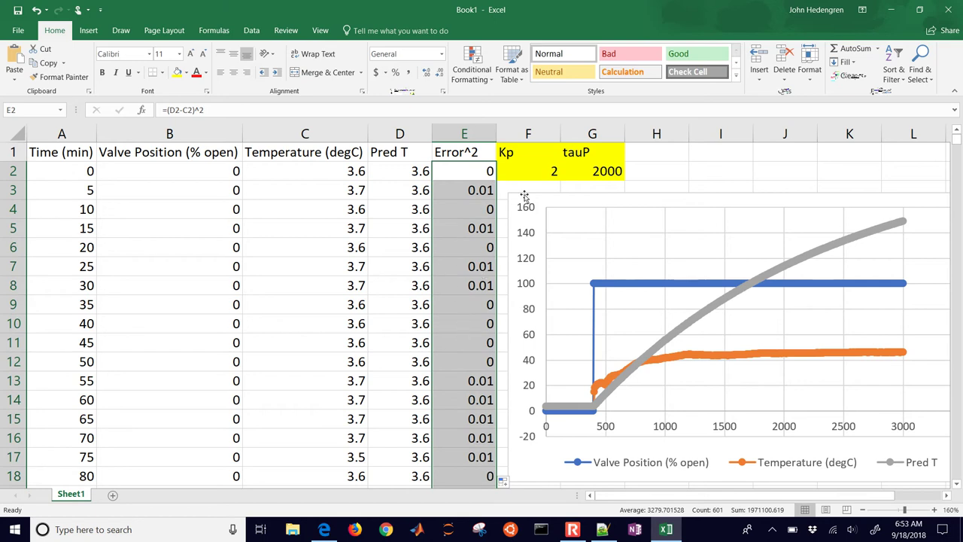
Enter the heading SSE in H1 and total the squared errors in H2 with =SUM(E2:E602).
click(656, 154)
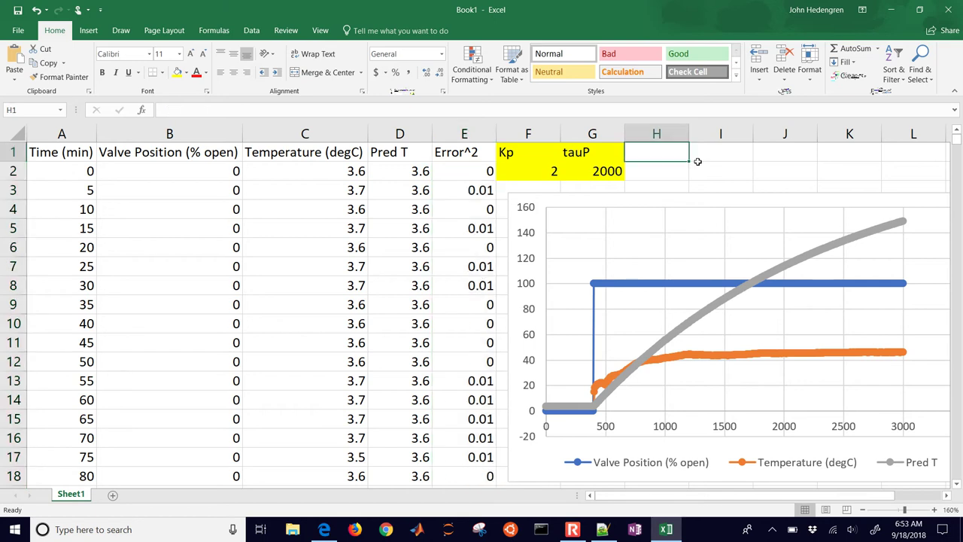
text(SSE)
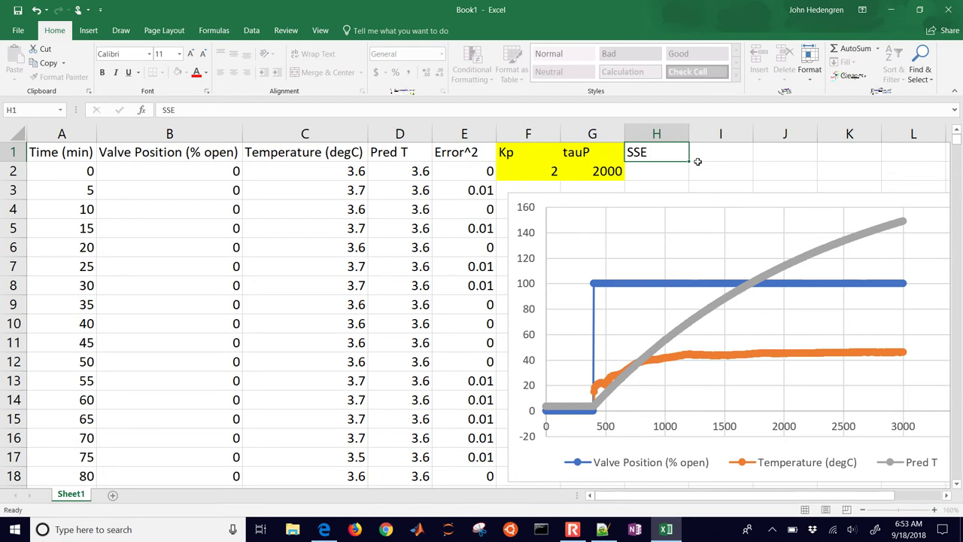
key(Return)
text(=sum()
key(Left)
key(Left)
key(Left)
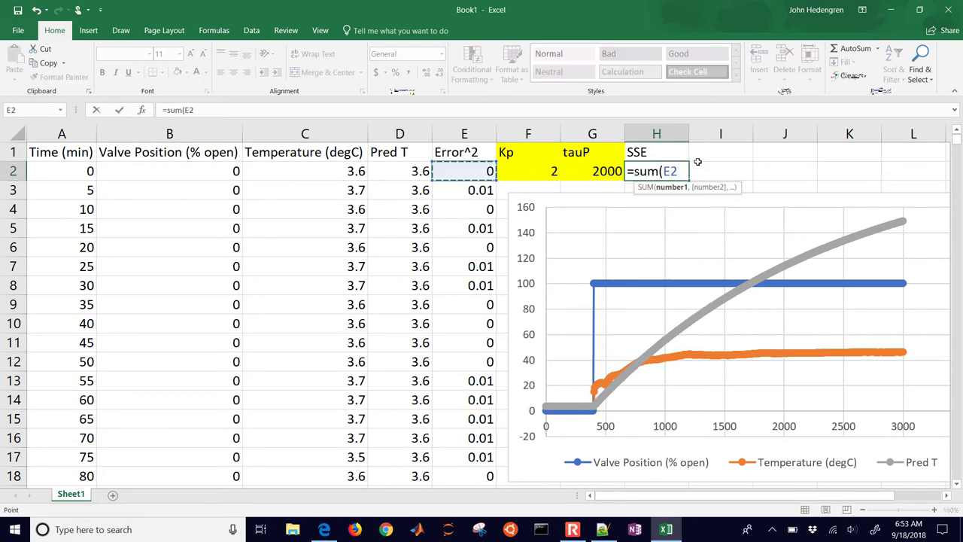
key(ctrl+shift+Down)
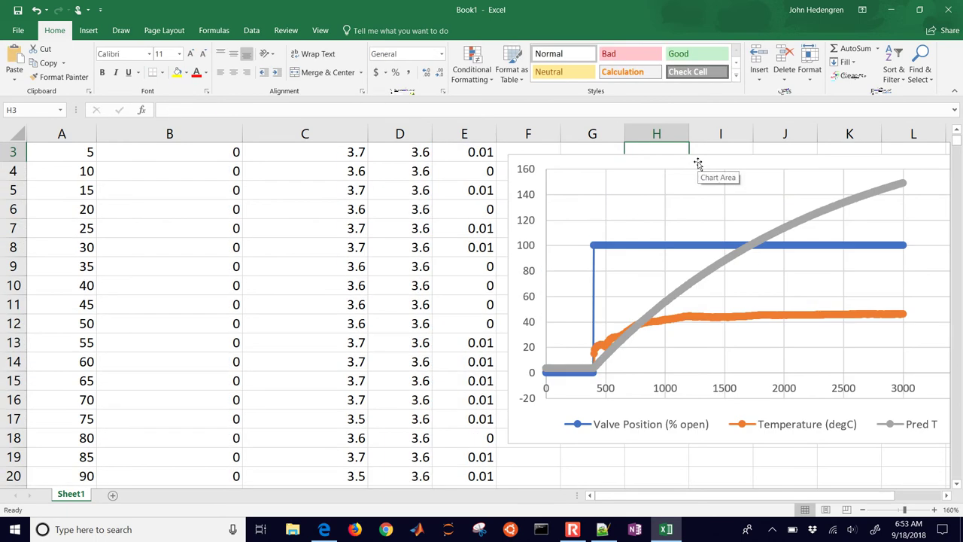
scroll(674, 220, up, 1)
click(662, 171)
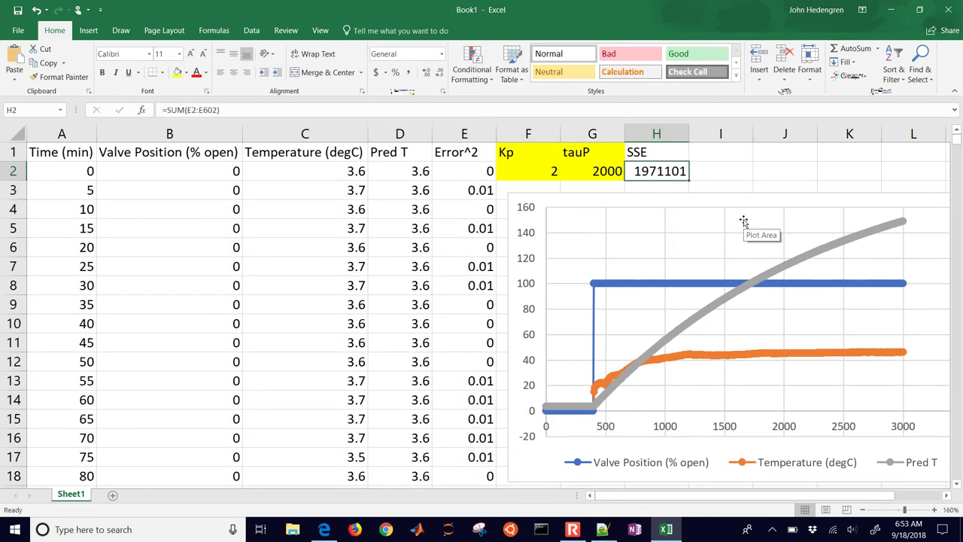
Give the SSE heading and its value in H1:H2 an orange fill.
click(668, 151)
drag(667, 152, 665, 171)
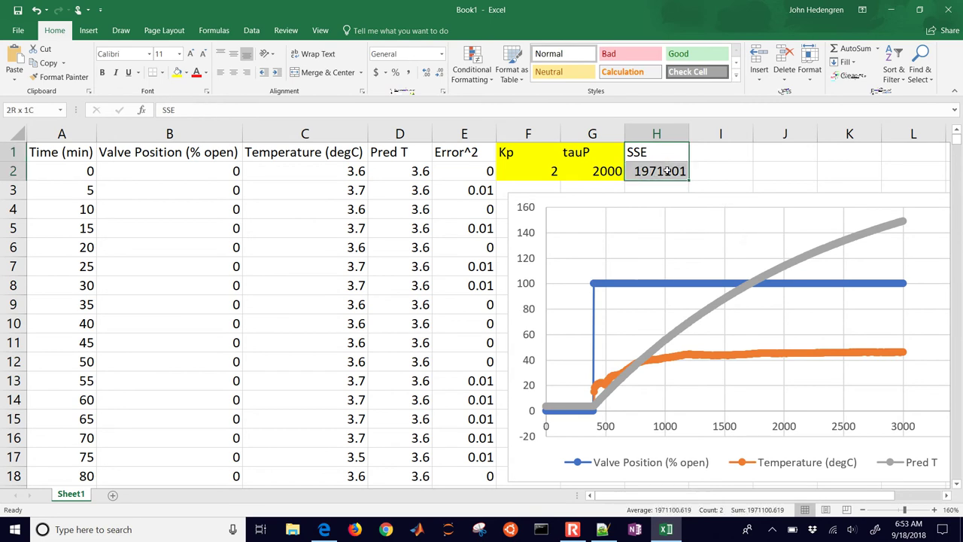
click(186, 73)
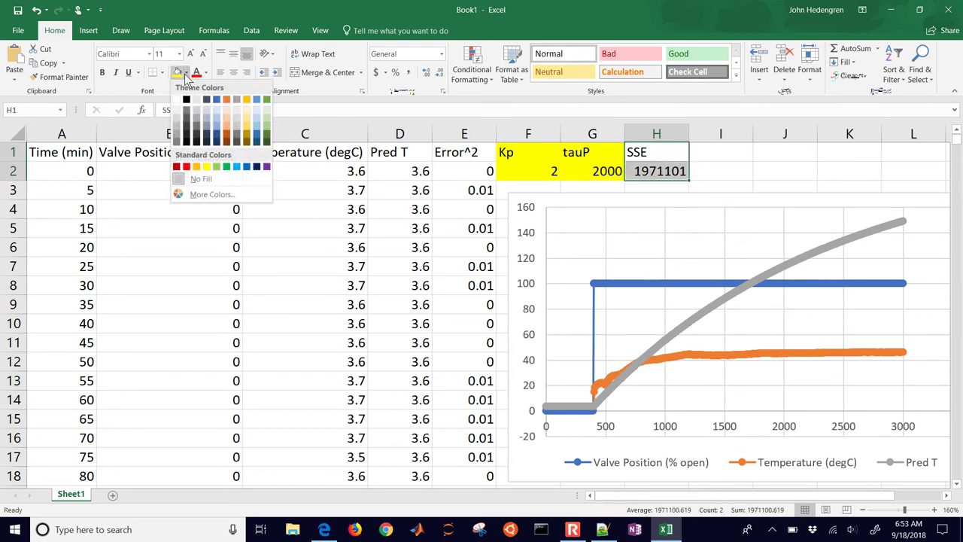
click(197, 166)
click(655, 173)
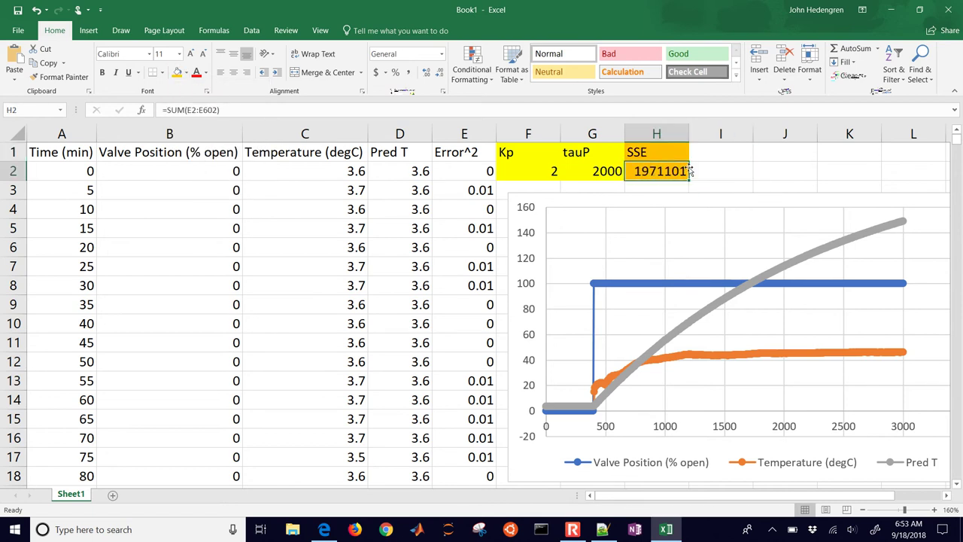
Set tauP to 1000 in G2 and Kp to 1 in F2.
drag(546, 171, 587, 173)
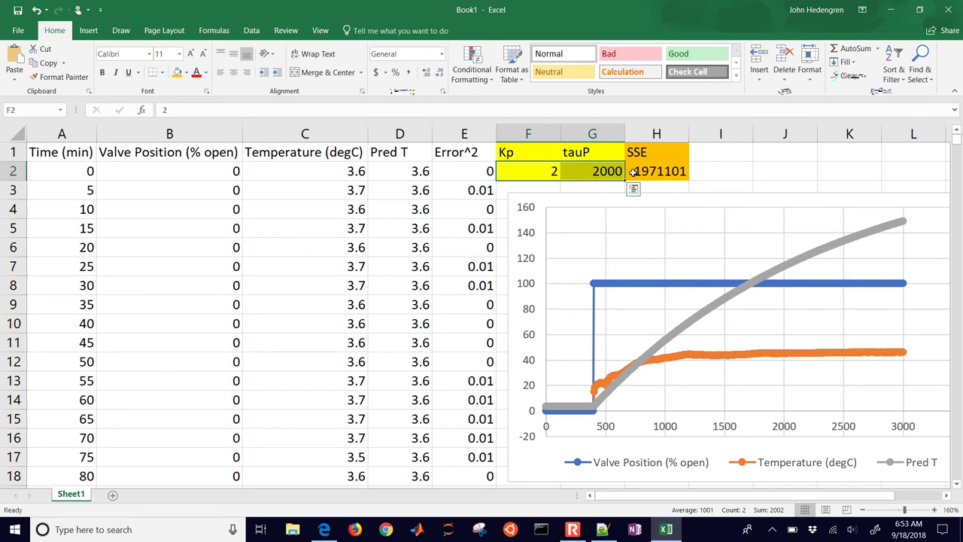
click(633, 178)
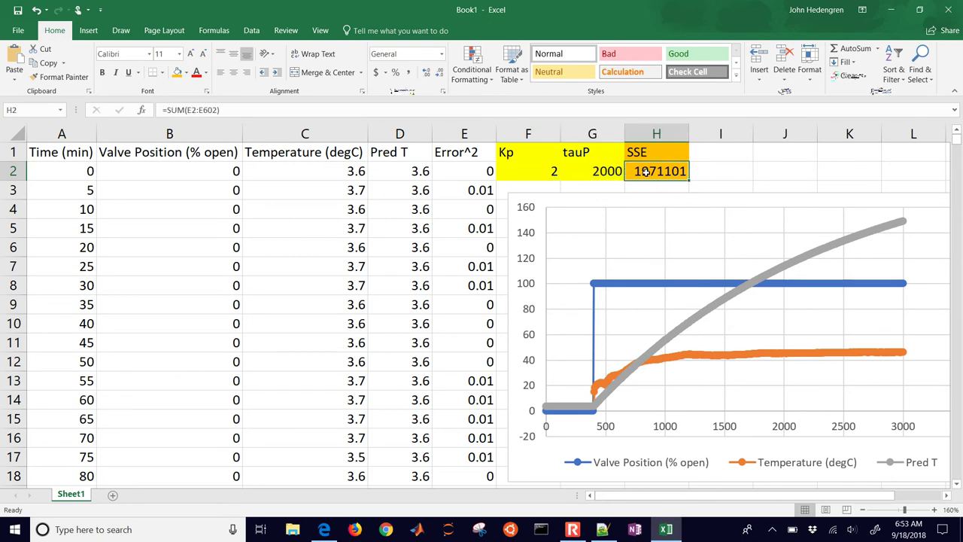
click(601, 174)
text(1000)
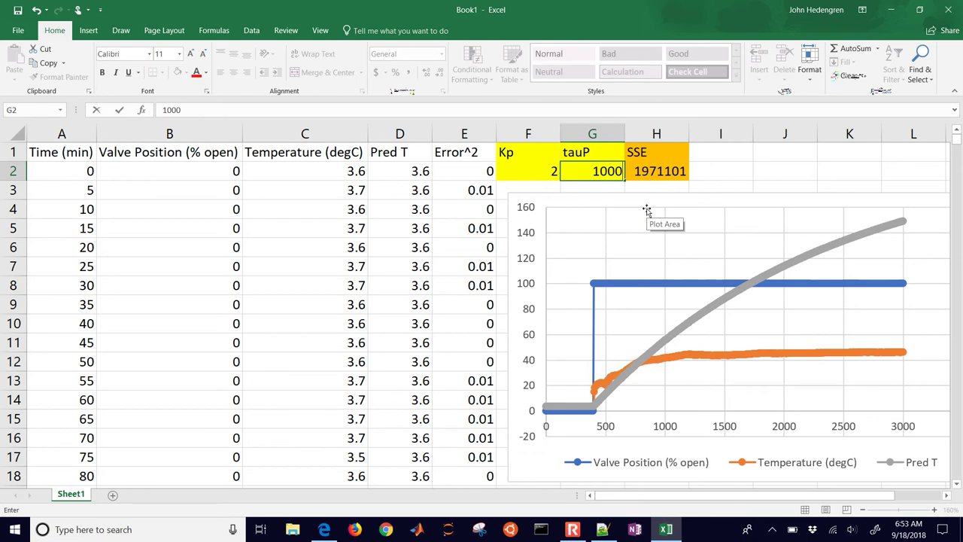
key(Return)
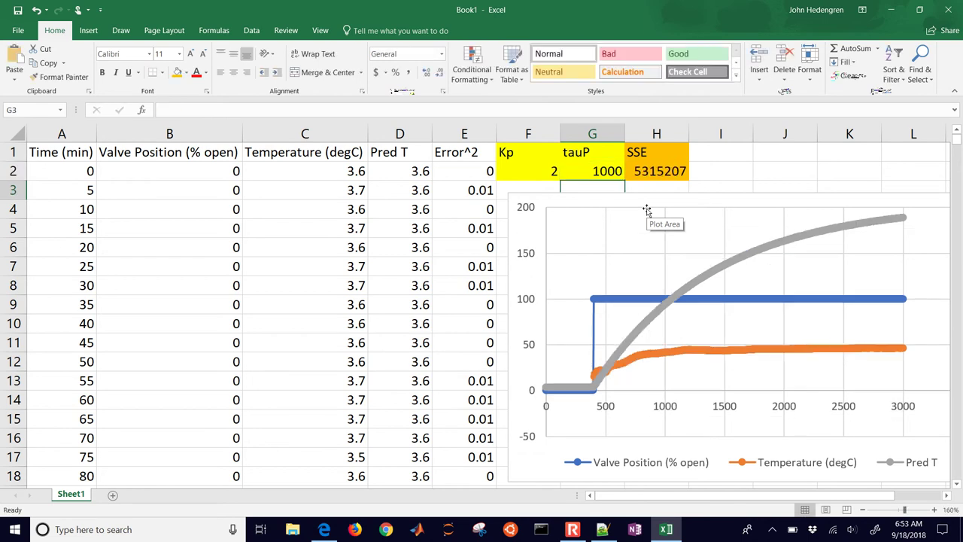
click(553, 172)
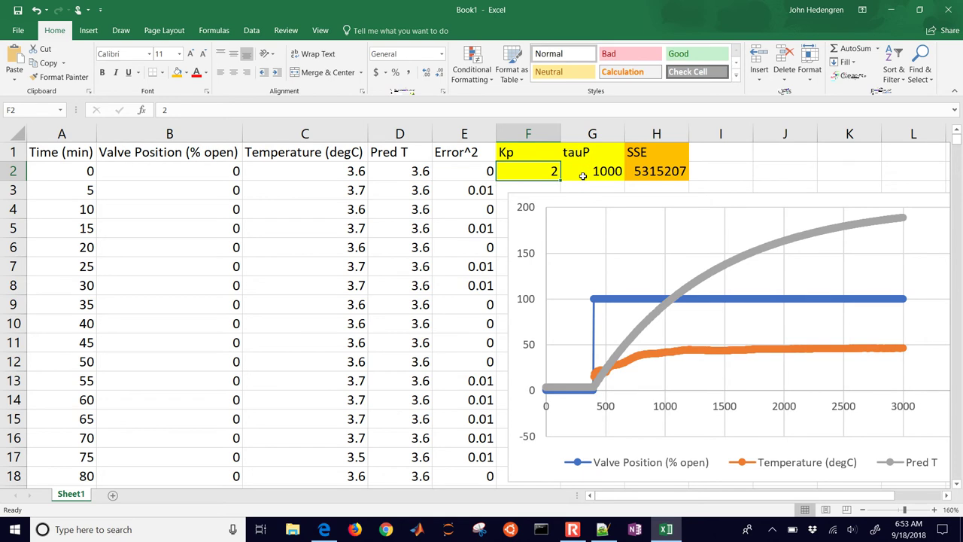
text(1)
key(Return)
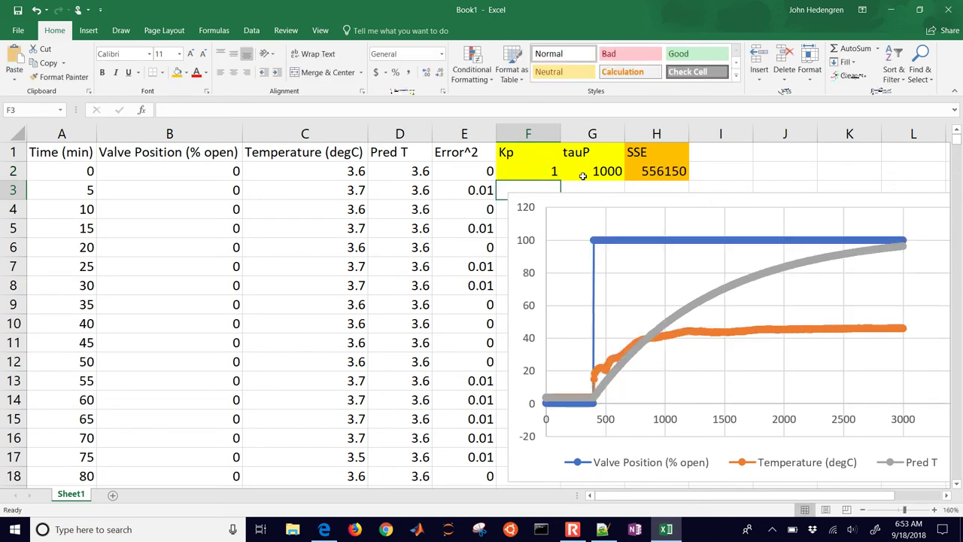
click(597, 186)
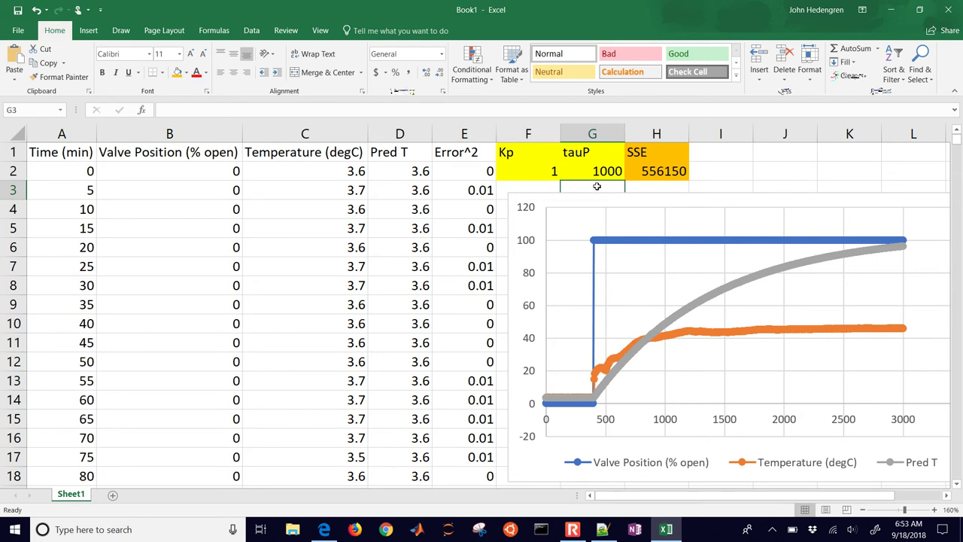
click(252, 31)
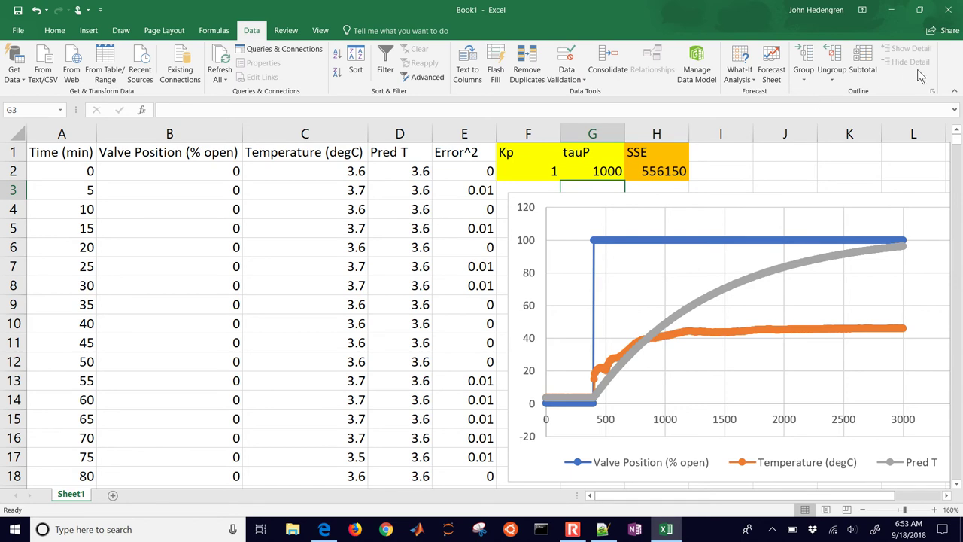
click(18, 31)
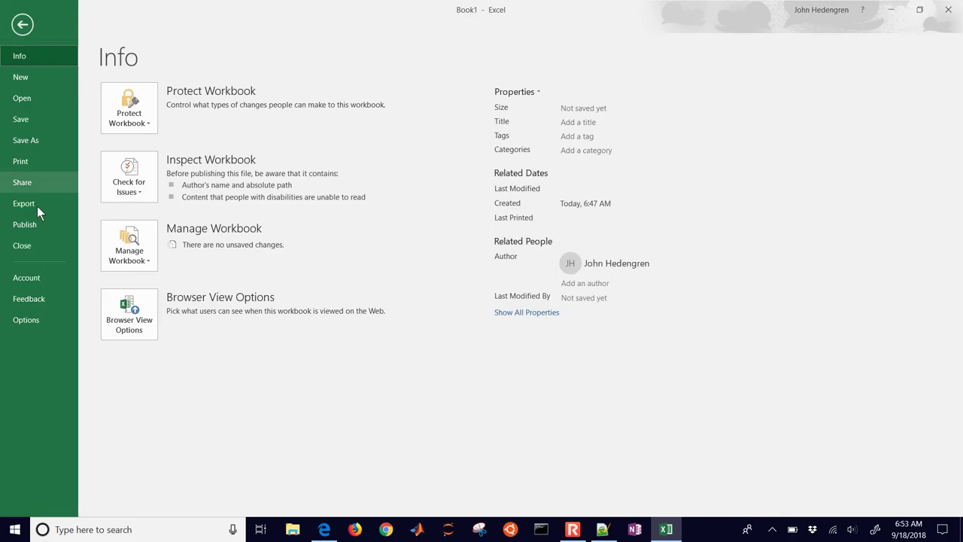
click(32, 316)
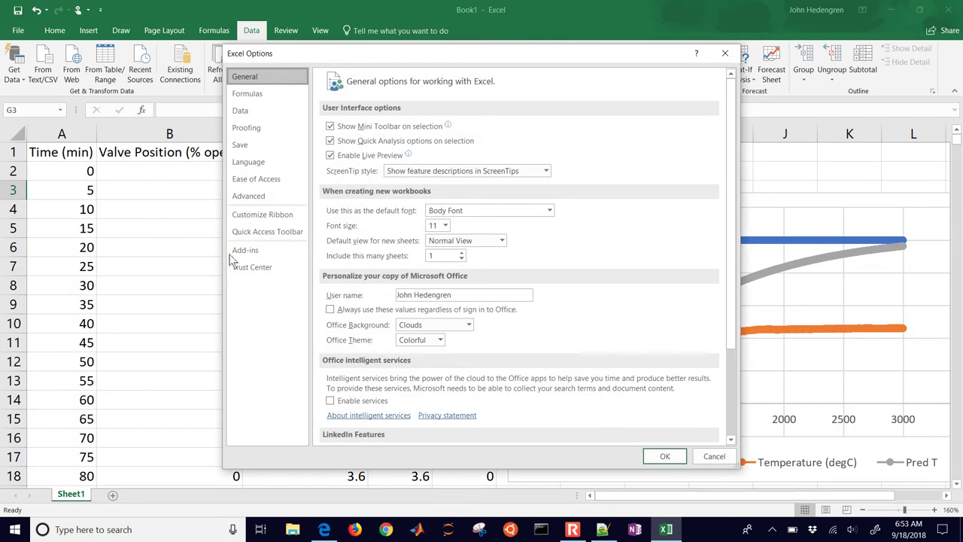
click(241, 250)
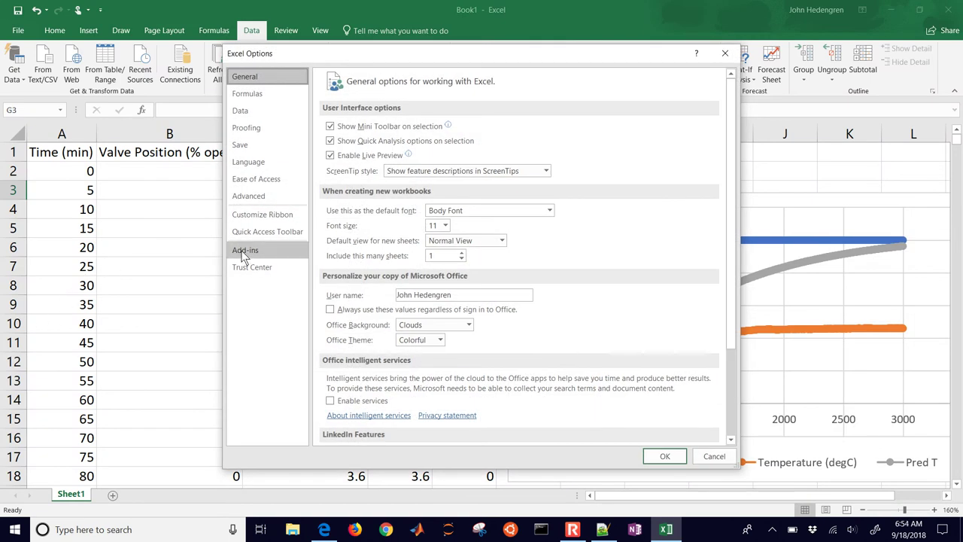
click(665, 457)
click(734, 331)
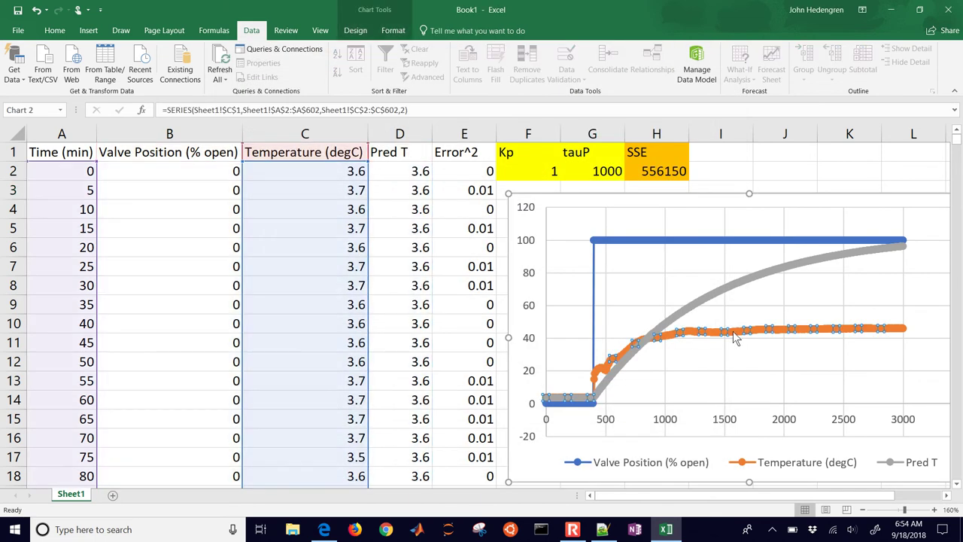
click(721, 359)
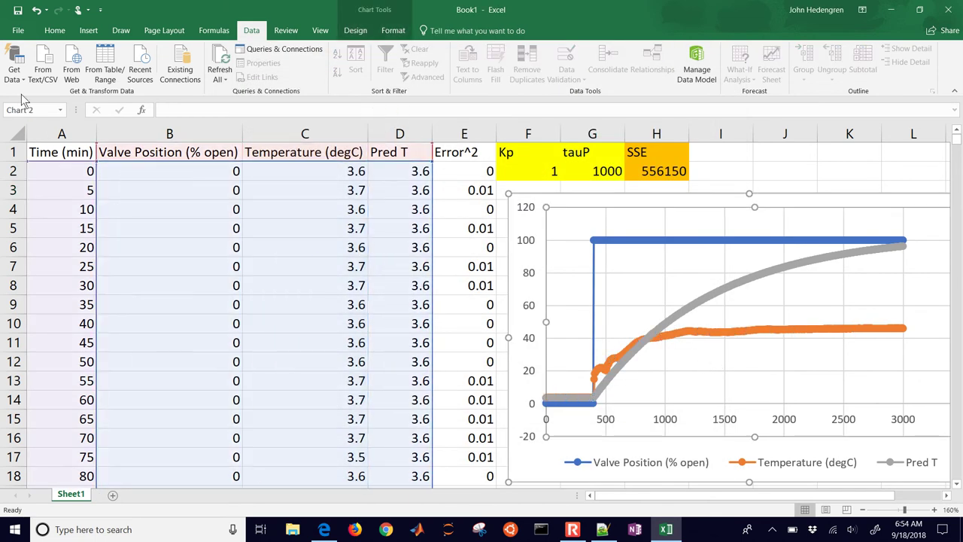
Enable the Solver Add-in through the Excel add-ins options.
click(19, 35)
click(33, 319)
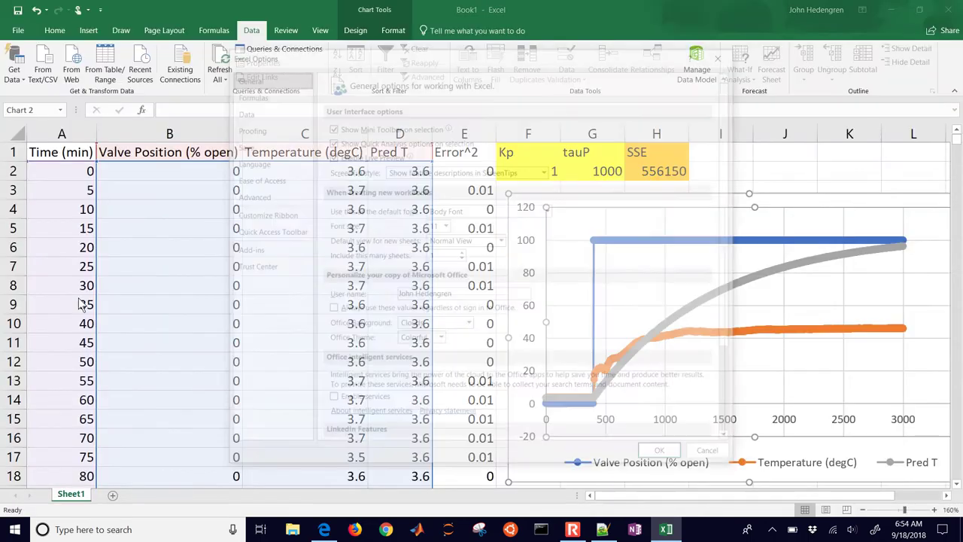
click(244, 249)
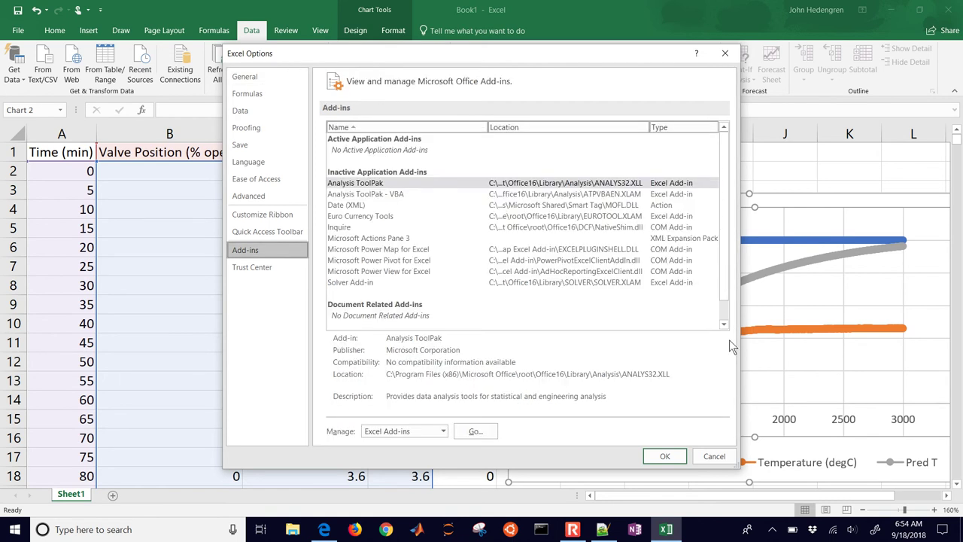
click(363, 283)
click(472, 434)
click(389, 190)
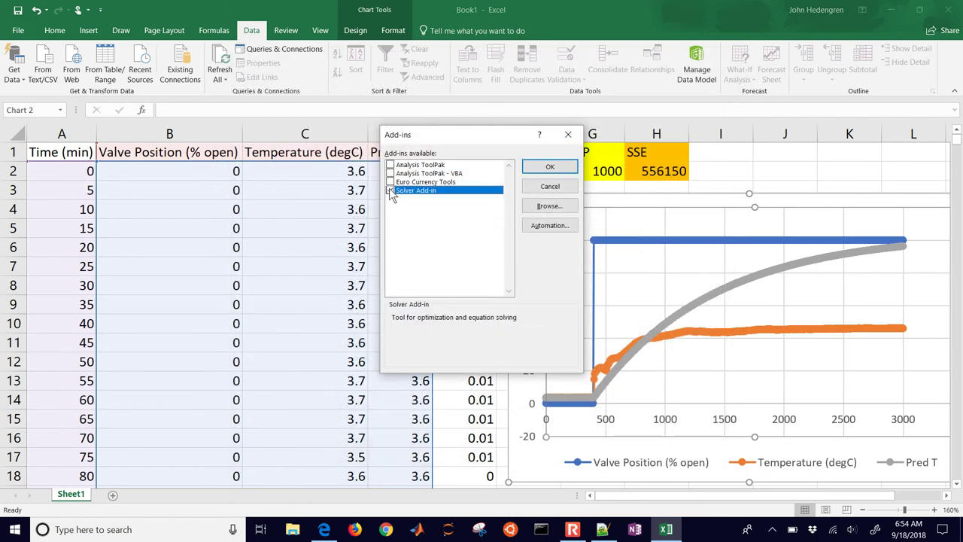
click(540, 167)
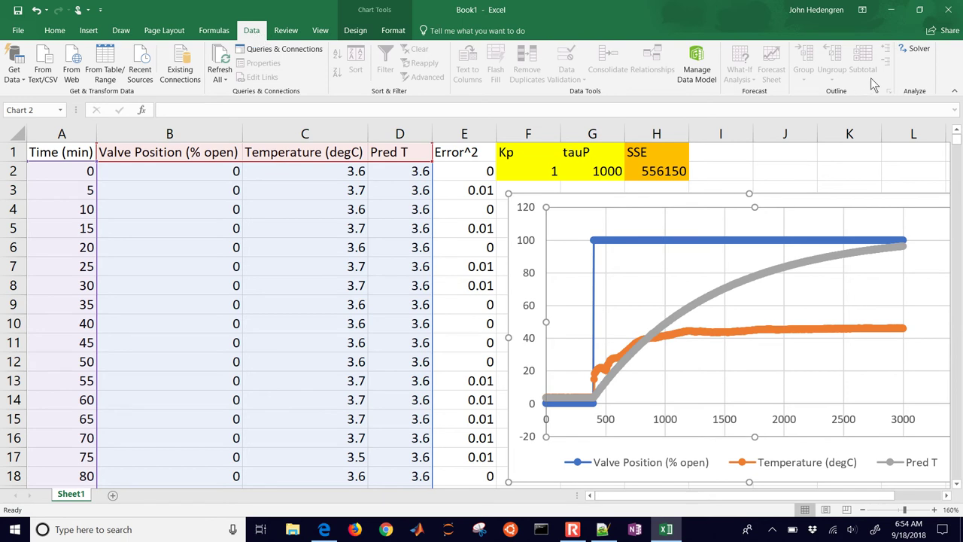
Start Solver and set its objective to minimize the SSE cell H2.
click(911, 50)
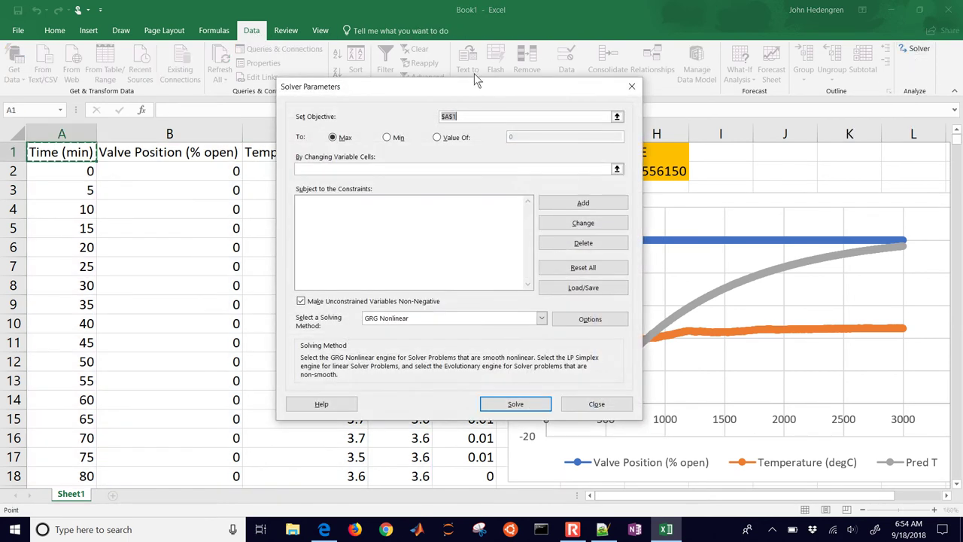
drag(473, 81, 271, 113)
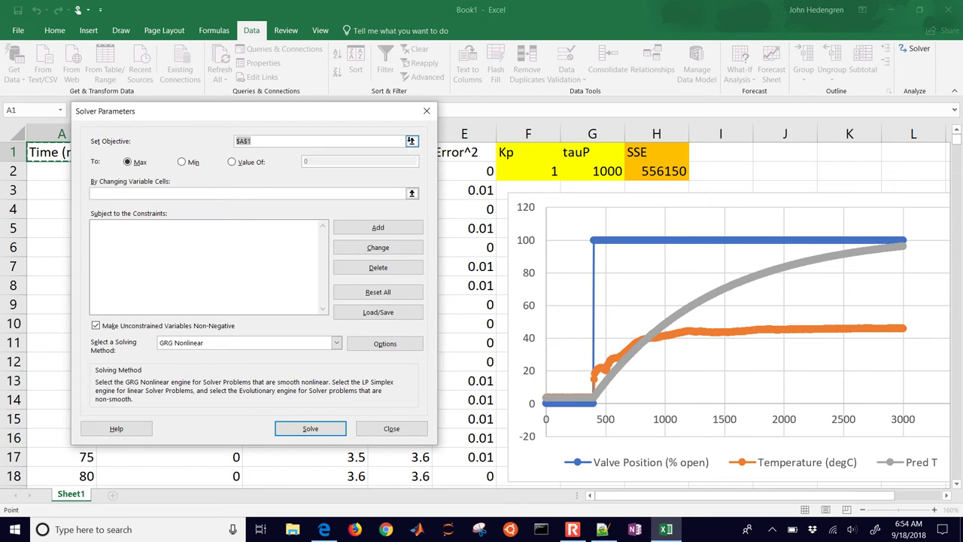
click(412, 142)
click(647, 172)
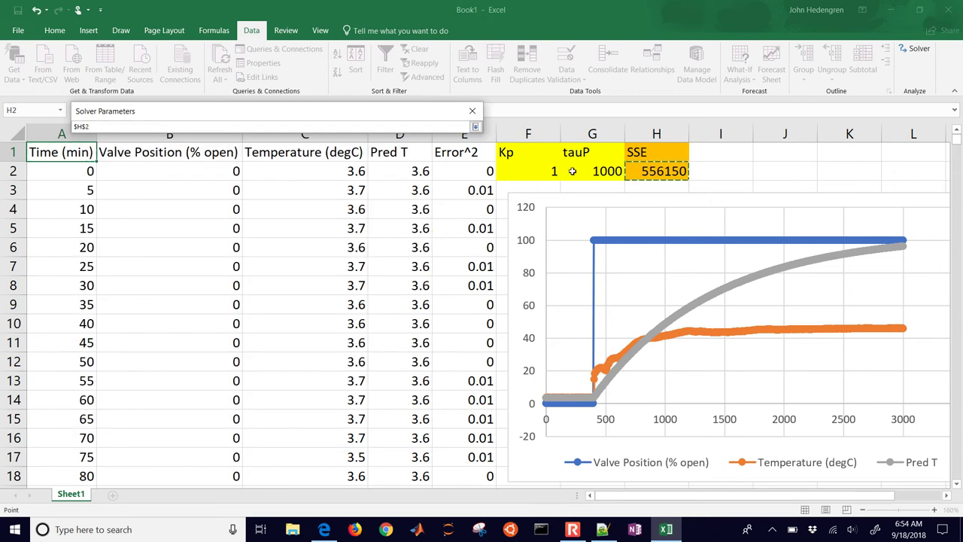
click(475, 126)
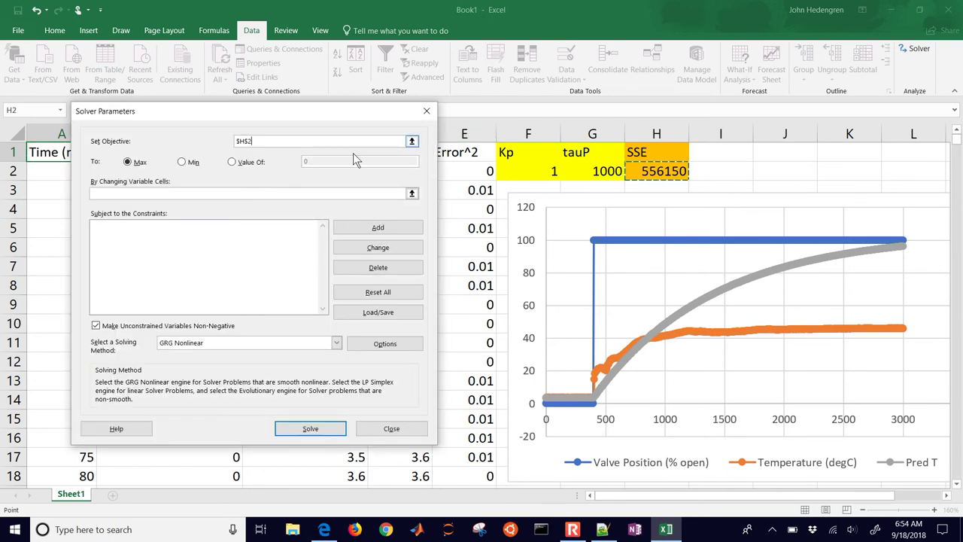
click(181, 163)
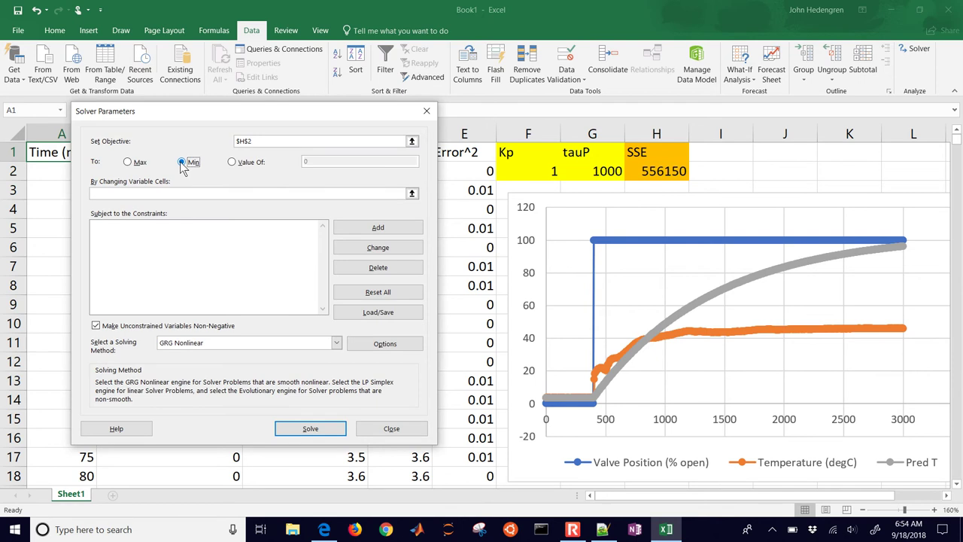
Assign the Kp and tauP cells F2:G2 as Solver's changing variable cells.
click(412, 194)
drag(522, 176, 591, 173)
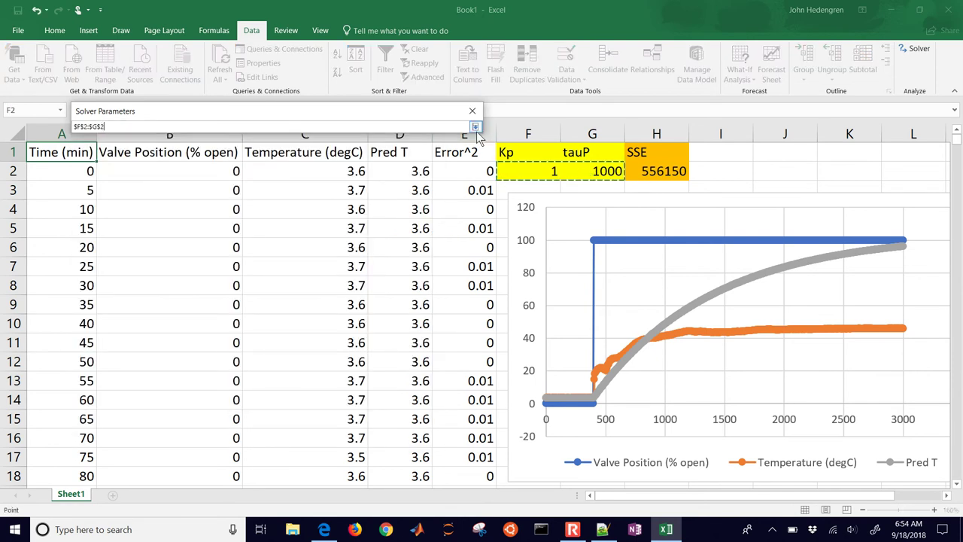
click(474, 126)
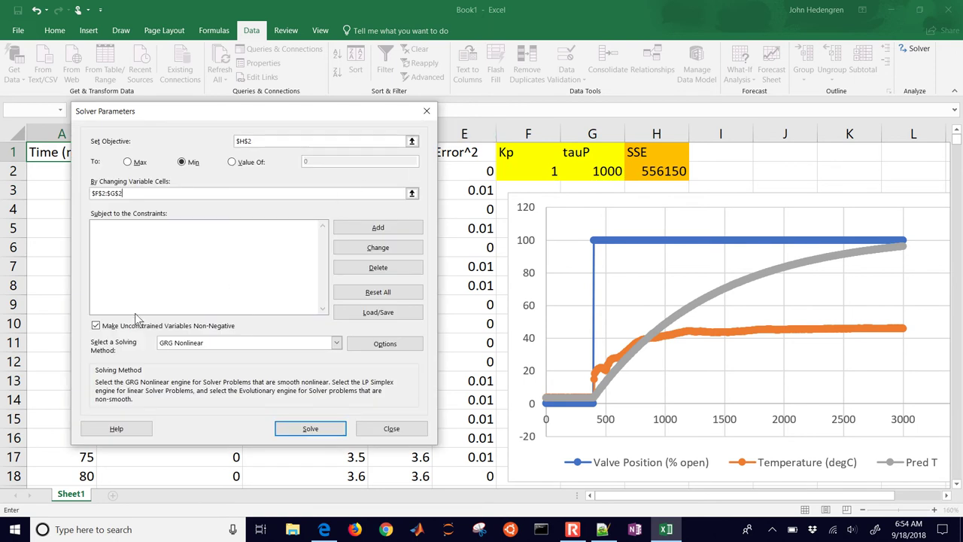
Turn off the non-negative restriction on unconstrained variables, solve with GRG Nonlinear, and keep the Solver solution.
click(96, 327)
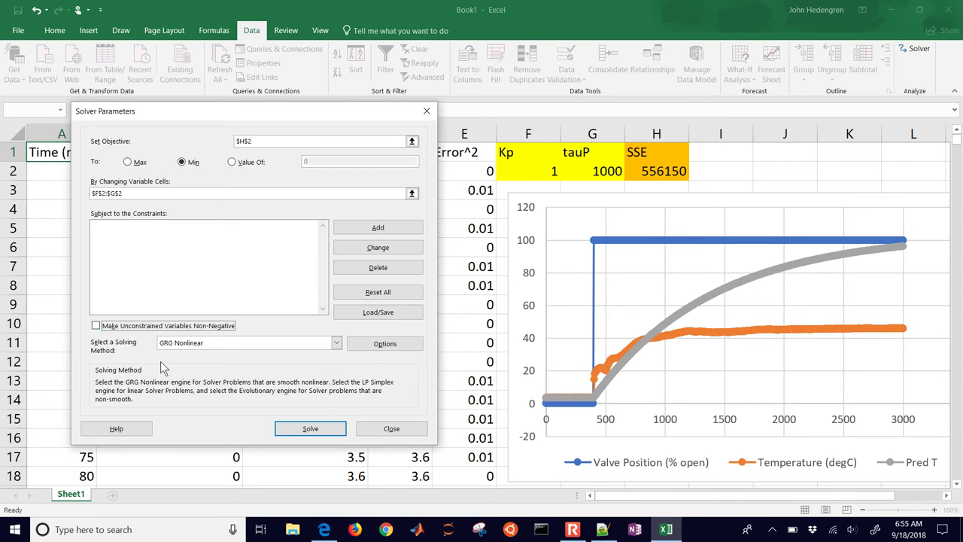
click(298, 426)
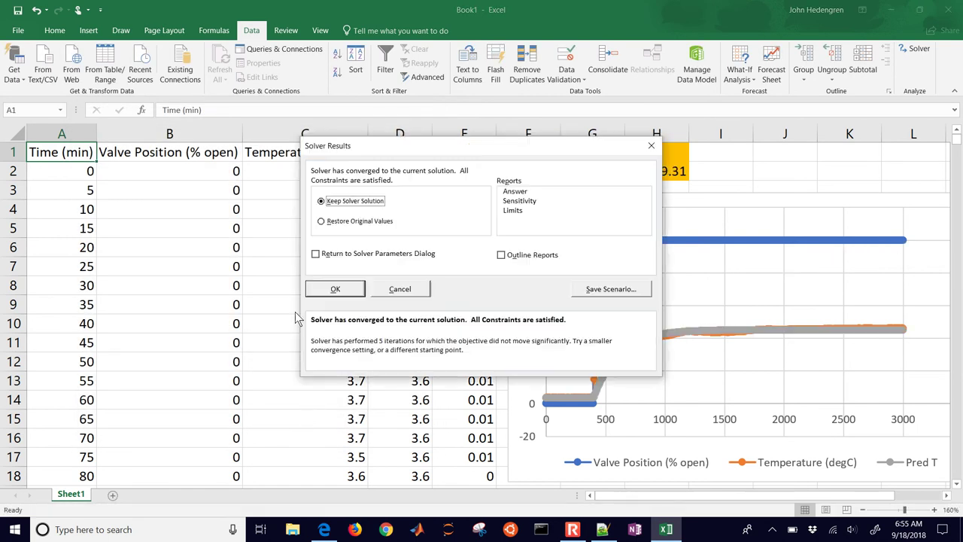
click(322, 288)
Examine the solved Kp, tauP and SSE cells against the chart, and the prediction formula in D4.
drag(513, 172, 602, 172)
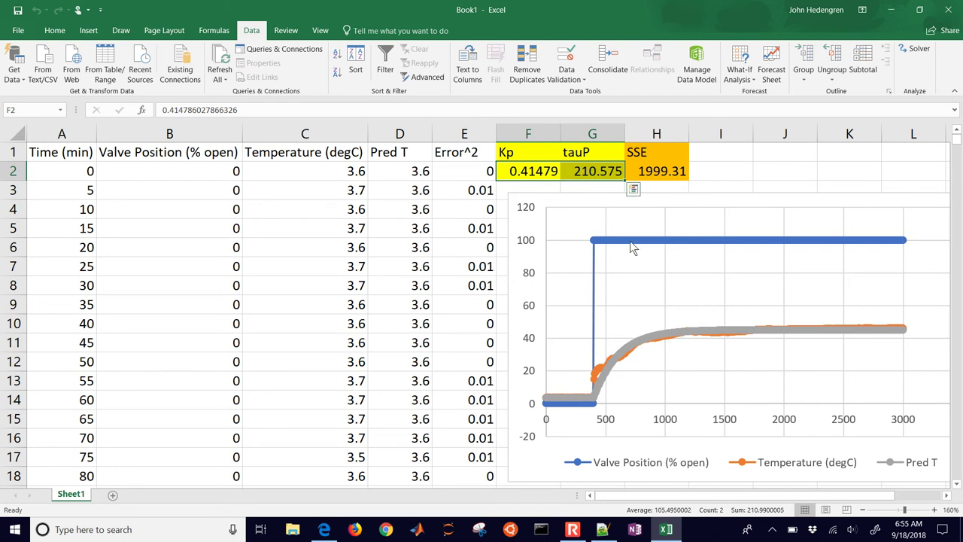
click(651, 176)
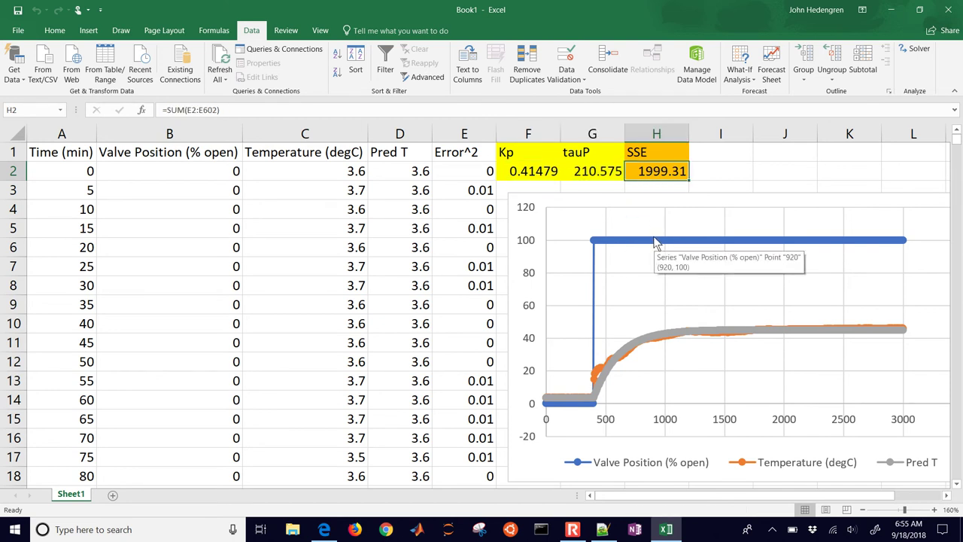
click(708, 186)
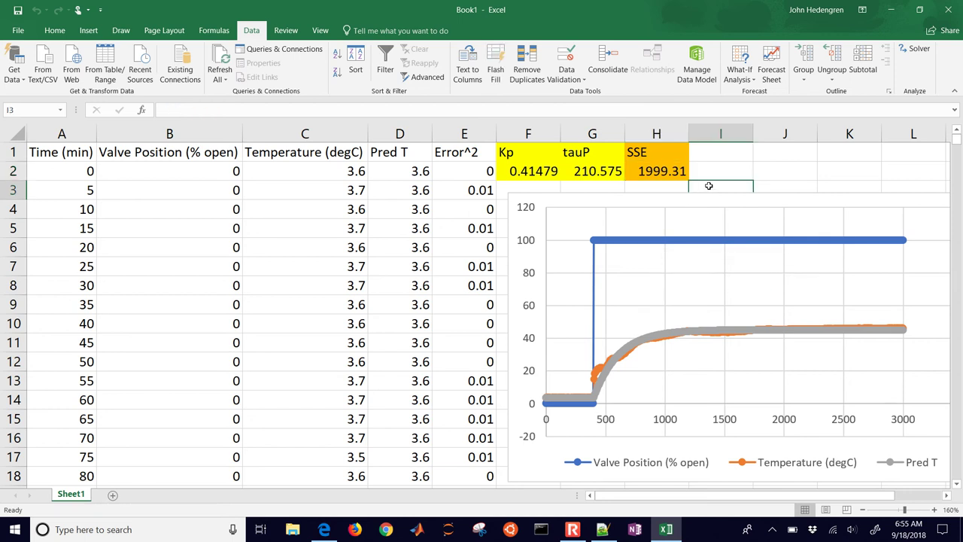
click(582, 171)
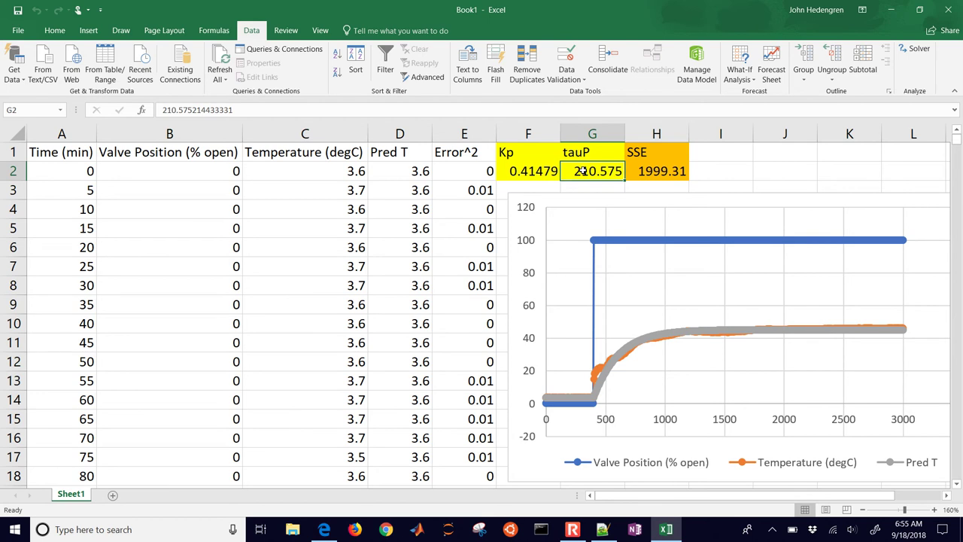
click(534, 174)
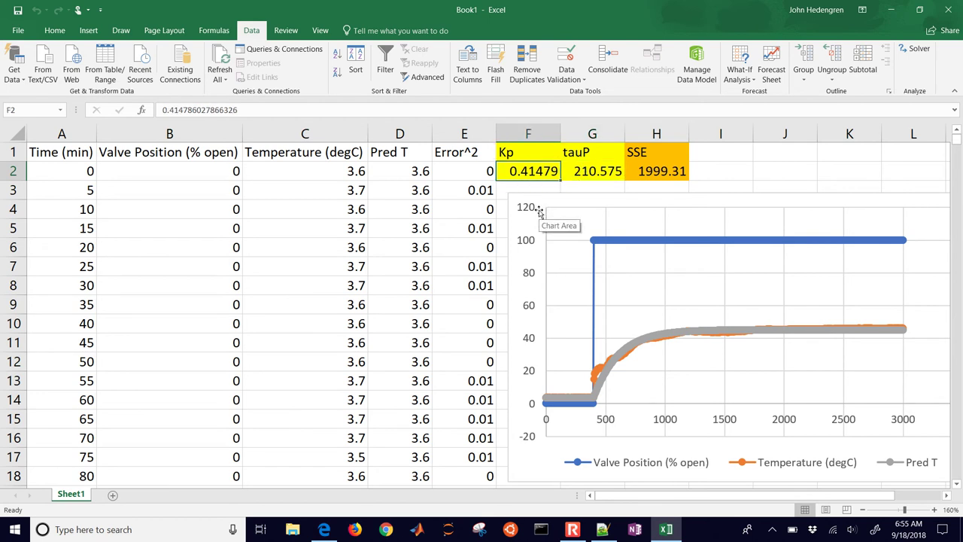
click(469, 286)
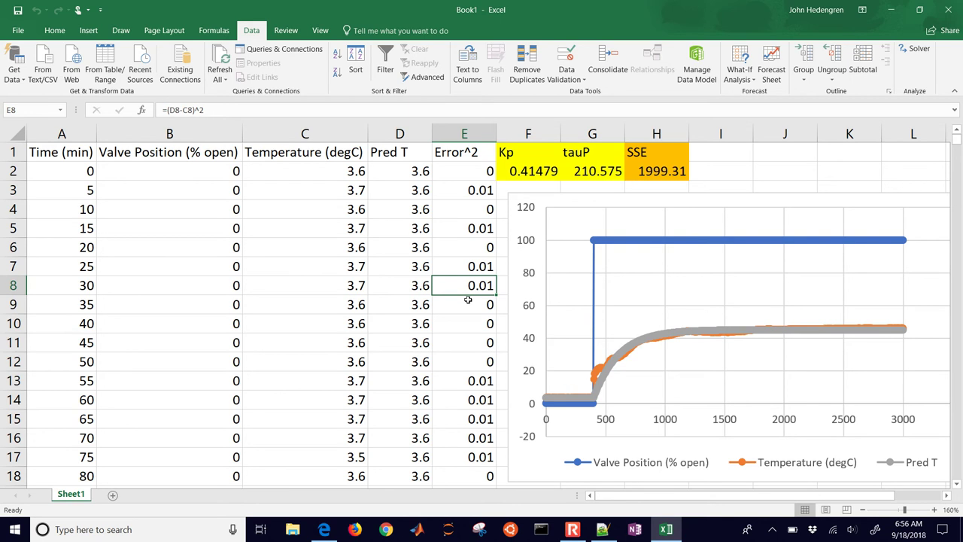
double_click(412, 212)
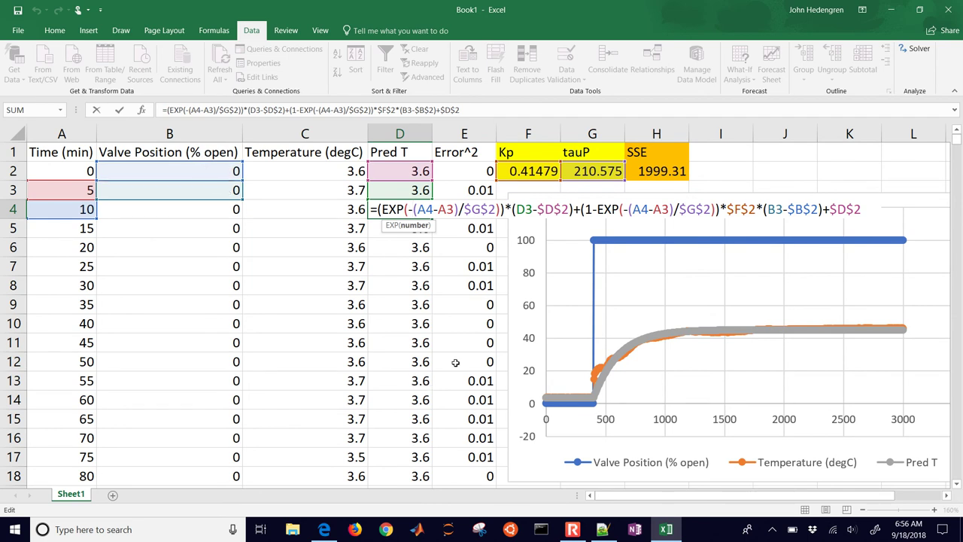
key(Return)
Shift the valve-position reference in D13's prediction formula to B11, one time step earlier.
double_click(422, 379)
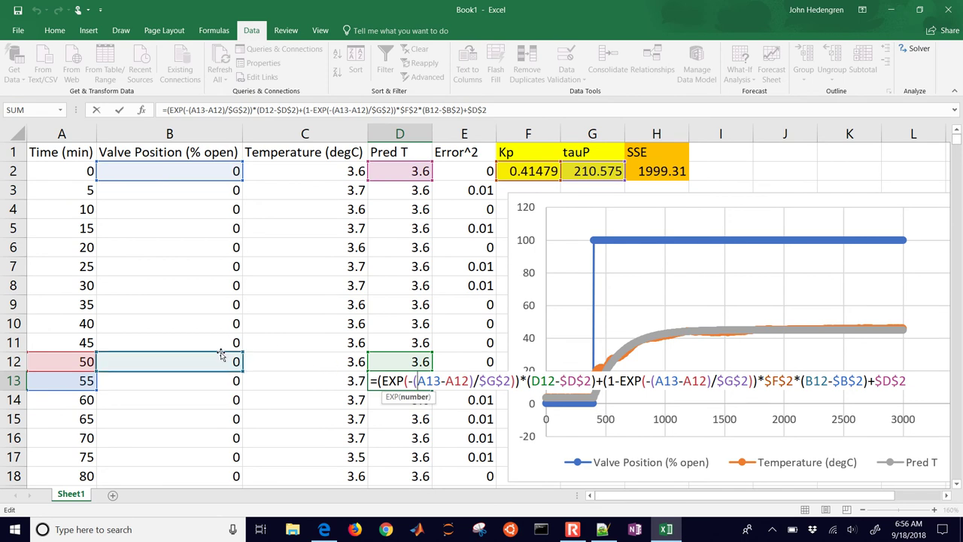
drag(221, 353, 233, 339)
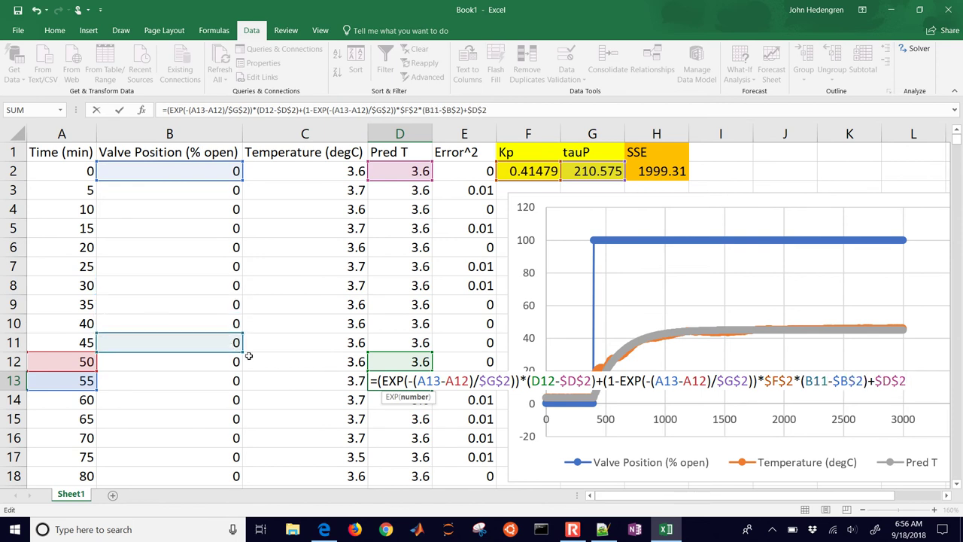
key(Return)
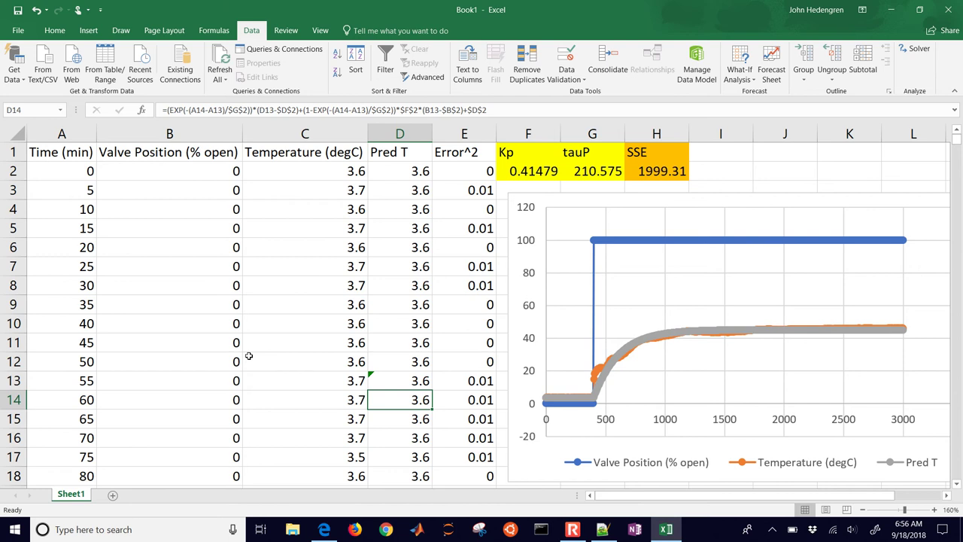
Switch to the browser page on fitting FOPDT to data and review the explicit solution with dead time.
click(890, 9)
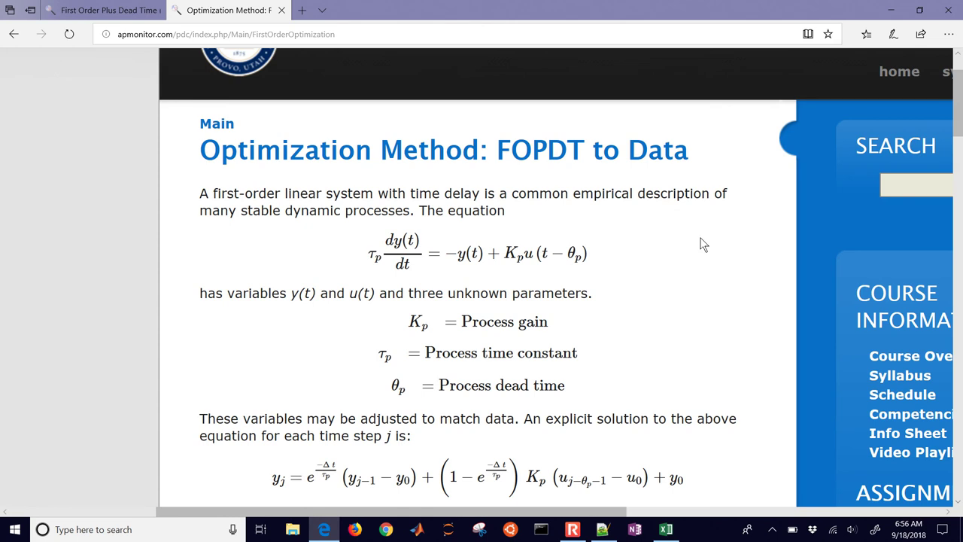
scroll(635, 346, down, 2)
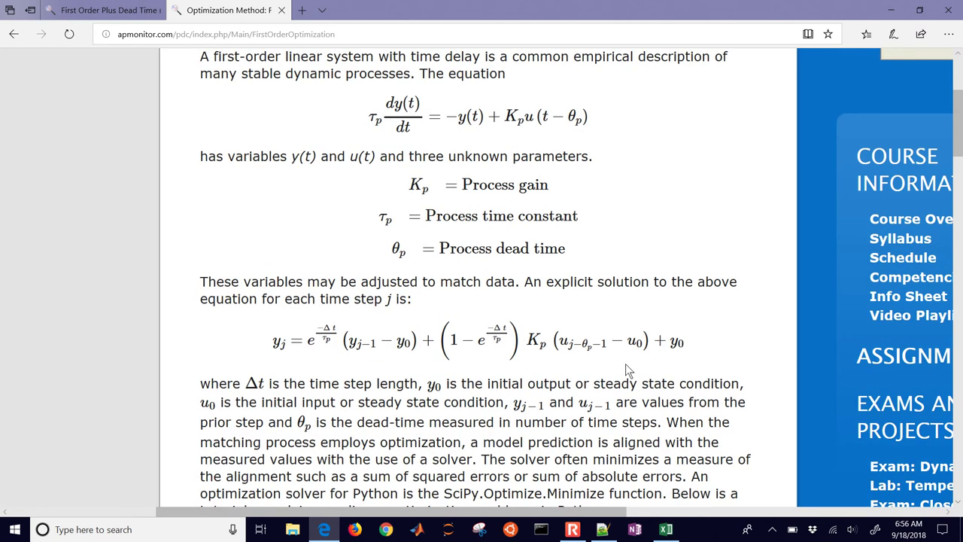
scroll(626, 364, down, 2)
Launch SimTune and open its Process Model Identifier.
click(168, 528)
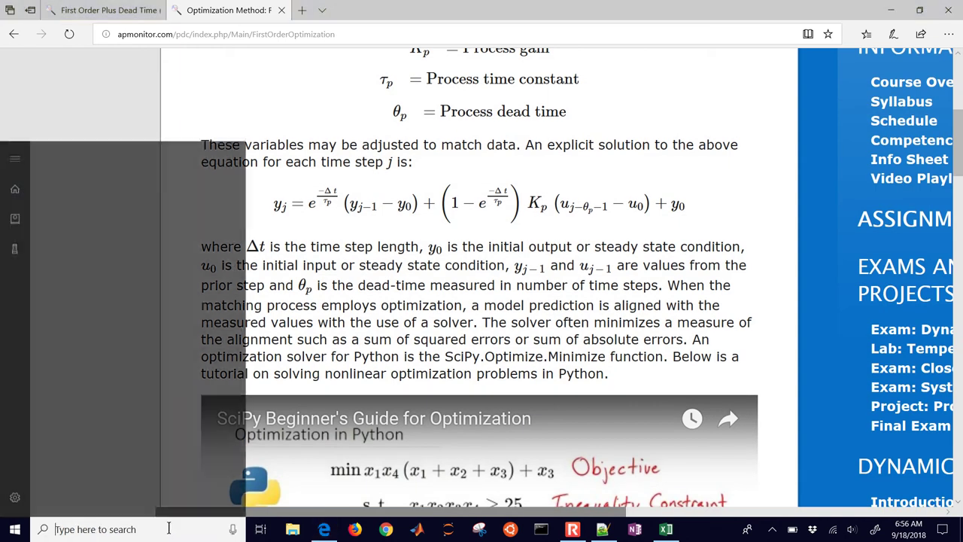
text(sim)
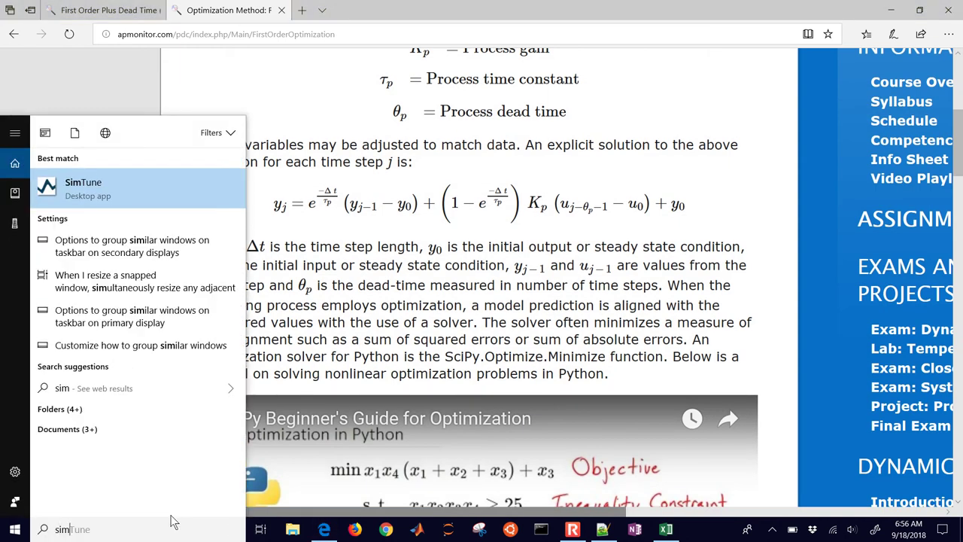
key(Return)
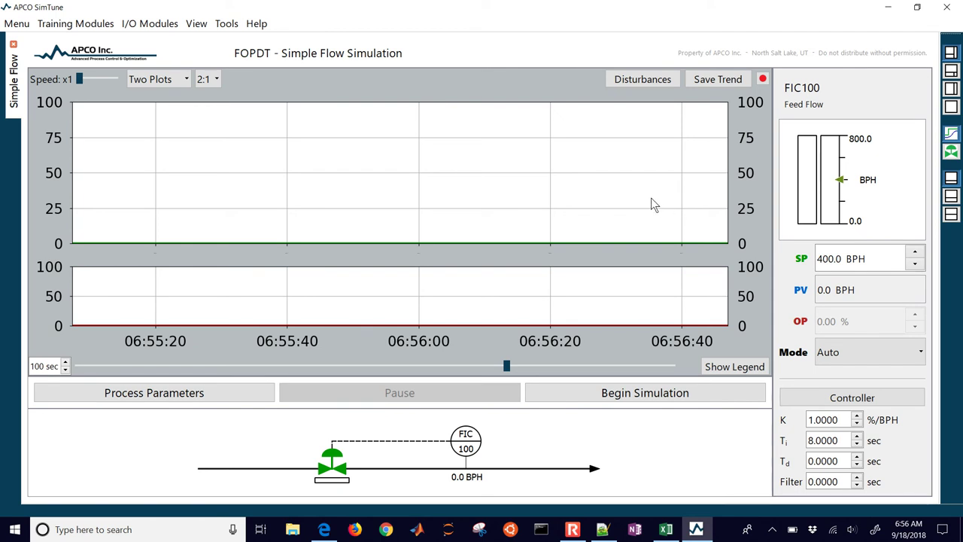
click(226, 25)
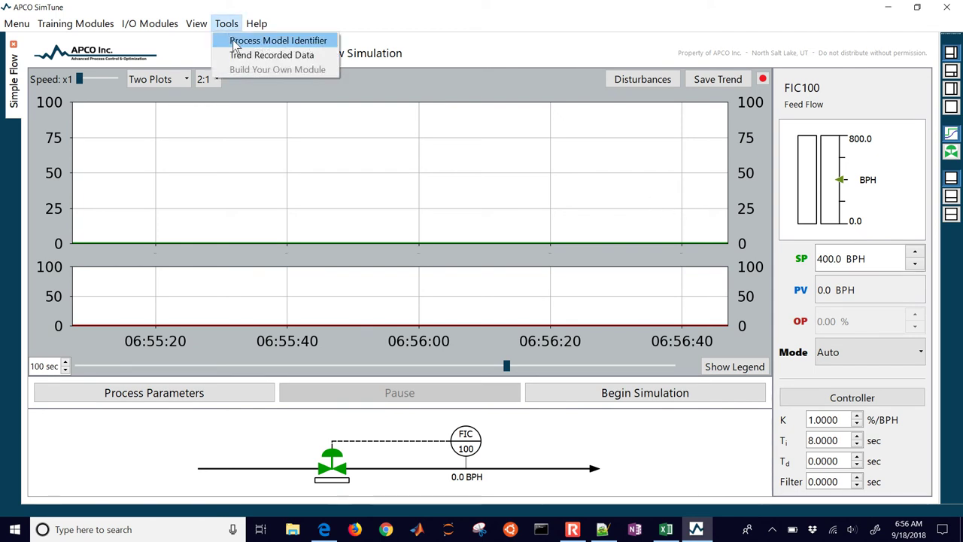
click(235, 47)
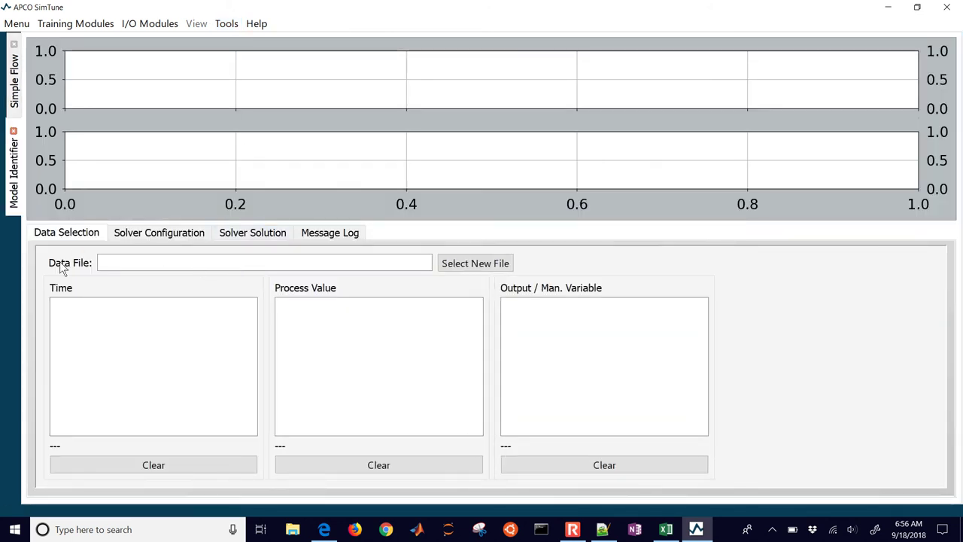
click(448, 264)
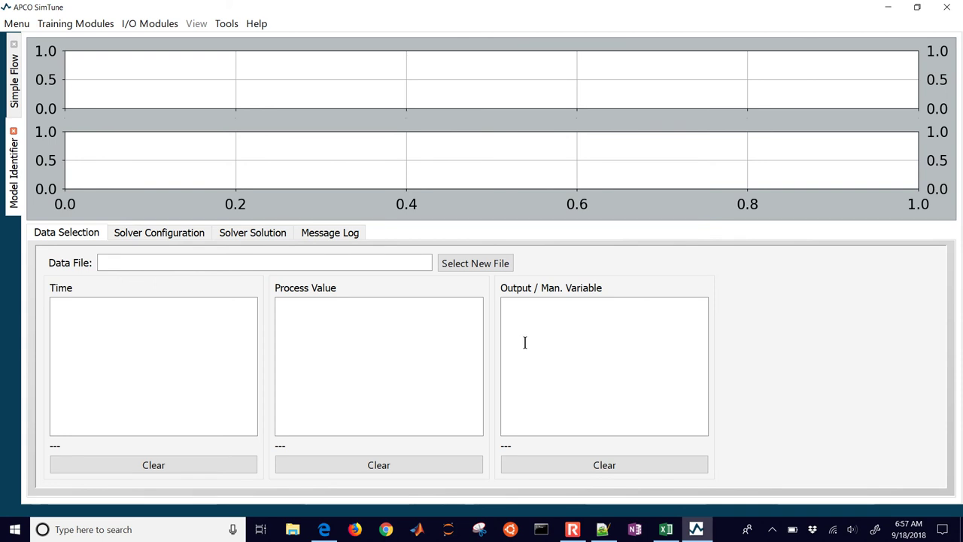
Return to the browser, go back to the course home page and open the FOPDT Optimization Fit page.
click(887, 7)
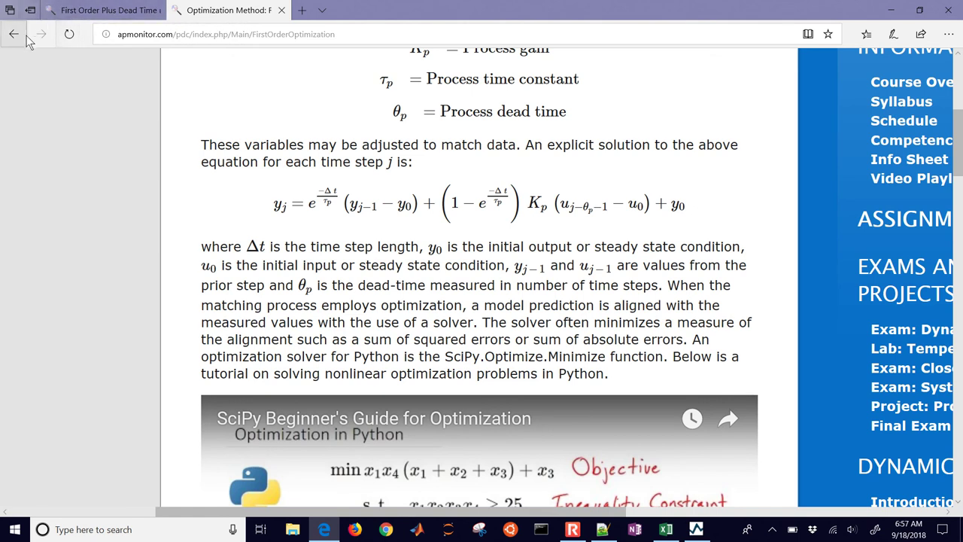
click(13, 34)
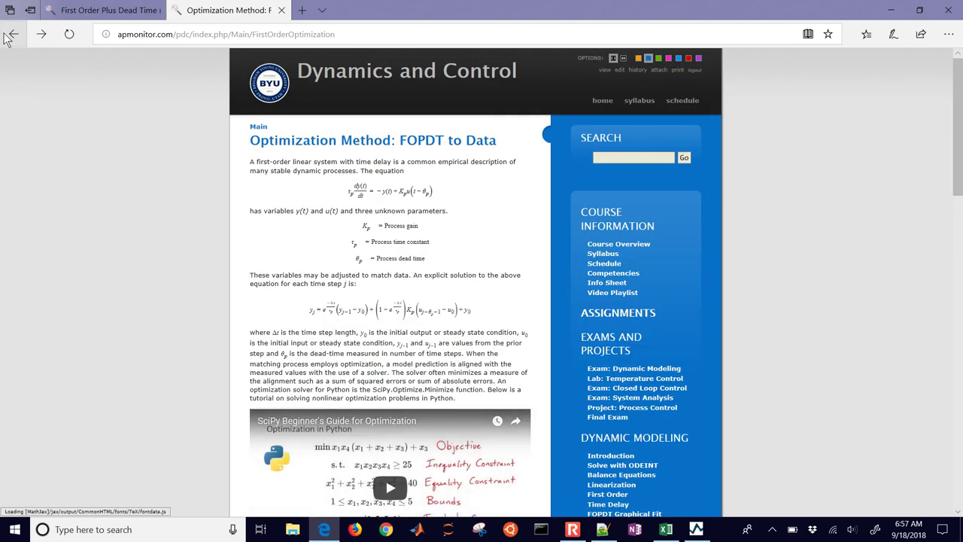
click(12, 36)
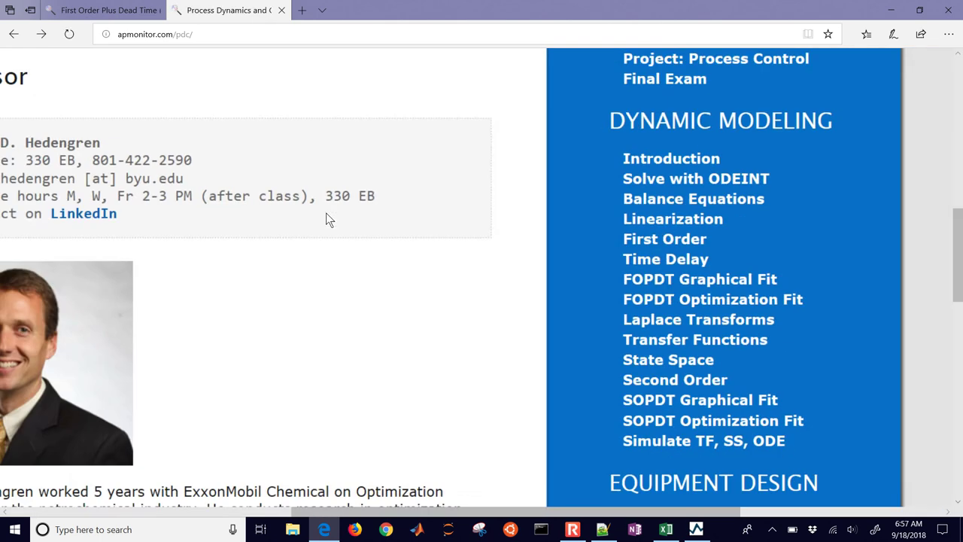
scroll(481, 278, down, 2)
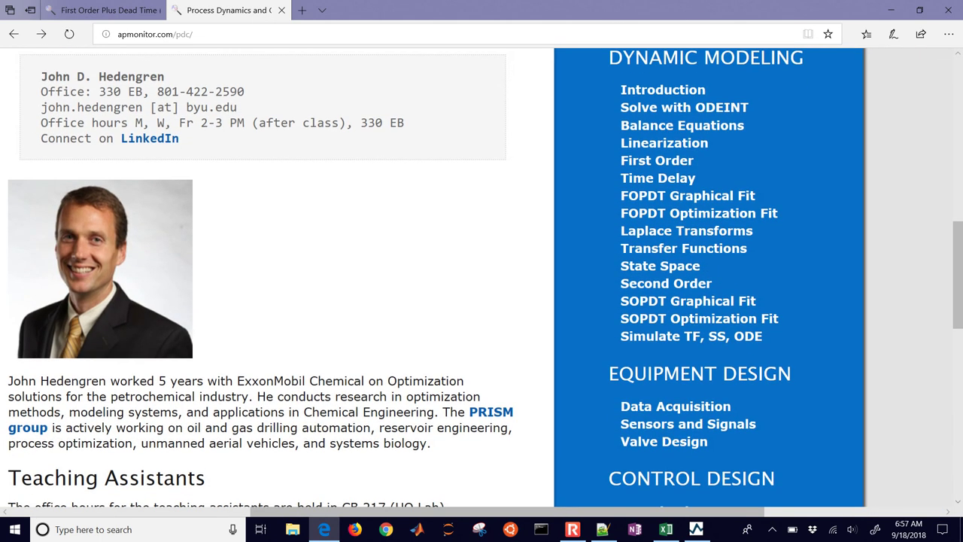
ctrl+scroll(729, 135, up, 5)
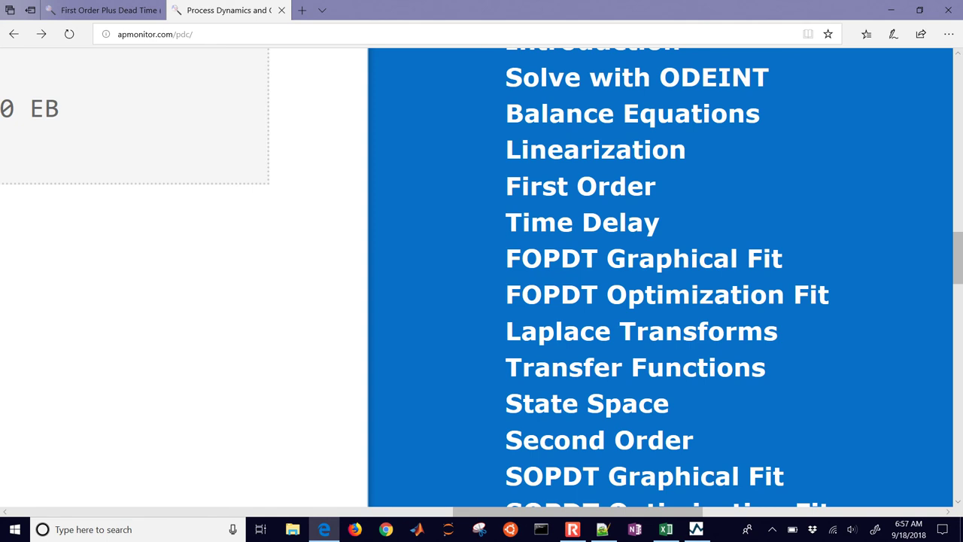
click(327, 218)
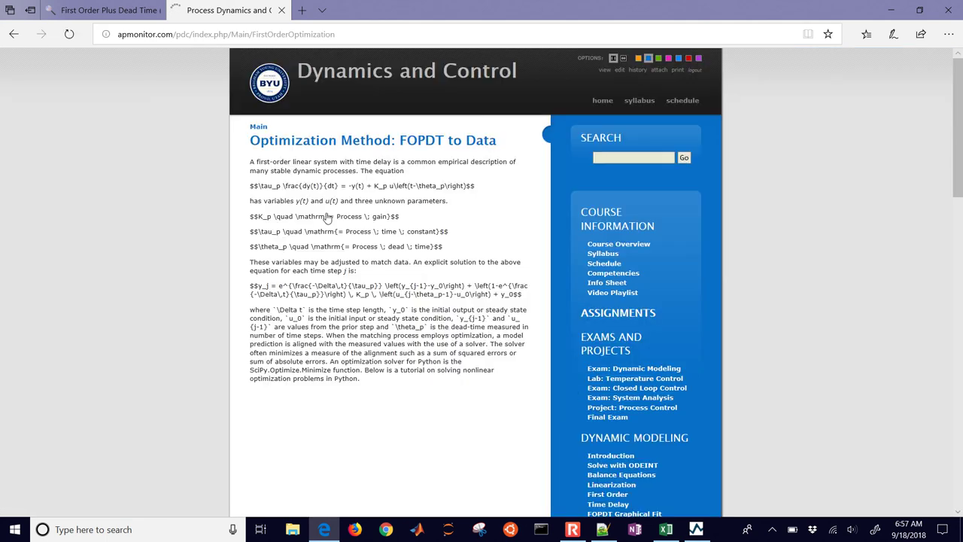
Open the Parameter Regression assignment linked at the end of the FOPDT optimization page.
scroll(327, 218, down, 10)
scroll(327, 218, down, 10)
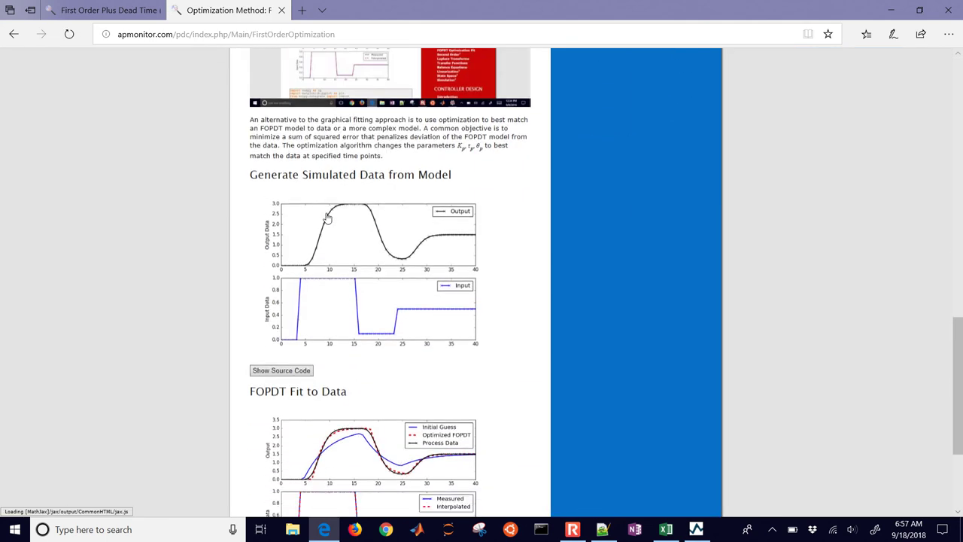
ctrl+scroll(327, 218, up, 5)
ctrl+scroll(327, 218, up, 2)
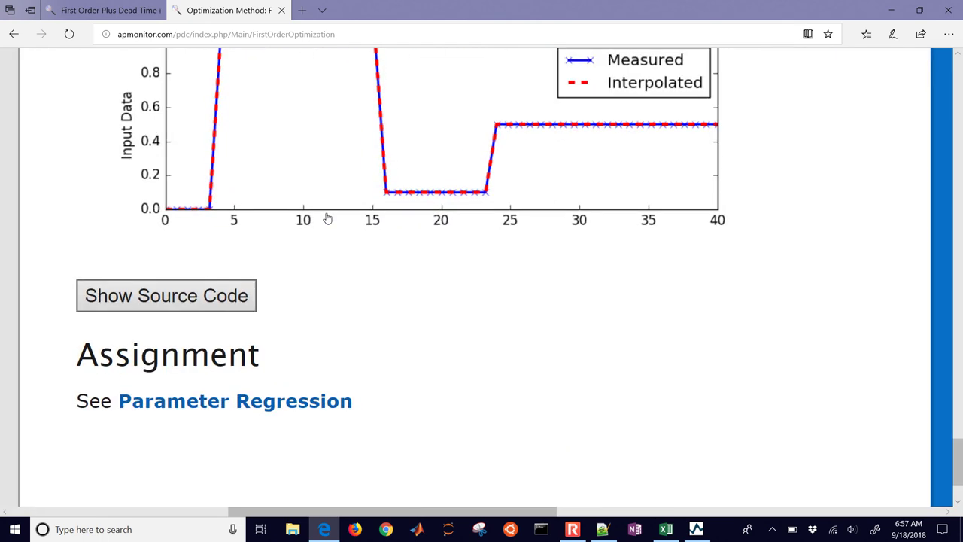
key(Return)
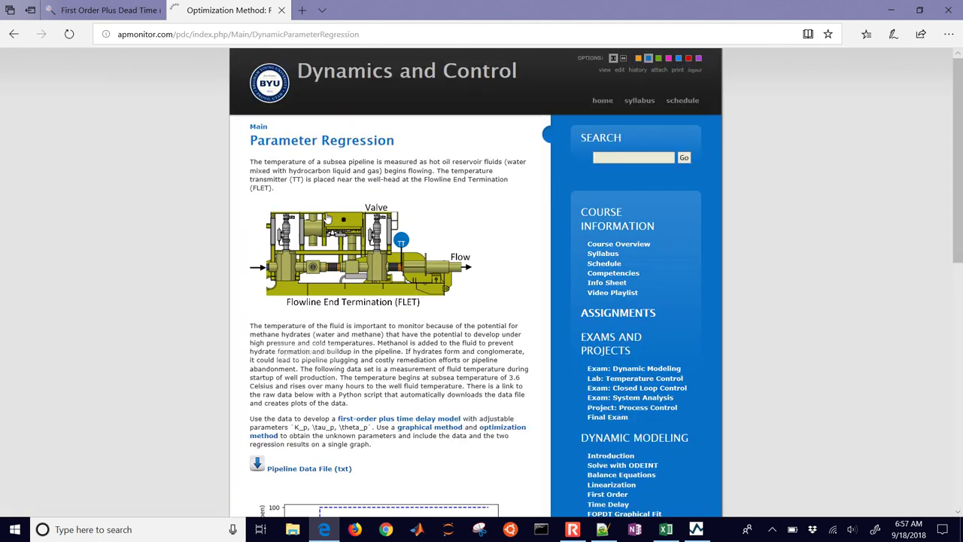
Expand the Excel / SimTune solution section below the Python code on the Parameter Regression page.
scroll(327, 218, down, 6)
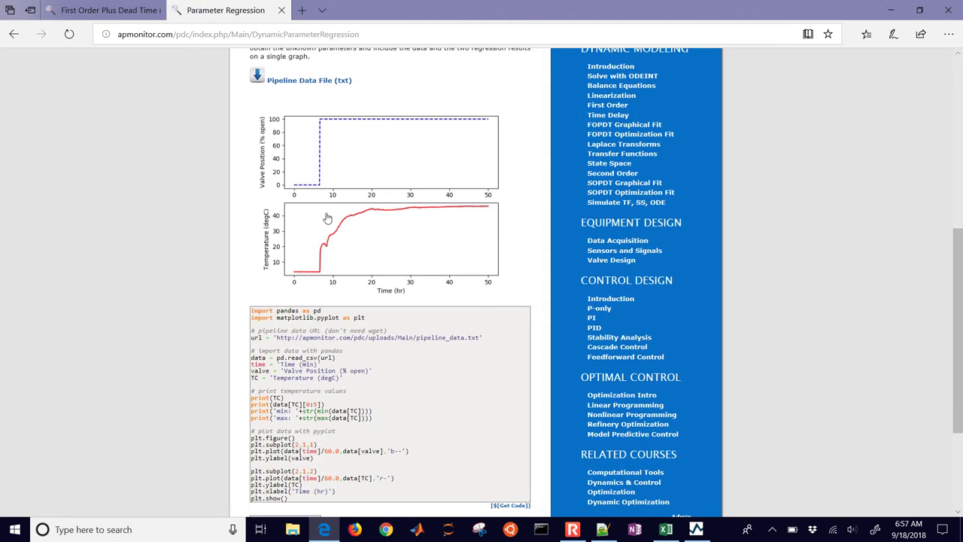
scroll(327, 218, down, 2)
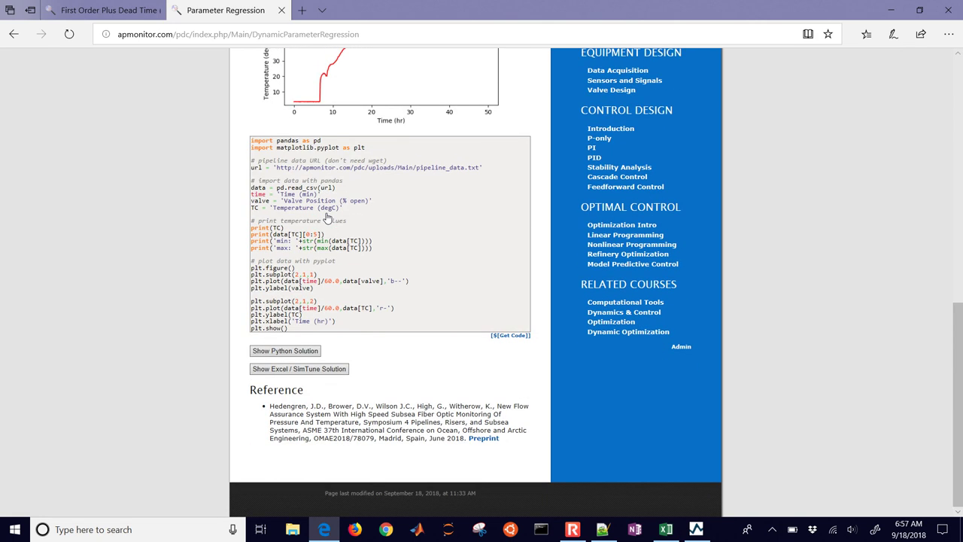
ctrl+scroll(327, 218, up, 4)
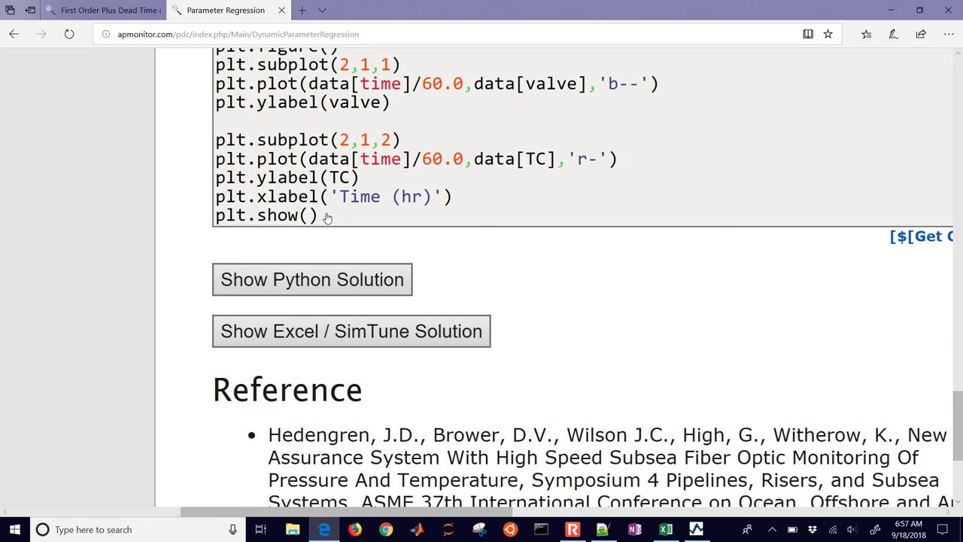
click(351, 331)
scroll(327, 218, down, 2)
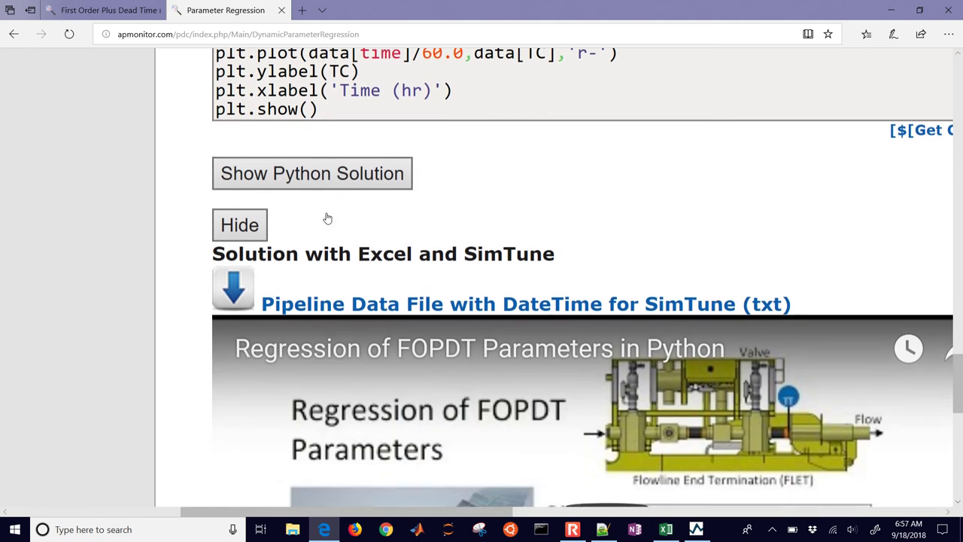
scroll(327, 218, right, 3)
scroll(327, 218, right, 1)
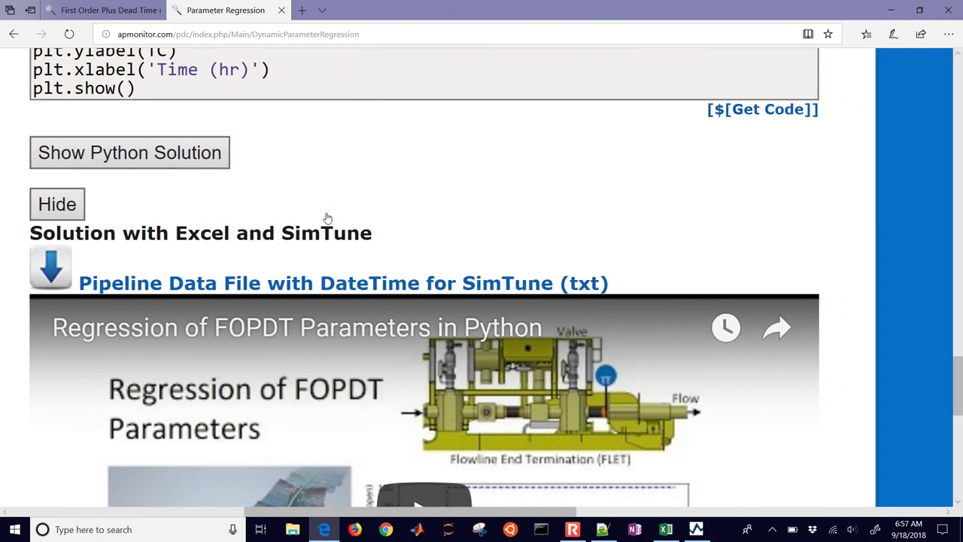
key(Return)
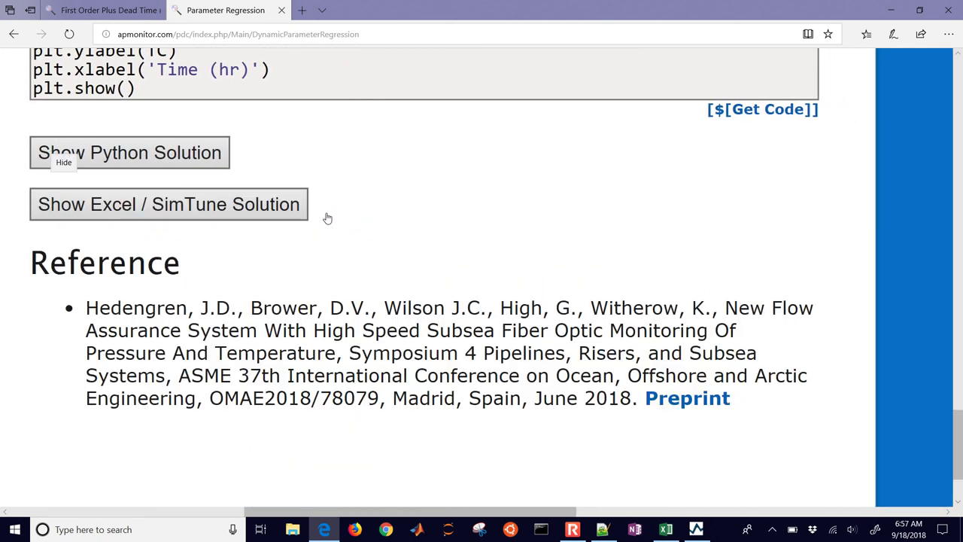
key(Return)
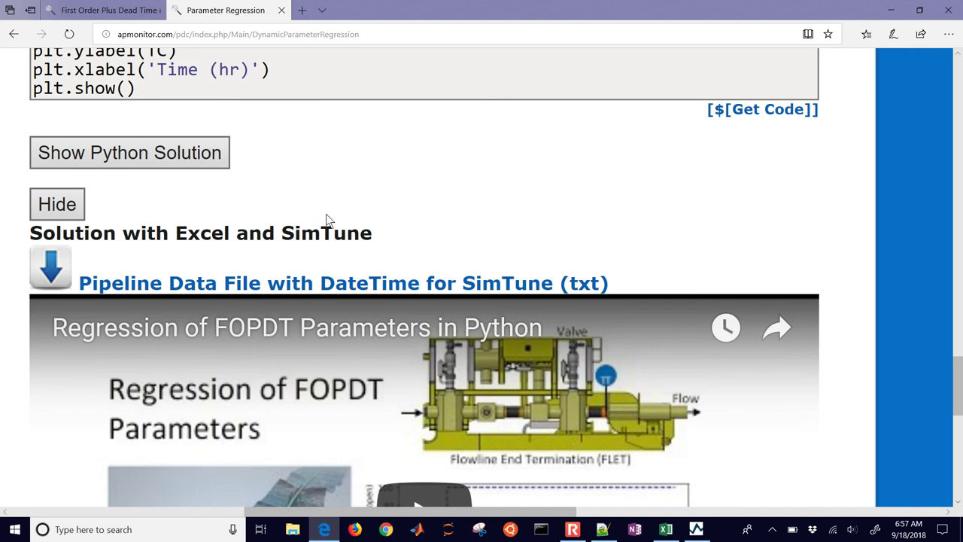
Save the pipeline data file with DateTime for SimTune to the Desktop as pipeline_data2.txt.
right_click(340, 285)
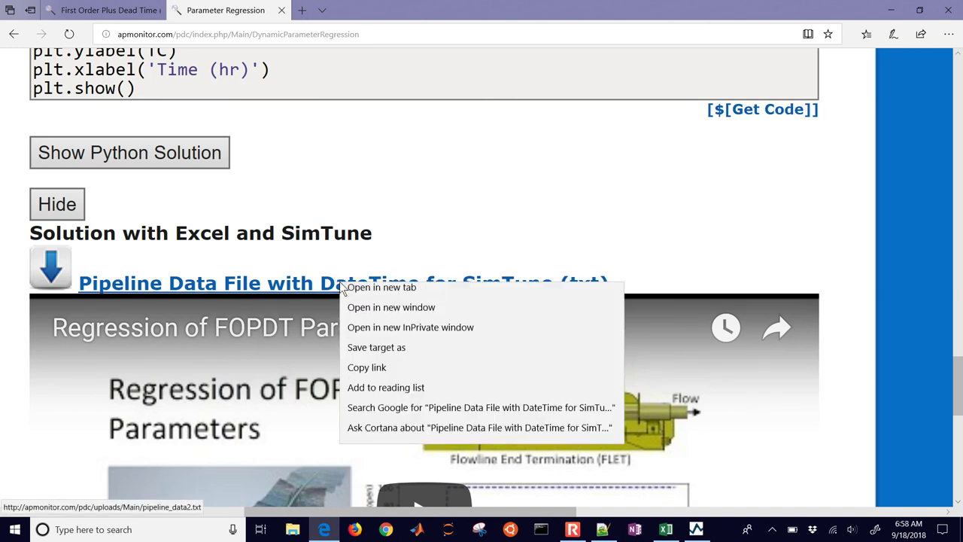
click(371, 362)
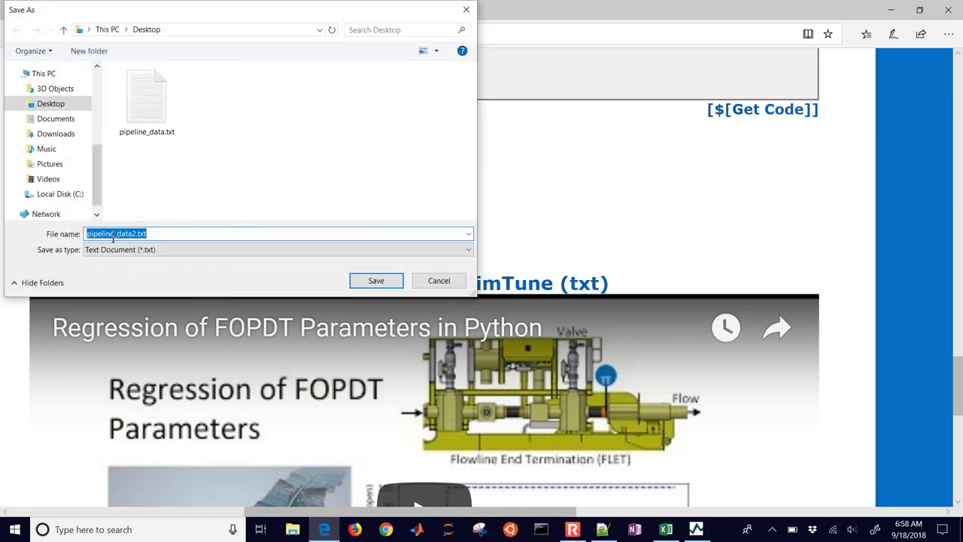
click(356, 281)
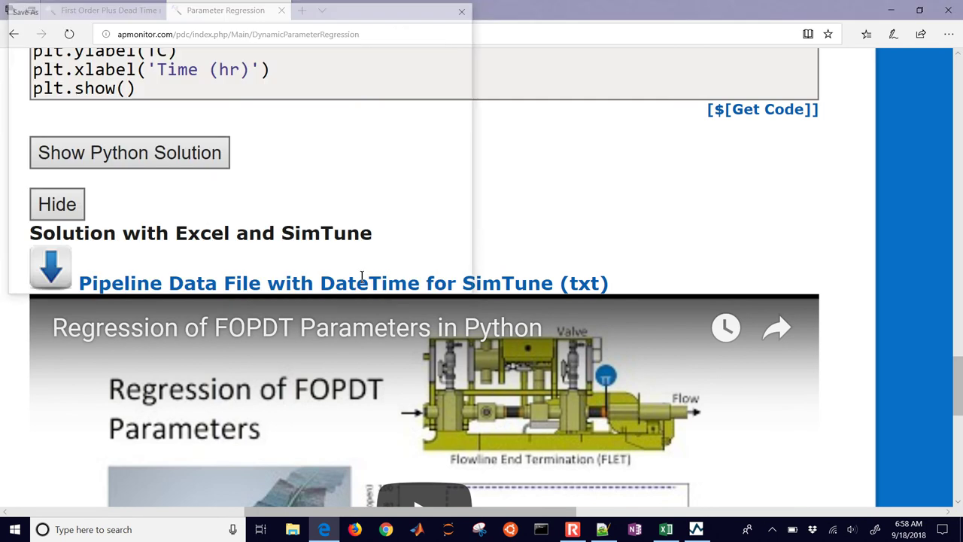
Switch to SimTune and load pipeline_data2.txt from the Desktop as the Model Identifier's data file.
click(890, 10)
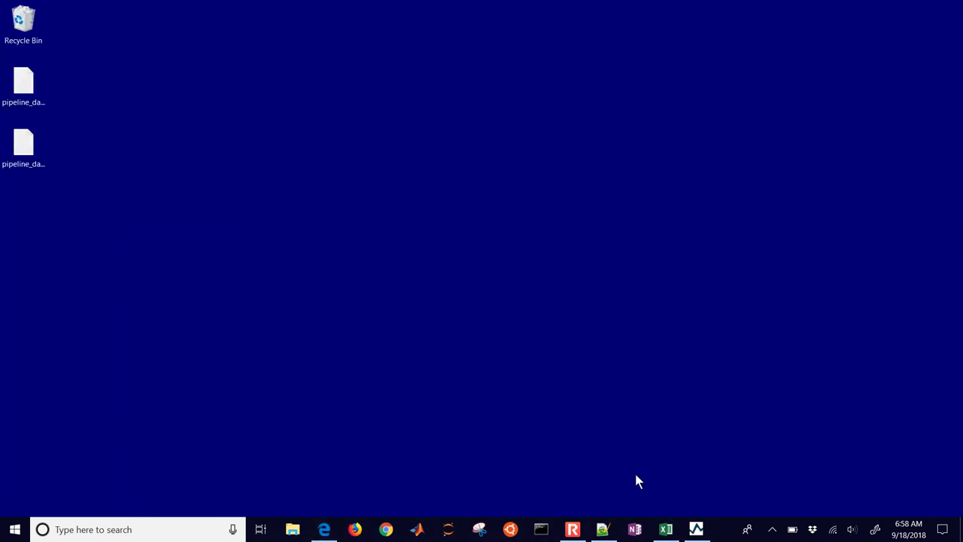
click(696, 529)
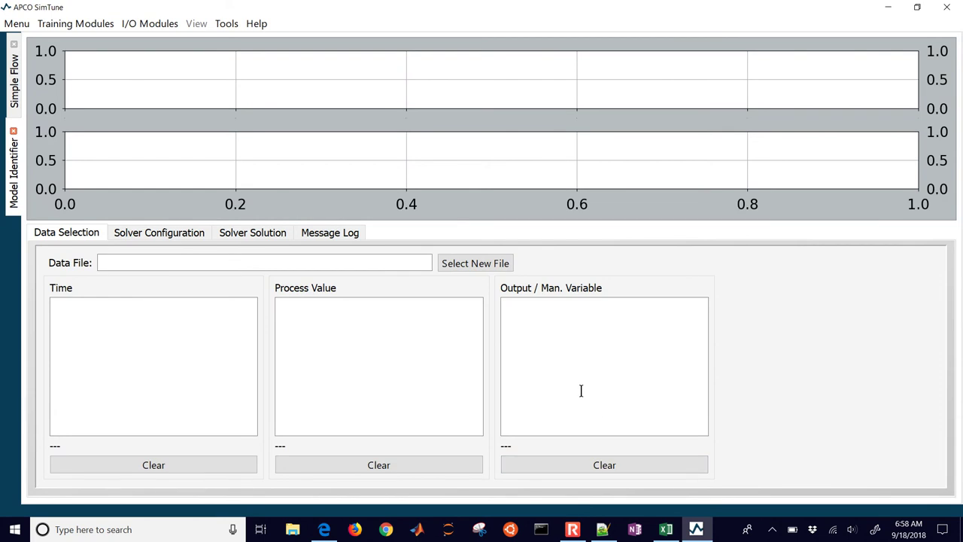
click(479, 258)
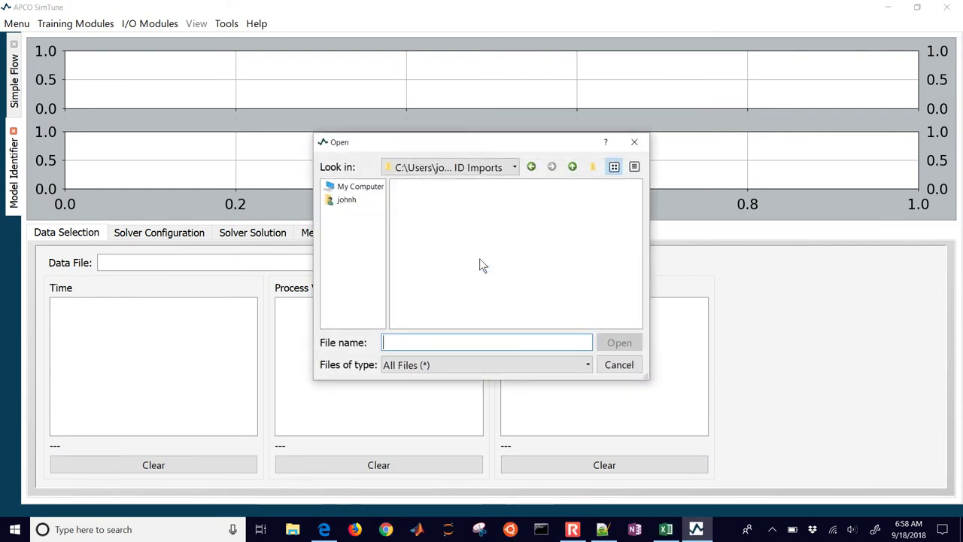
click(340, 201)
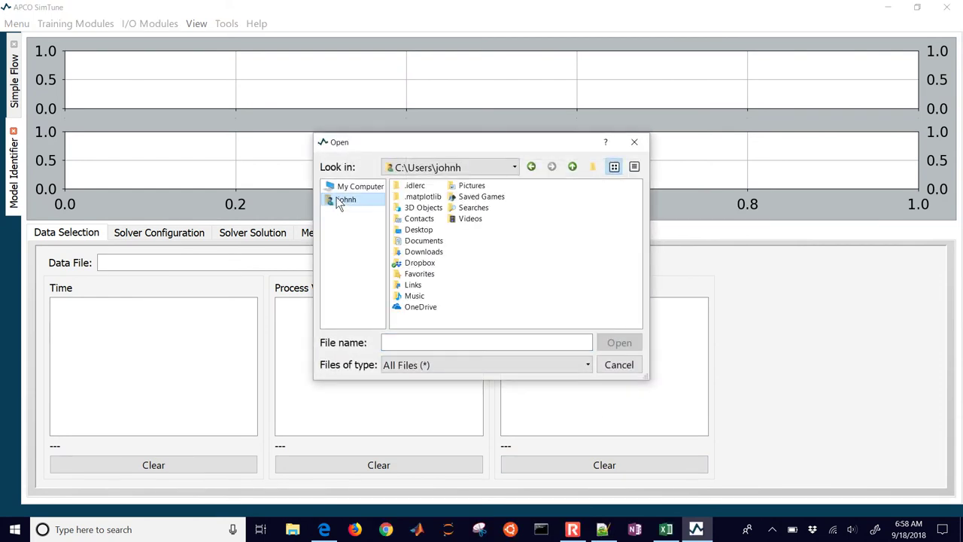
double_click(413, 231)
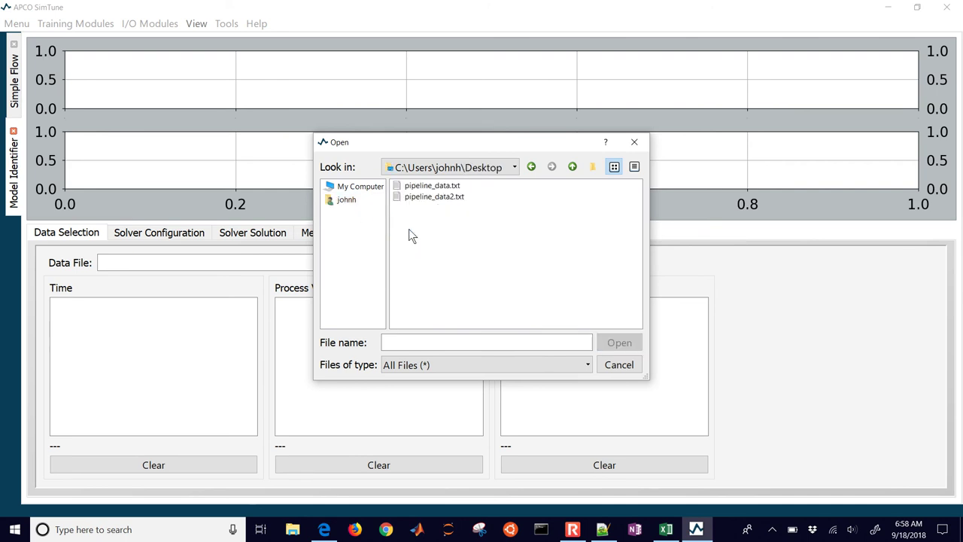
click(434, 196)
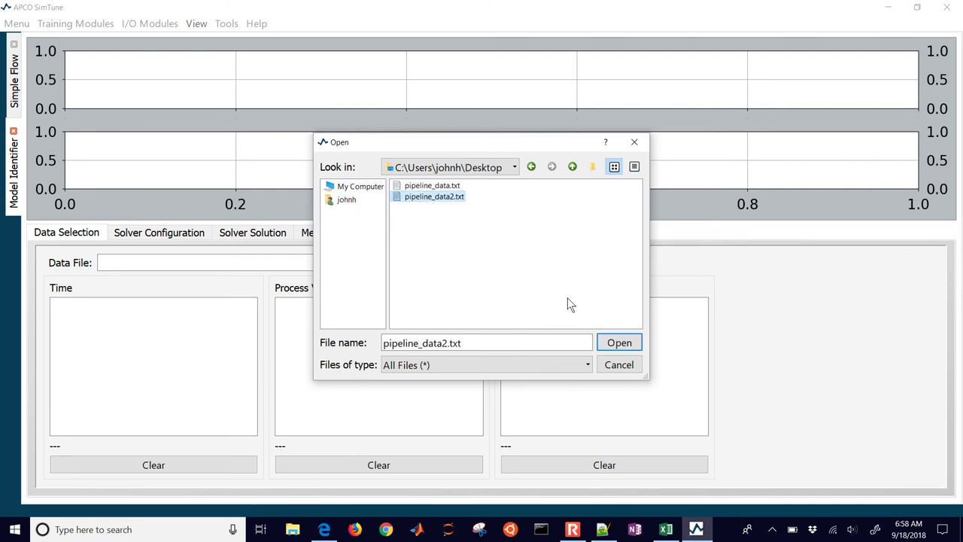
click(610, 349)
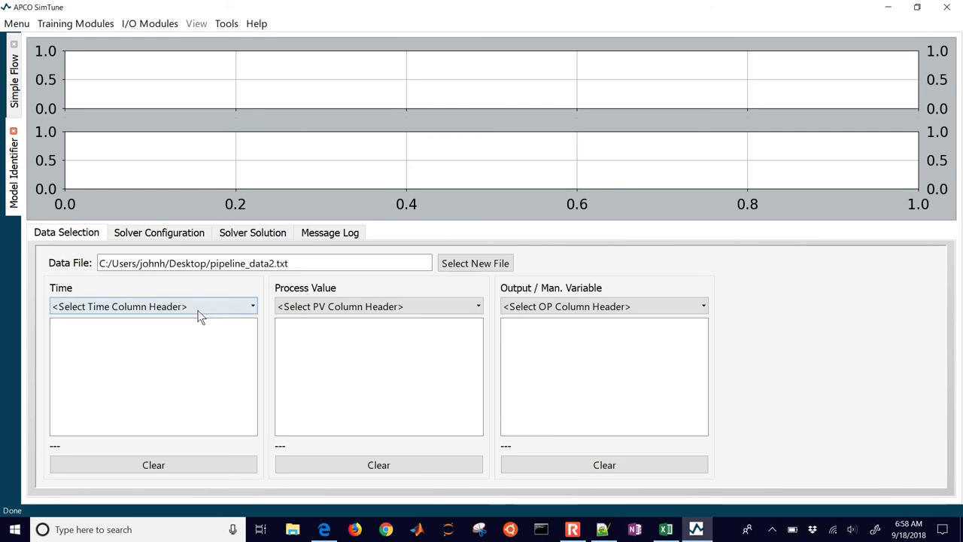
Assign Time (min) as the time column, Temperature (degC) as process value and Valve Position (% open) as manipulated variable.
click(185, 308)
click(176, 336)
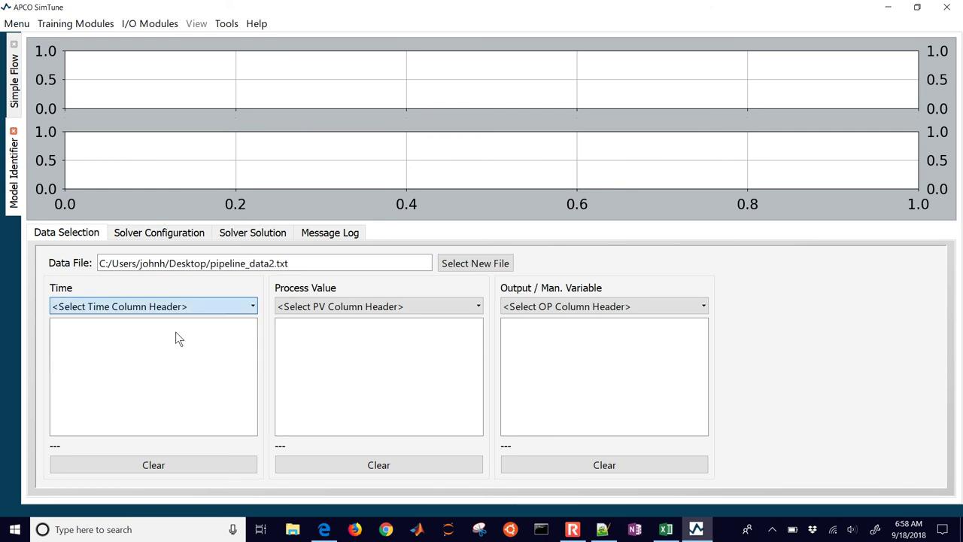
click(308, 308)
click(316, 365)
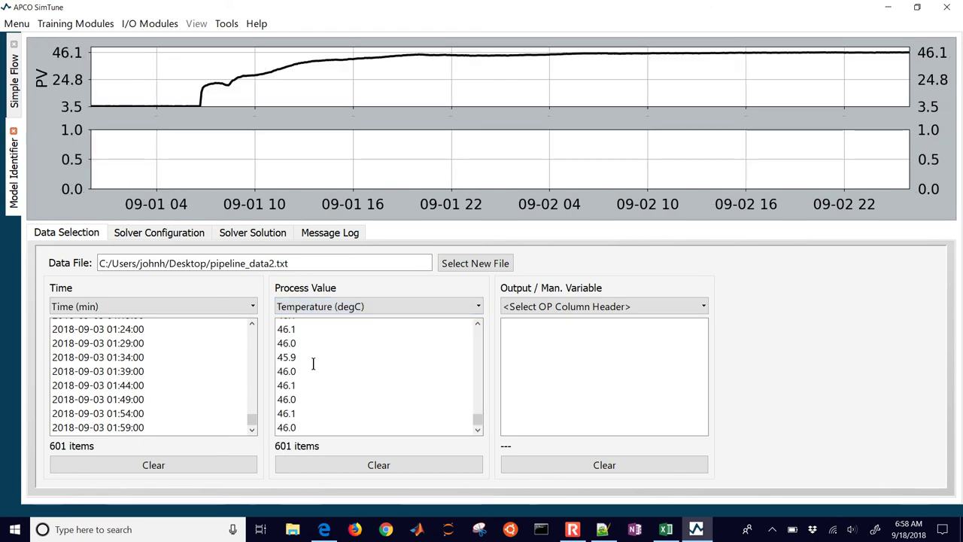
click(529, 308)
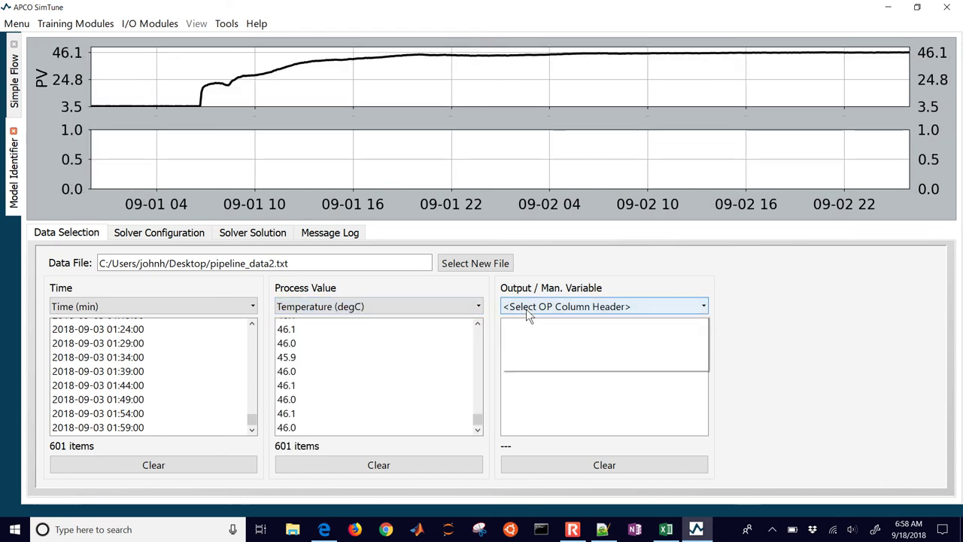
click(532, 350)
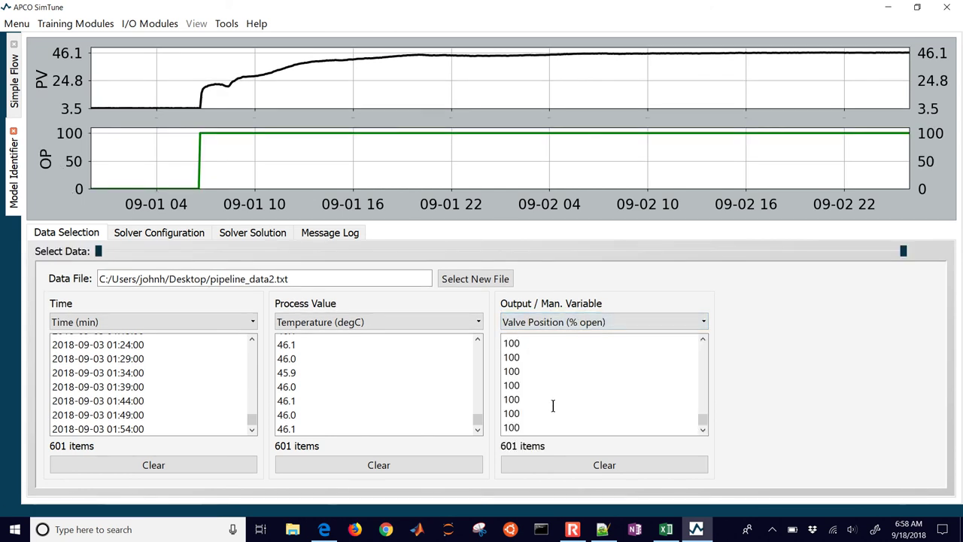
drag(705, 428, 702, 343)
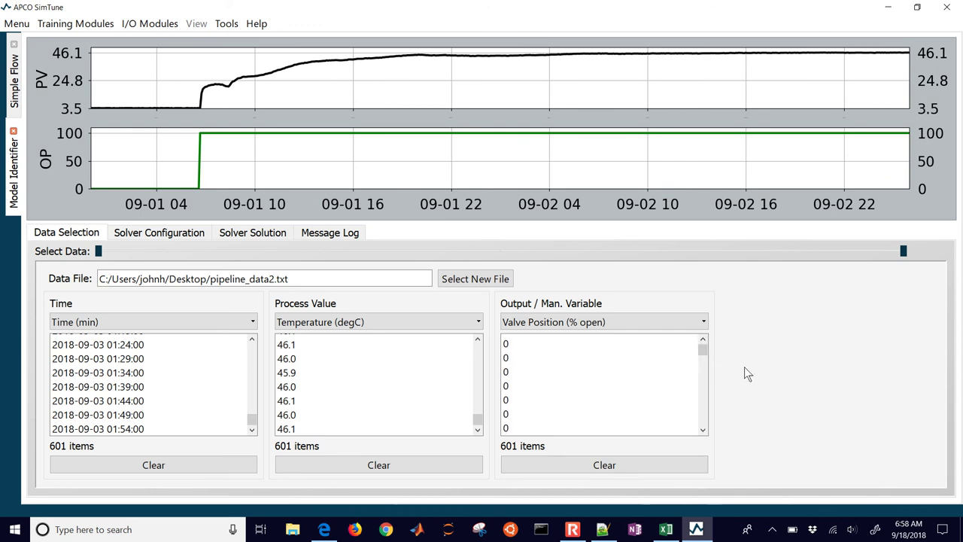
Configure the solver constraints with estimated process gain, lag time and dead time limits, overriding the maximum lag time with 100000 sec.
click(165, 235)
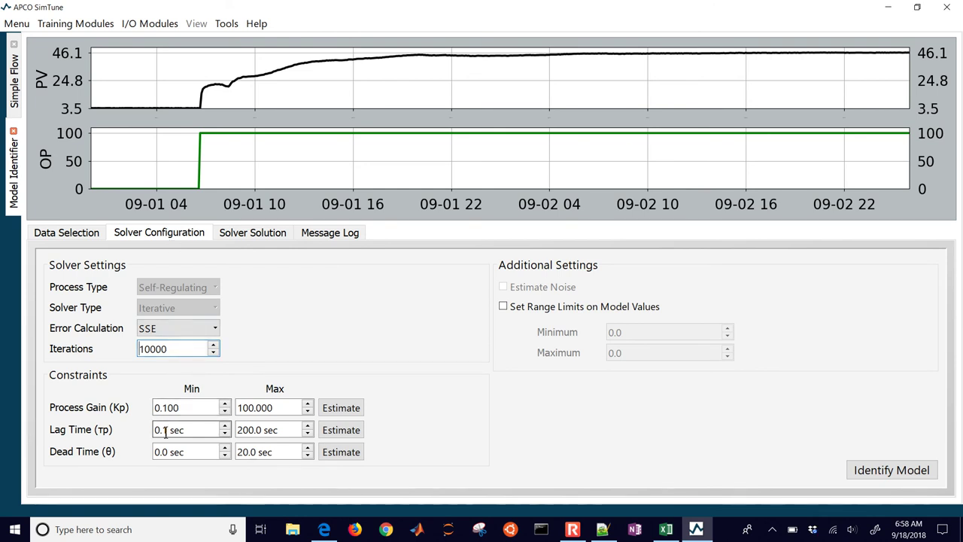
drag(237, 430, 298, 429)
text(100000)
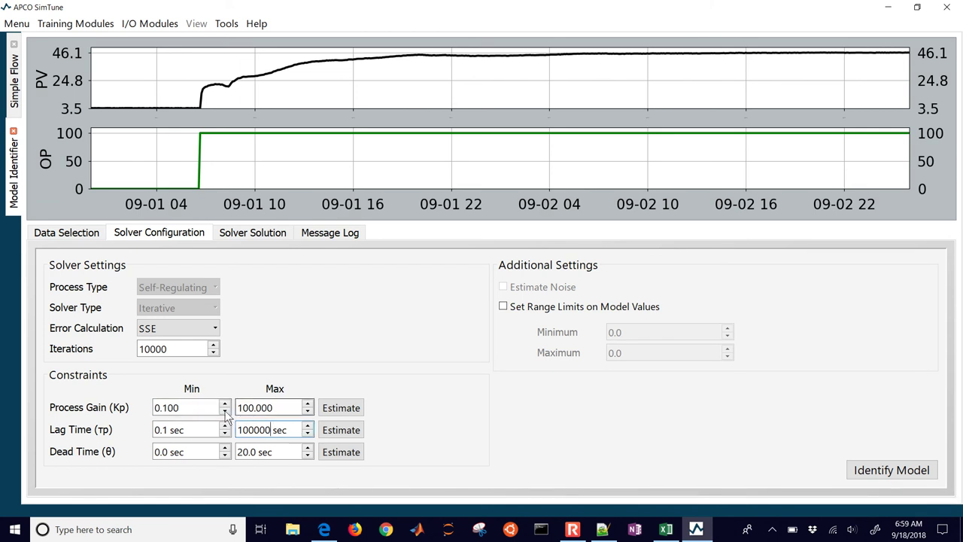
click(336, 408)
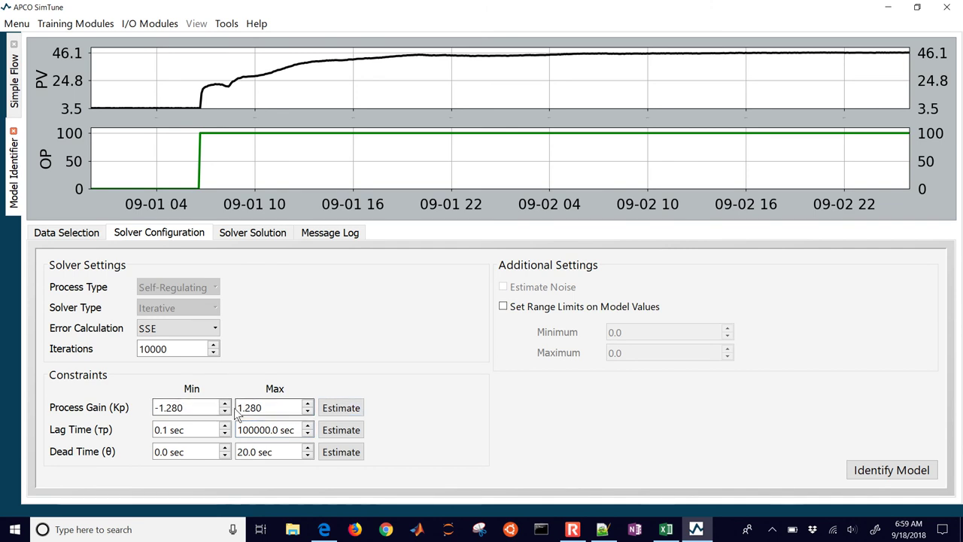
click(325, 431)
drag(286, 430, 224, 429)
text(100000)
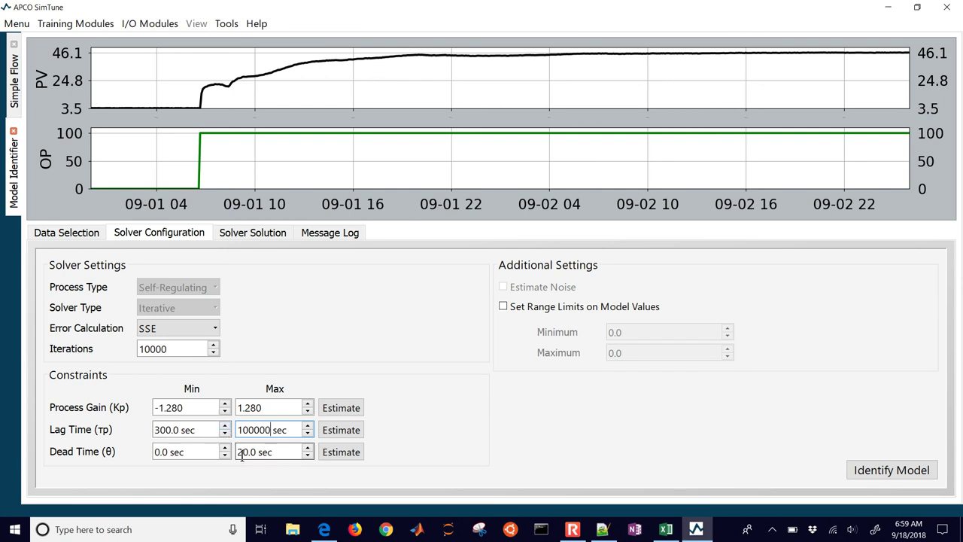
click(341, 451)
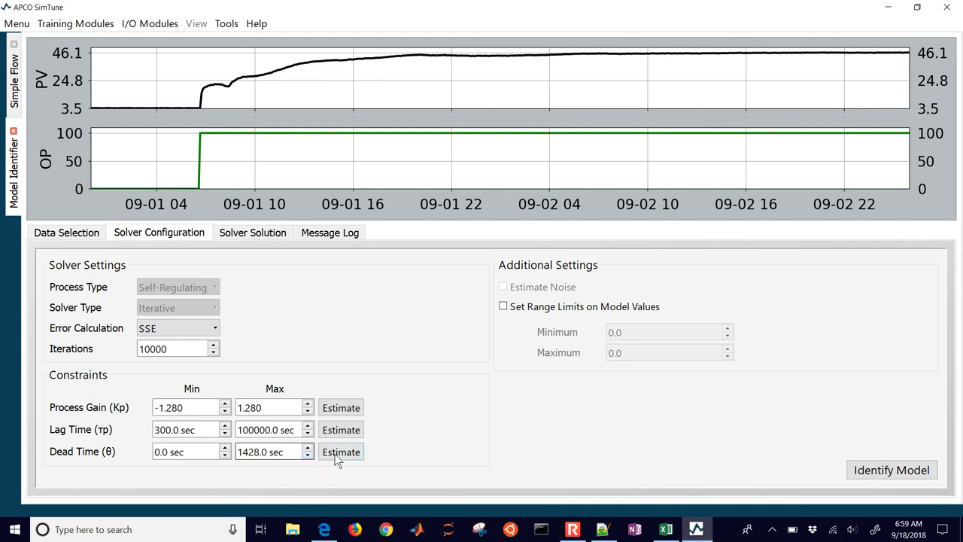
Run the model identification and check the kp and SSE values of the improving models in the message log.
click(869, 471)
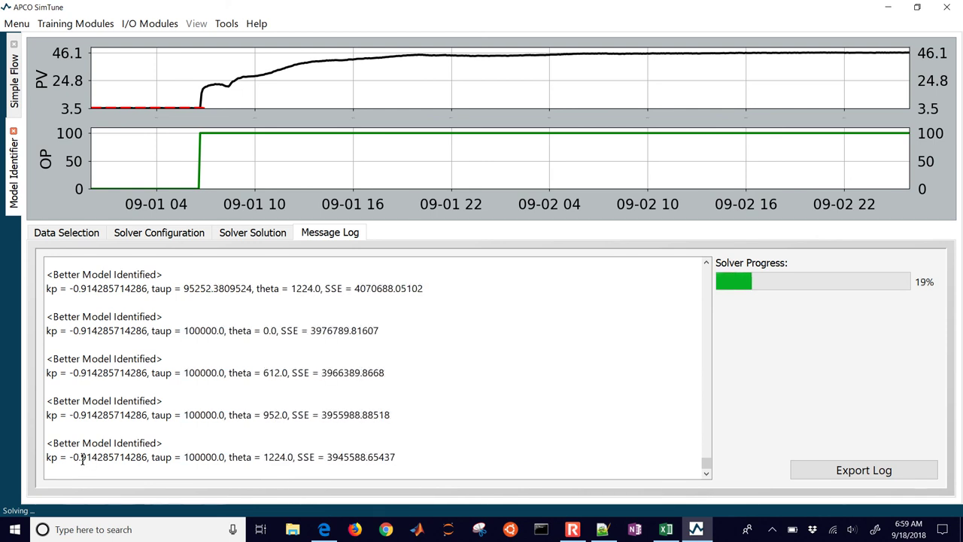
drag(73, 457, 136, 459)
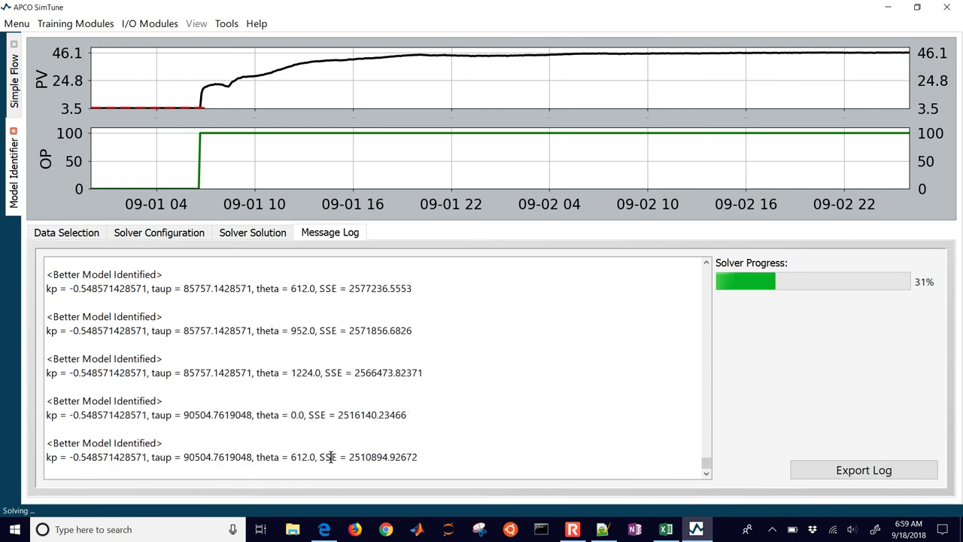
drag(327, 456, 374, 457)
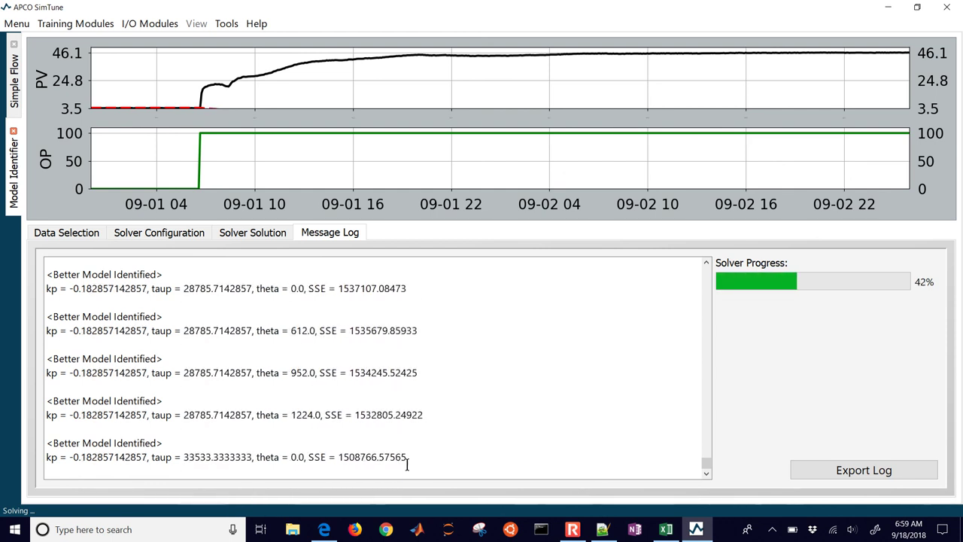
Switch to Excel and convert tauP from minutes to seconds in cell G3 with the formula =G2*60.
click(665, 529)
click(539, 180)
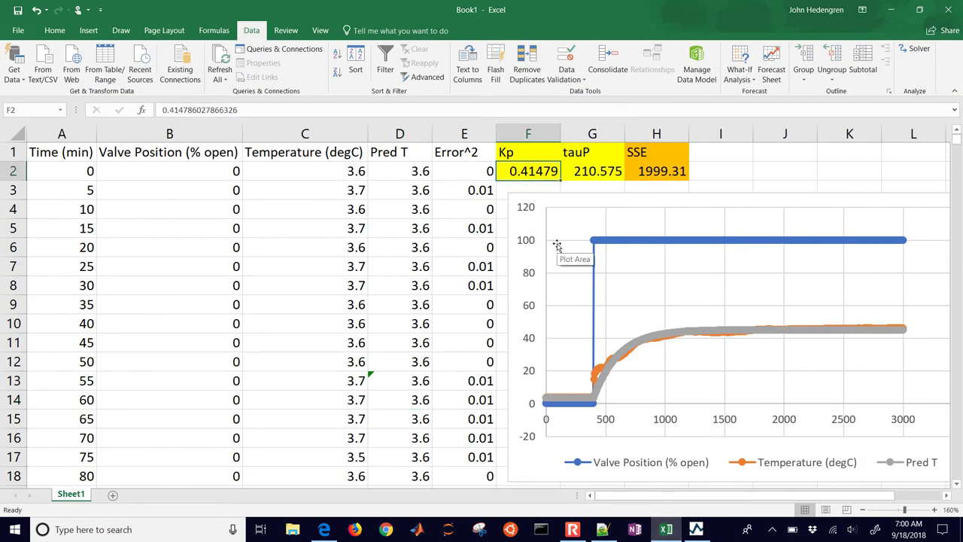
click(580, 185)
text(=)
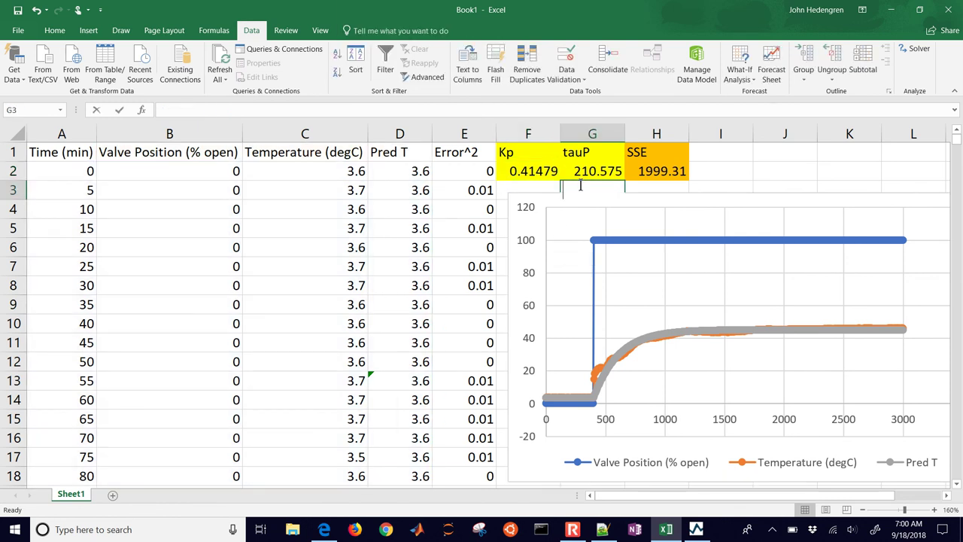
key(Up)
text(*60)
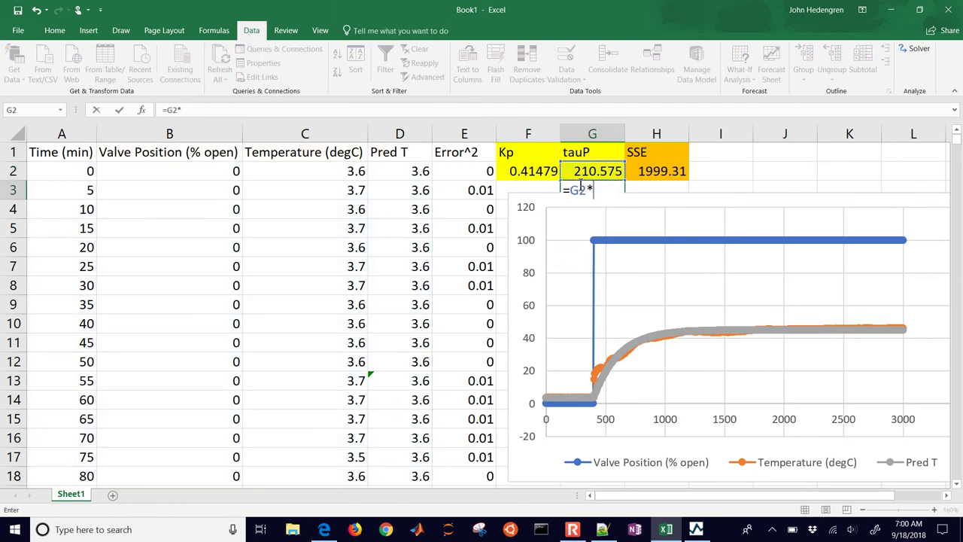
key(Return)
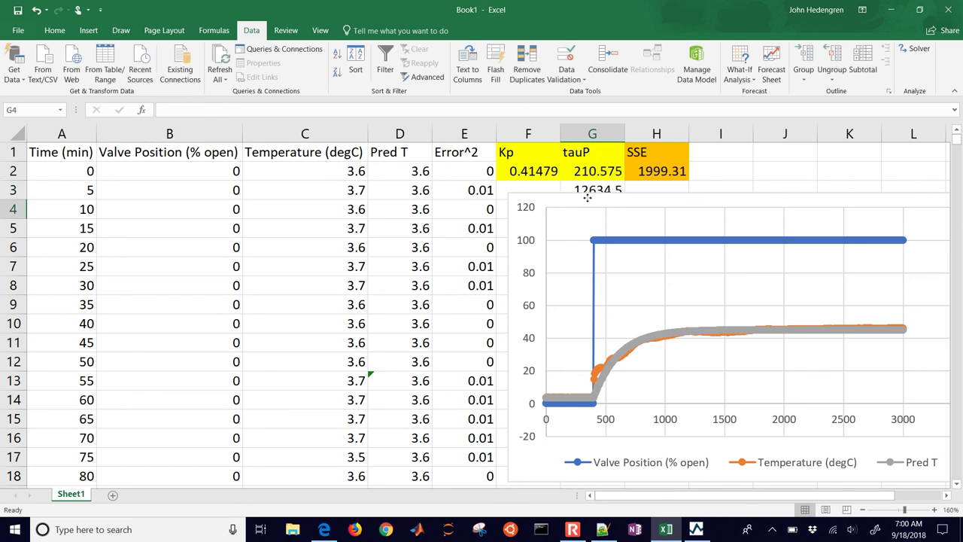
Move the chart down slightly so it no longer covers the converted tauP value in G3.
drag(584, 195, 579, 217)
click(587, 190)
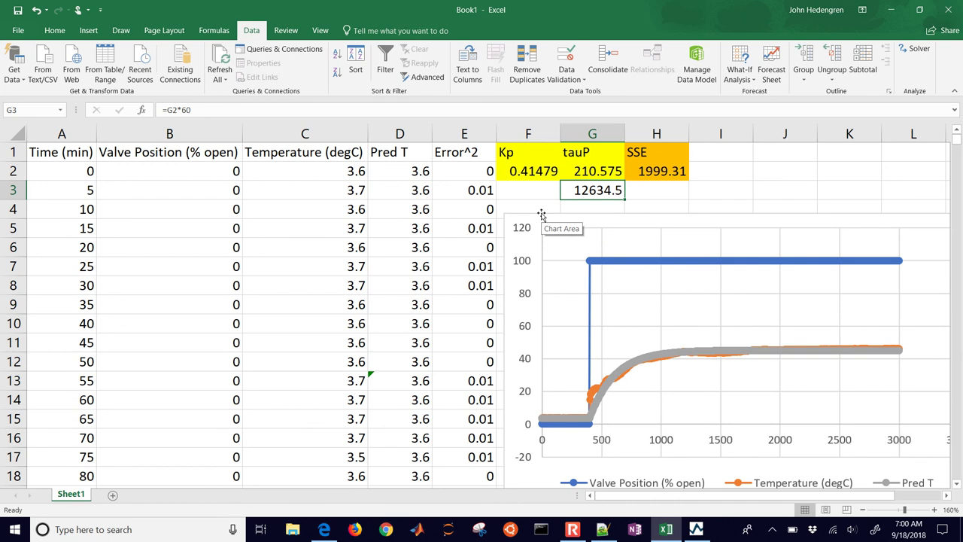
click(564, 207)
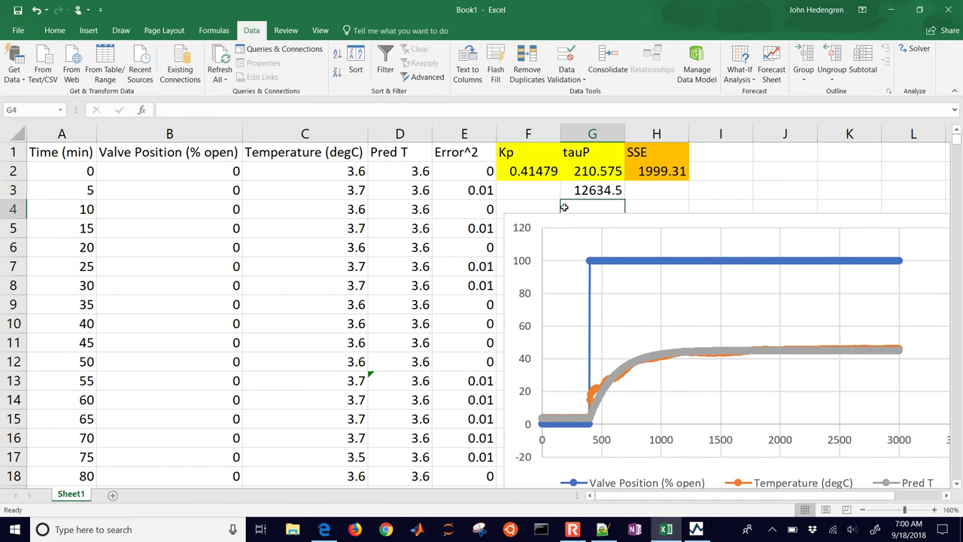
Return to SimTune and review the identified lag time, process gain, dead time and sum of squared error.
click(890, 9)
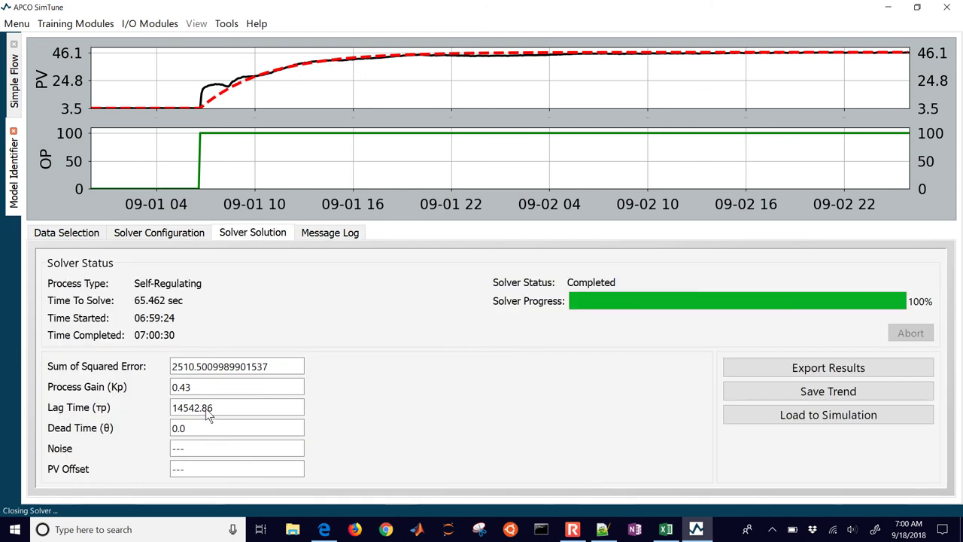
drag(215, 408, 168, 411)
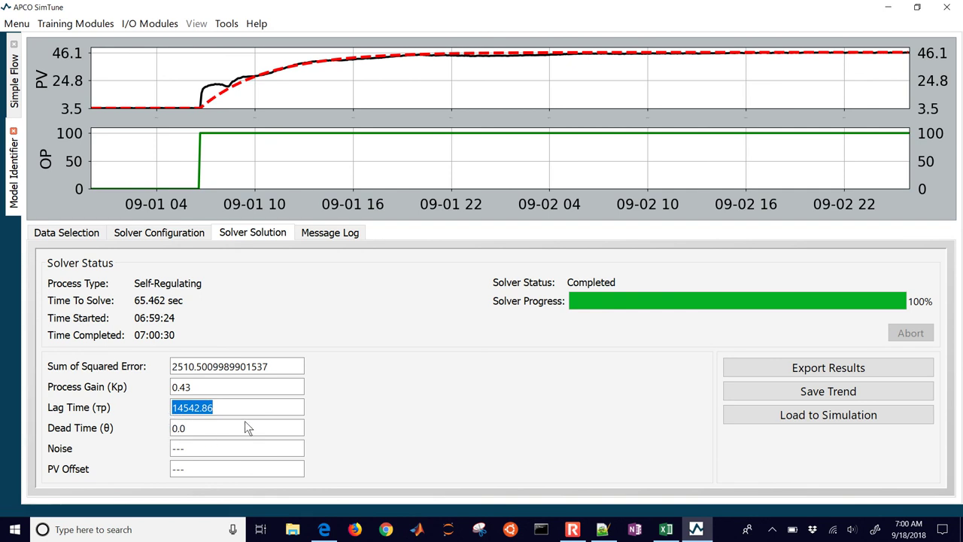
click(185, 388)
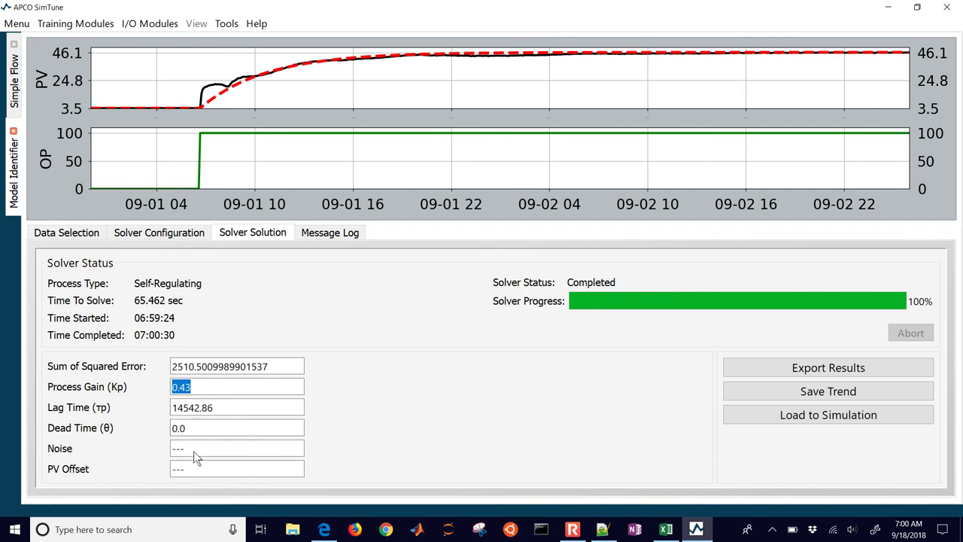
drag(194, 434, 161, 435)
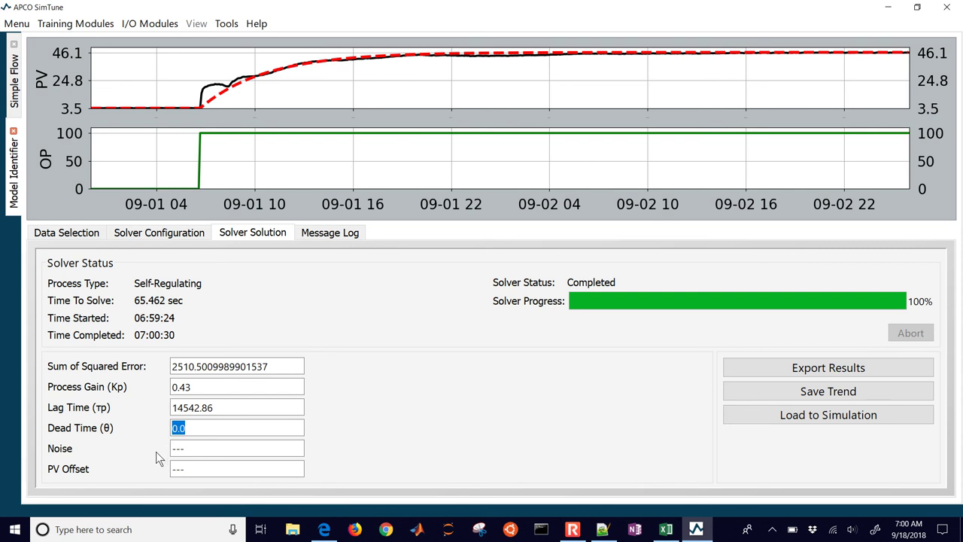
drag(276, 369, 168, 367)
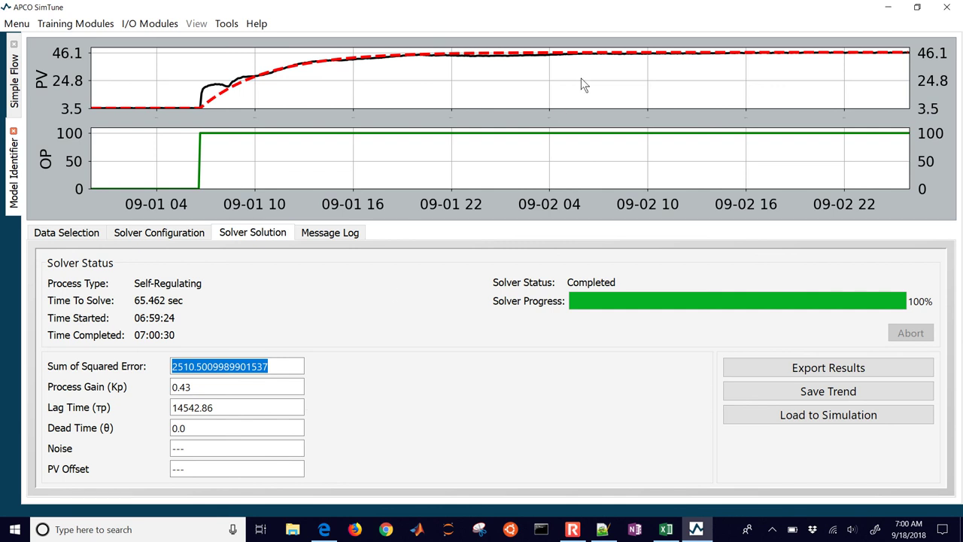
Switch back to Excel and select the Kp and tauP labels and values in F1:G2 for comparison.
click(887, 8)
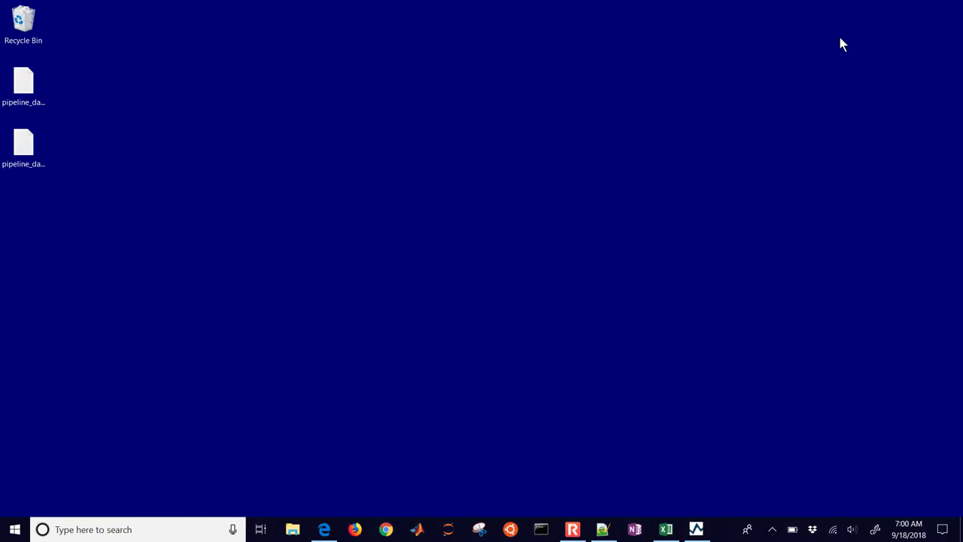
click(667, 529)
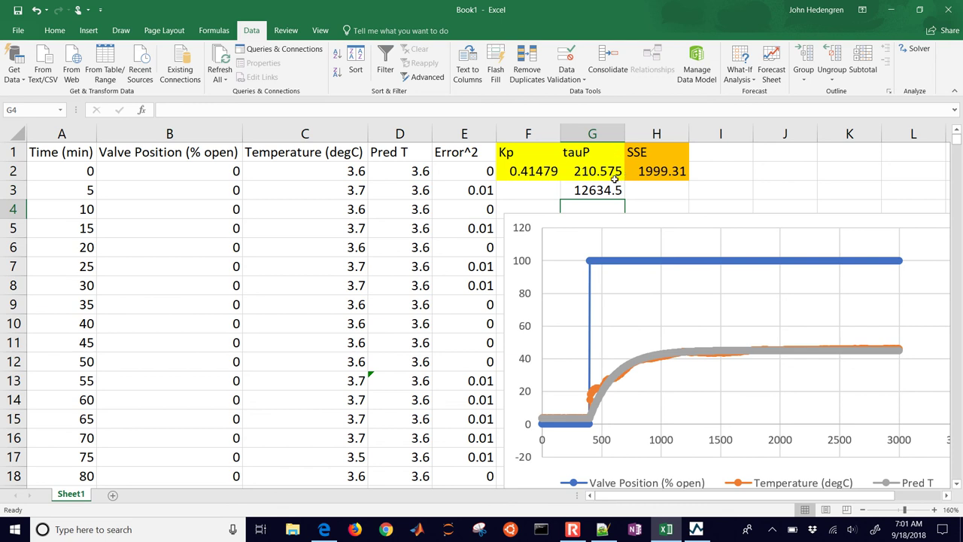
drag(516, 160, 565, 182)
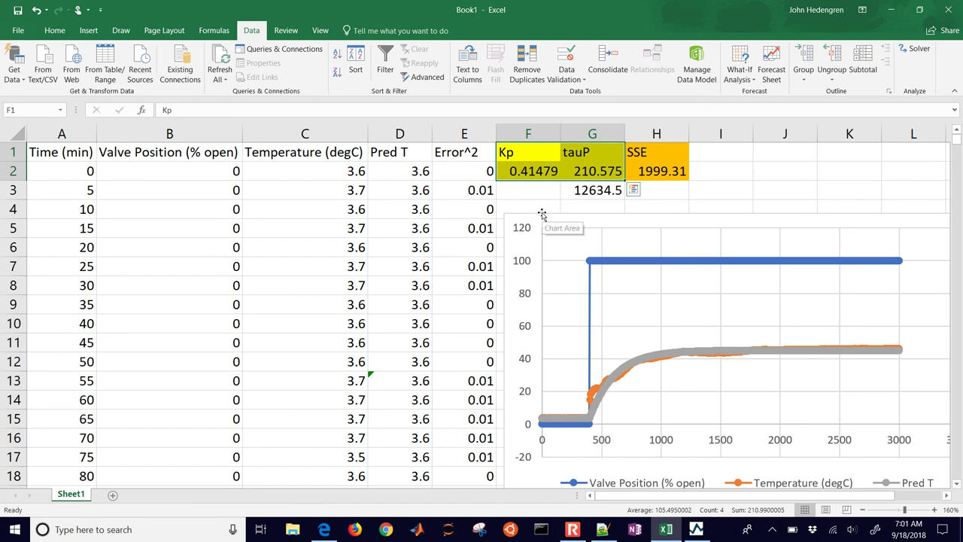